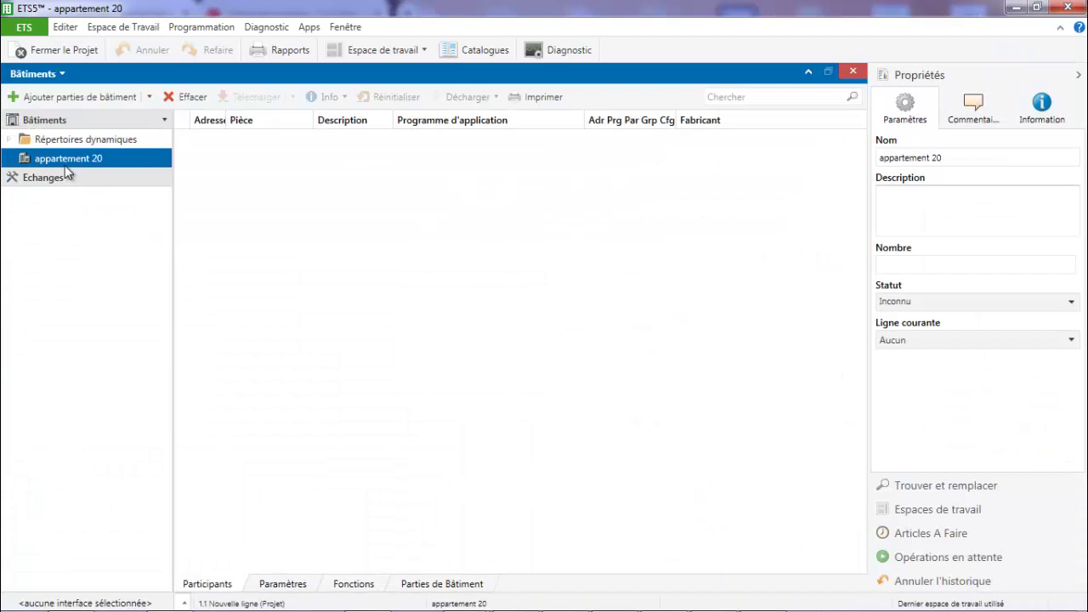
# Step: Add the rooms chambre à coucher, couloir and cuisine to appartement 20, each with its matching suggested usage
pyautogui.click(151, 97)
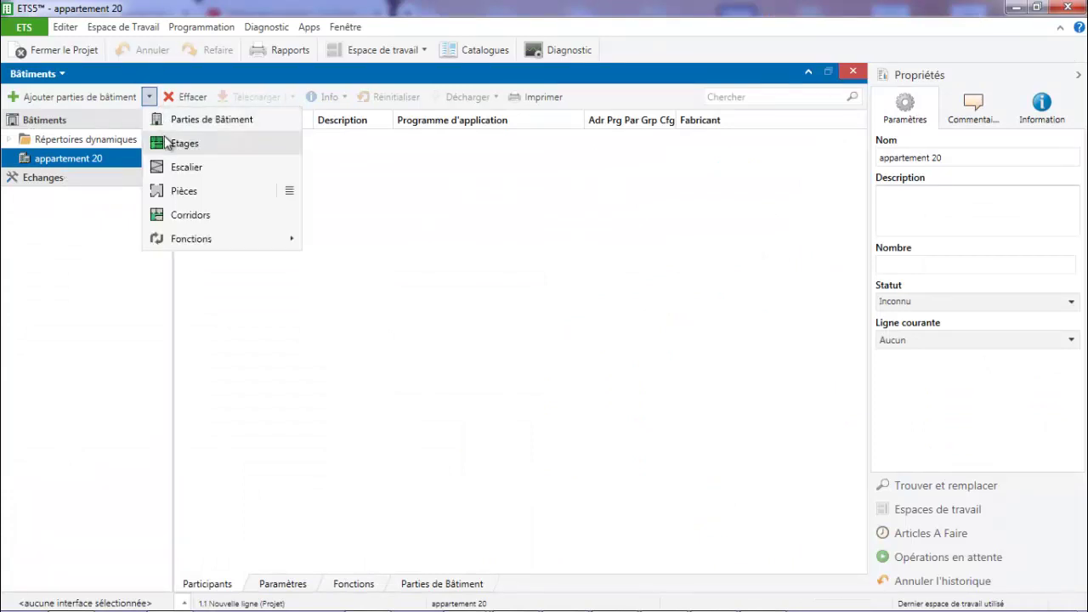
pyautogui.click(180, 193)
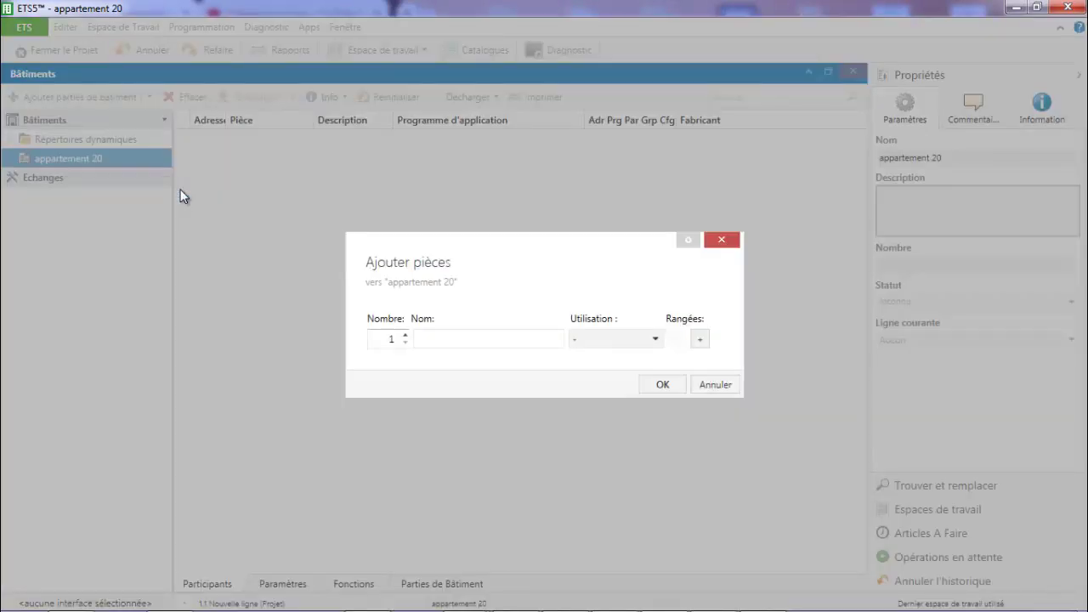
pyautogui.write('chambre à coucher')
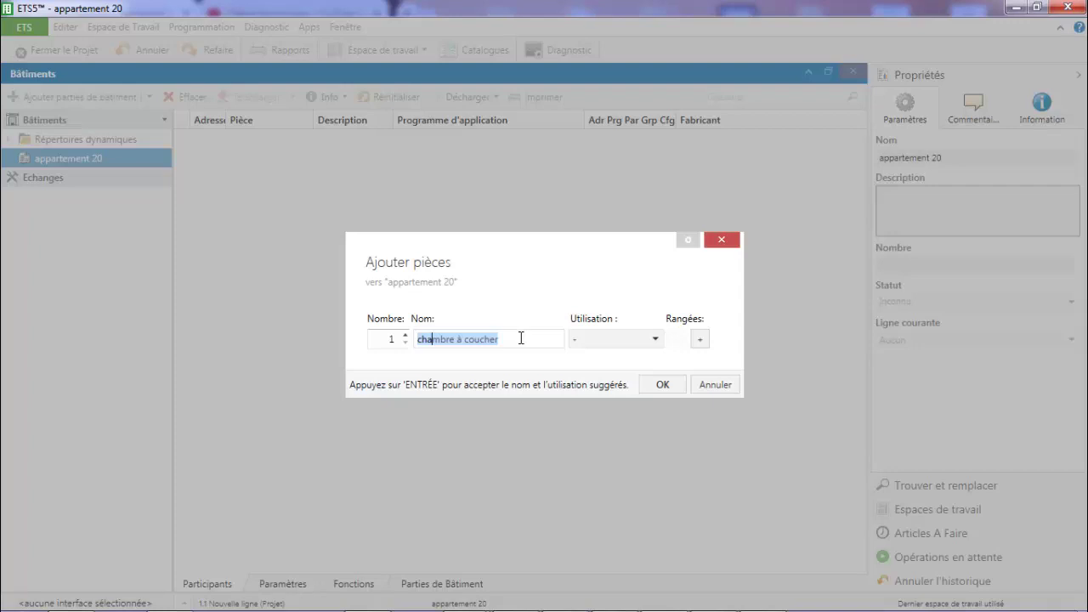
pyautogui.press('Return')
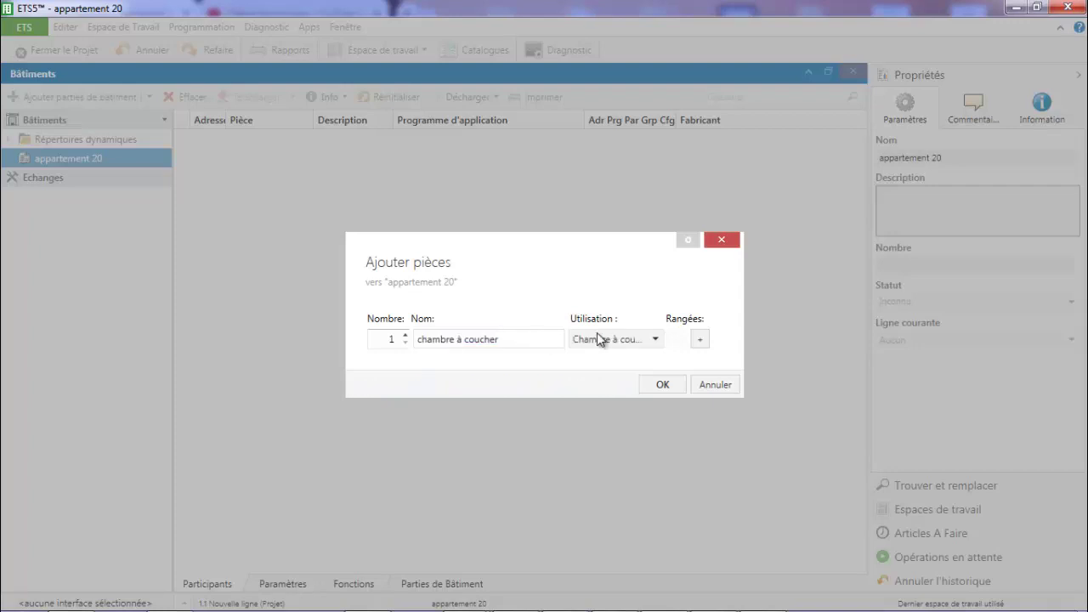
pyautogui.click(700, 341)
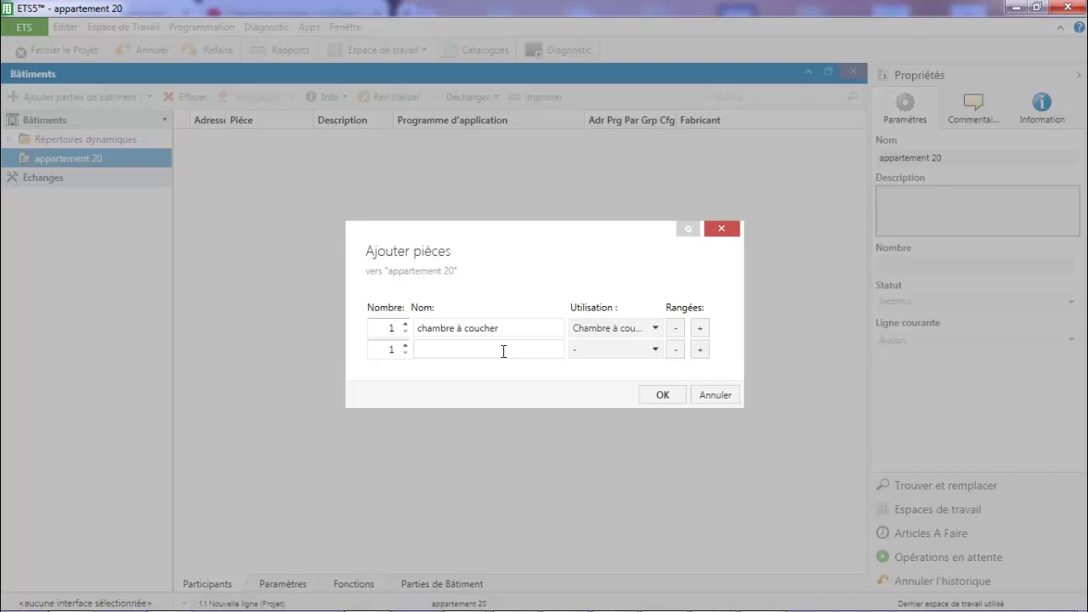
pyautogui.write('cou')
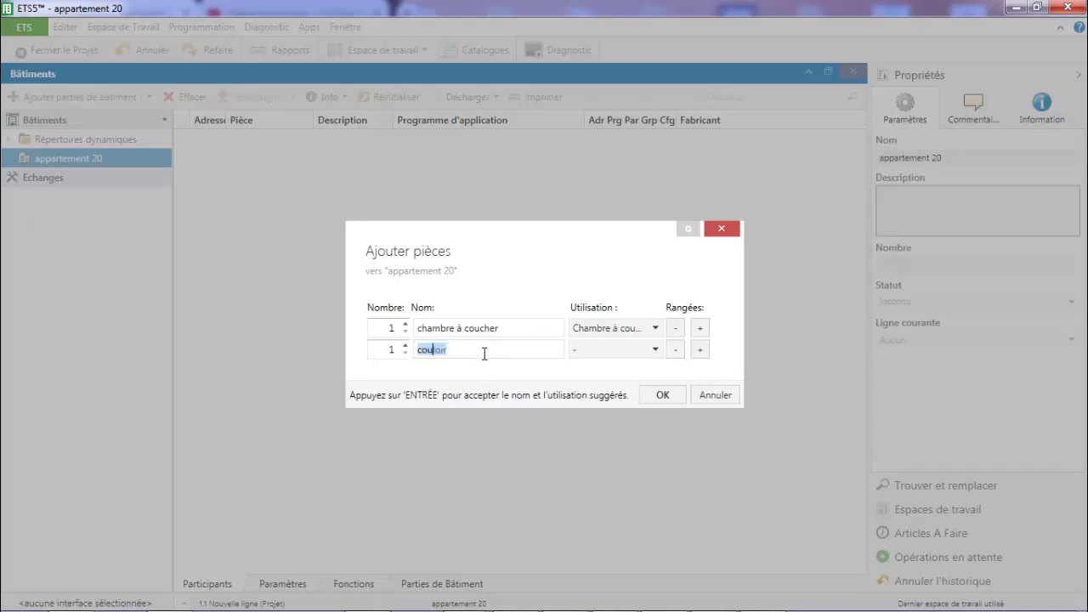
pyautogui.press('Return')
pyautogui.click(702, 351)
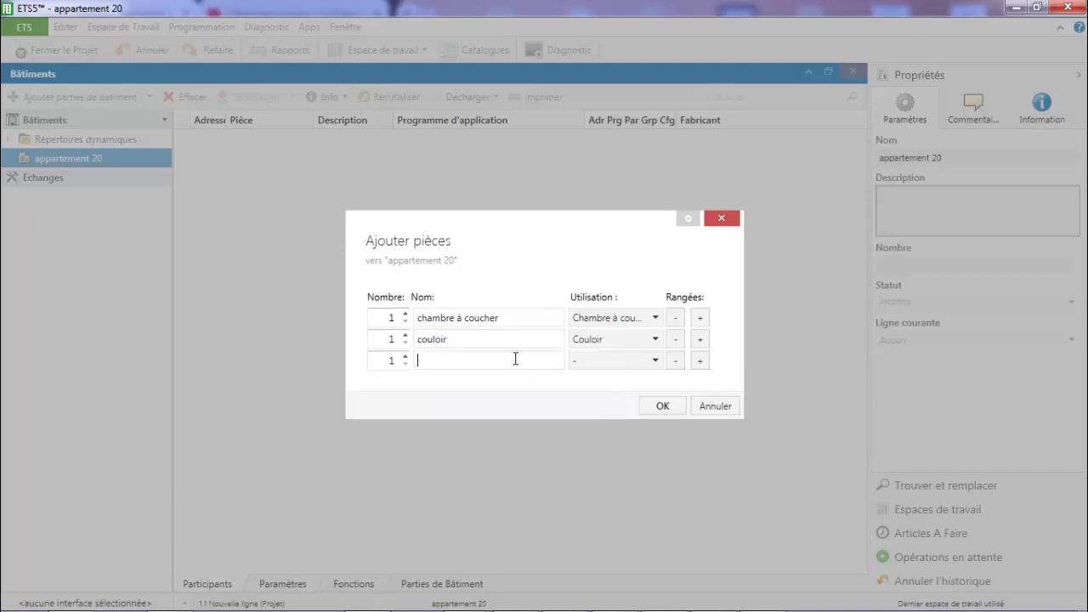
pyautogui.write('cuisine')
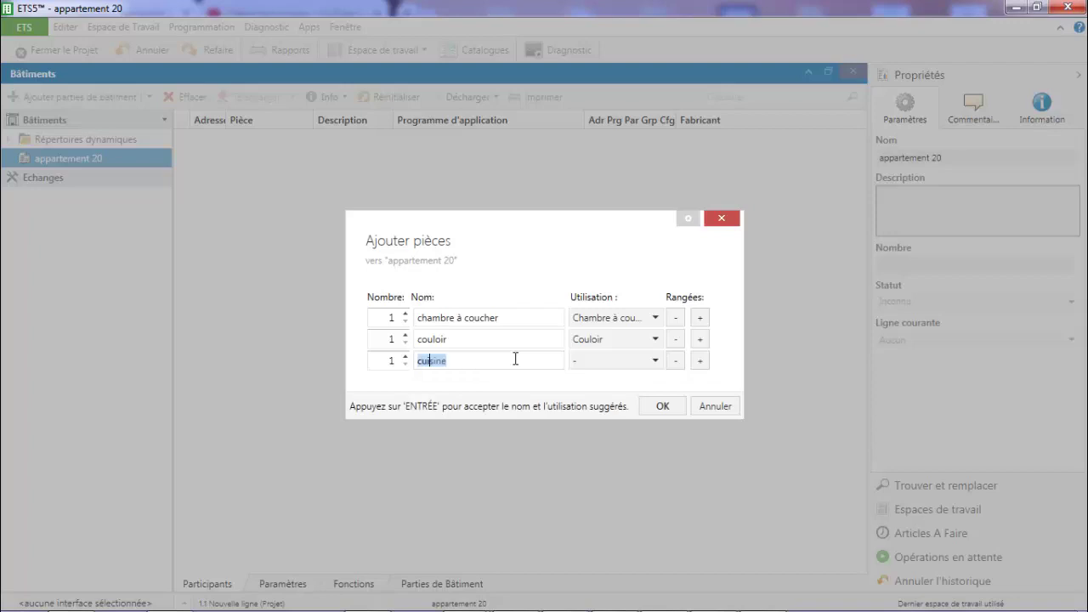
pyautogui.press('Return')
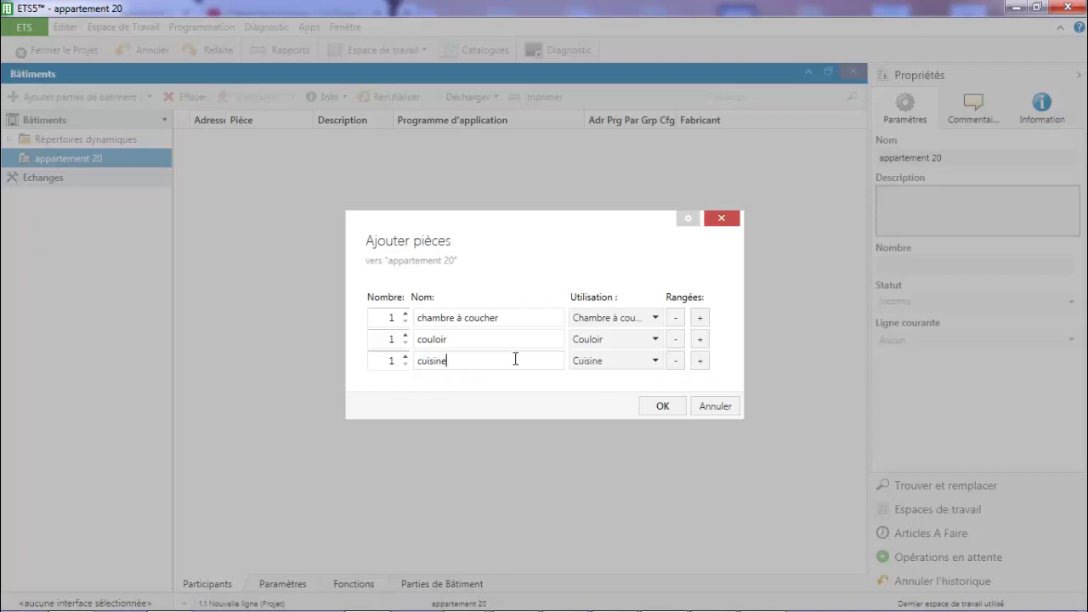
pyautogui.click(680, 409)
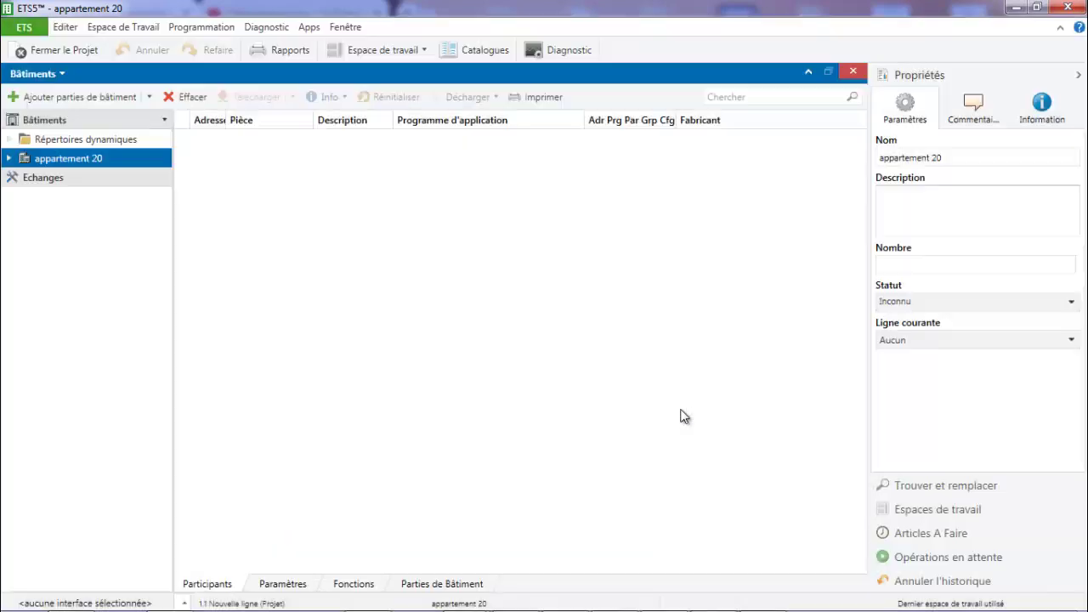
# Step: Expand appartement 20 and add another room named "tableau elec" to it
pyautogui.click(9, 159)
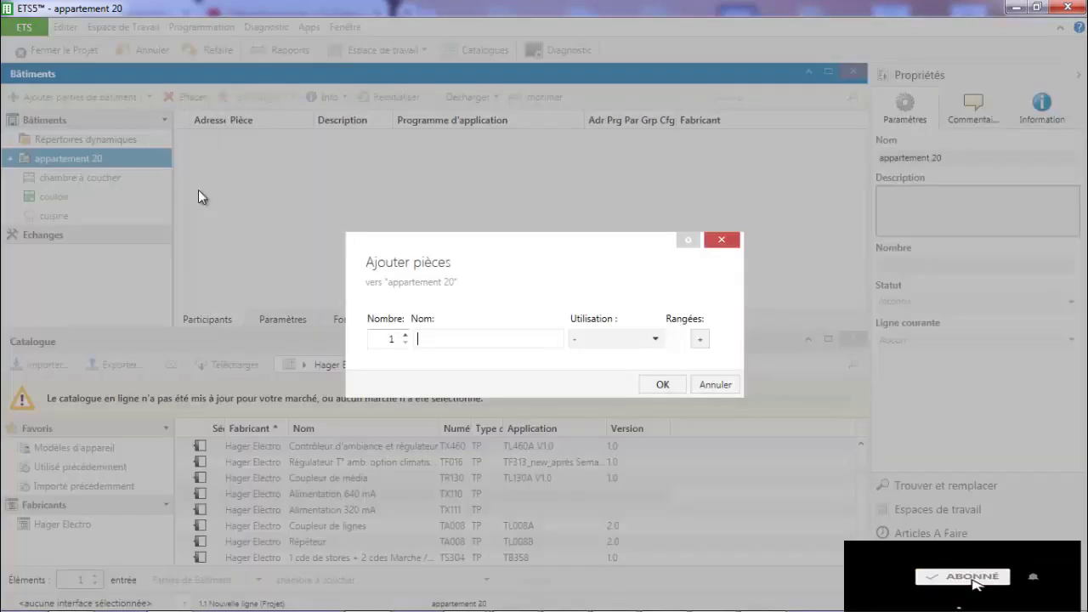
pyautogui.write('tab')
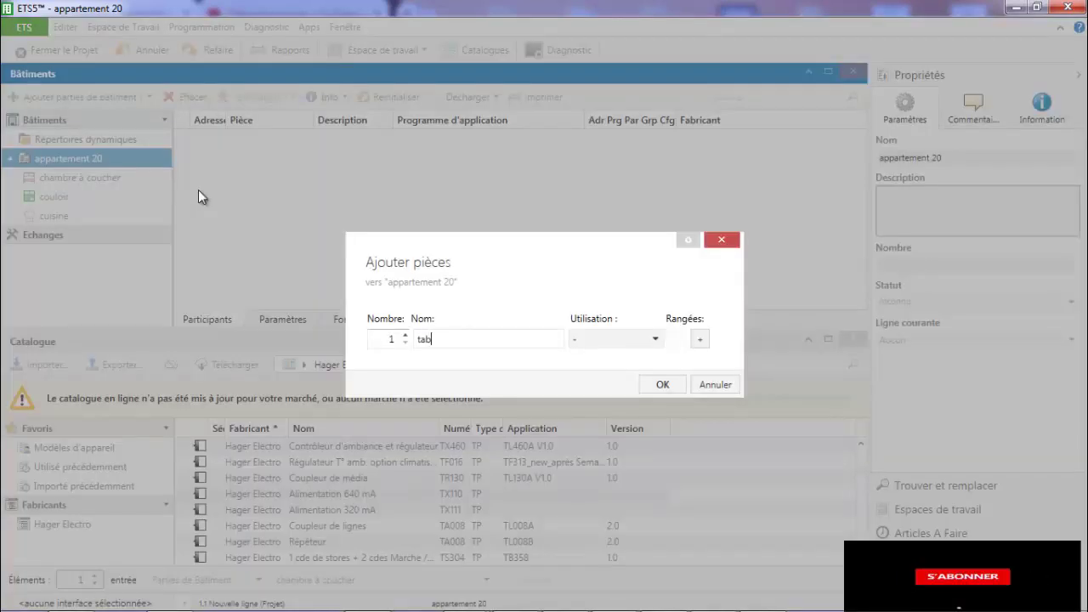
pyautogui.write('leau')
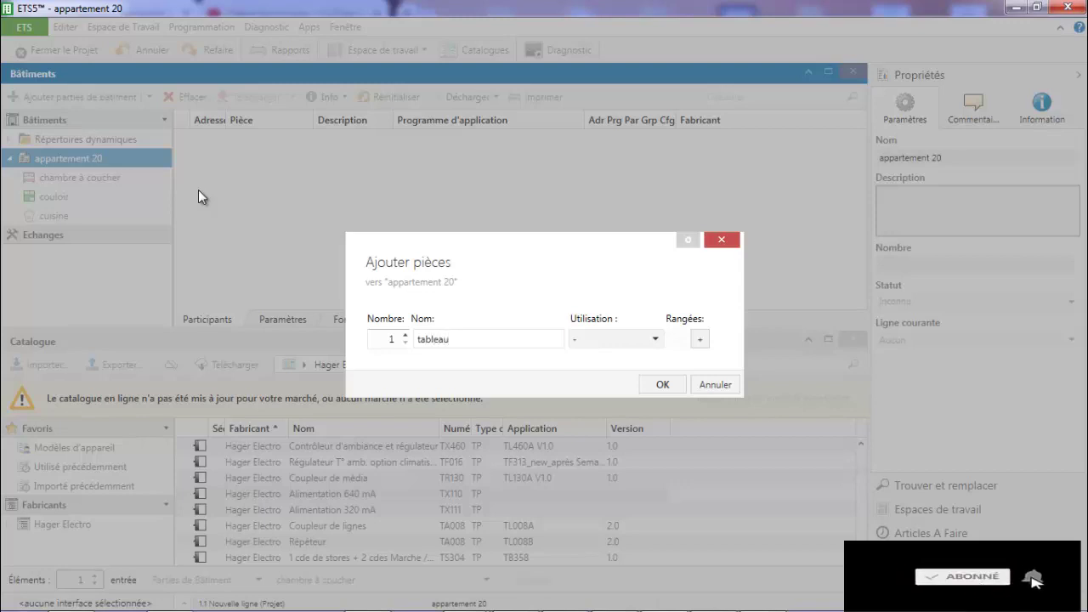
pyautogui.write(' elec')
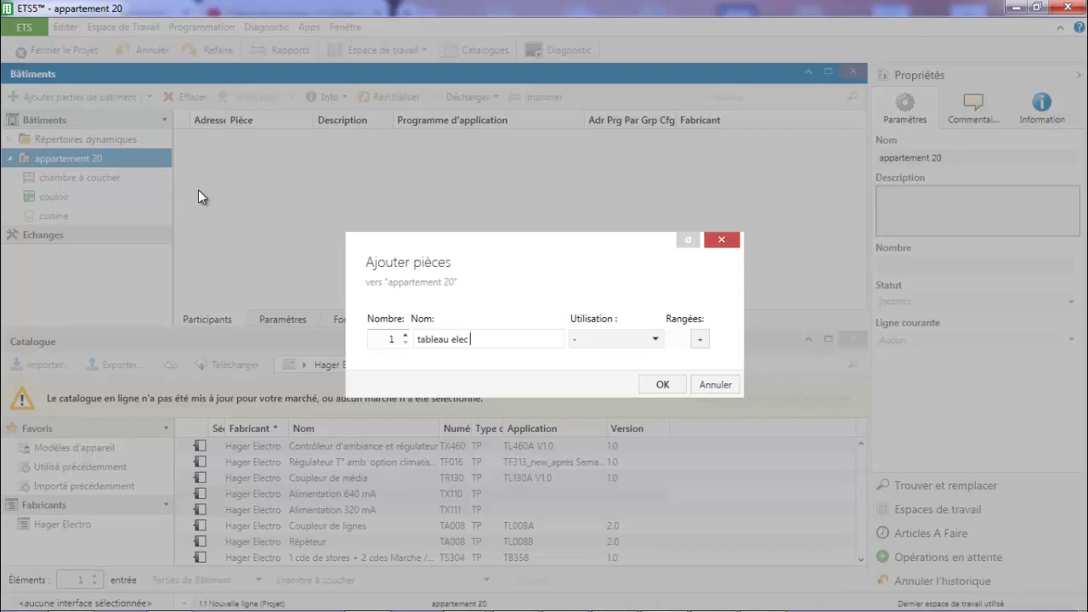
pyautogui.click(662, 385)
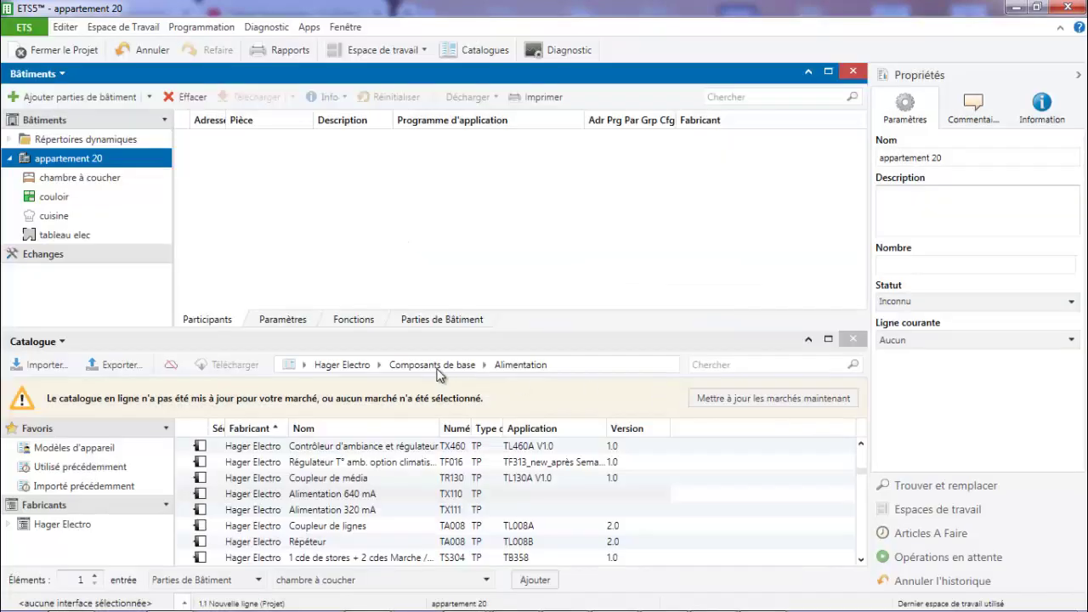
# Step: Add the Hager Alimentation 640 mA (TX110) and the 4 sorties stores et volets roulants 230V~ (TS 224) to the tableau elec room
pyautogui.click(364, 496)
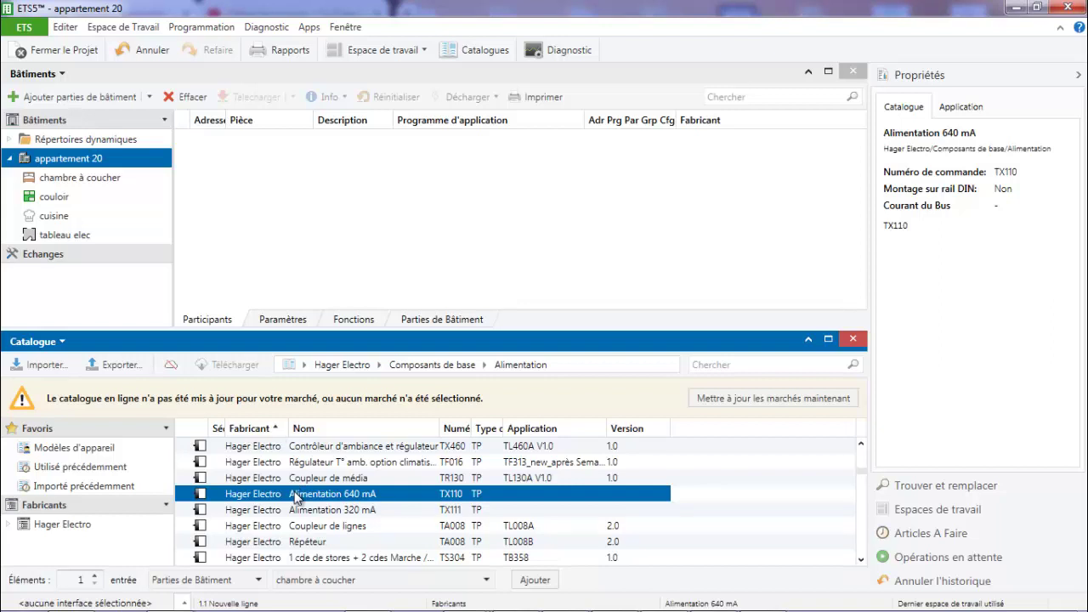
pyautogui.moveTo(296, 497); pyautogui.dragTo(85, 235)
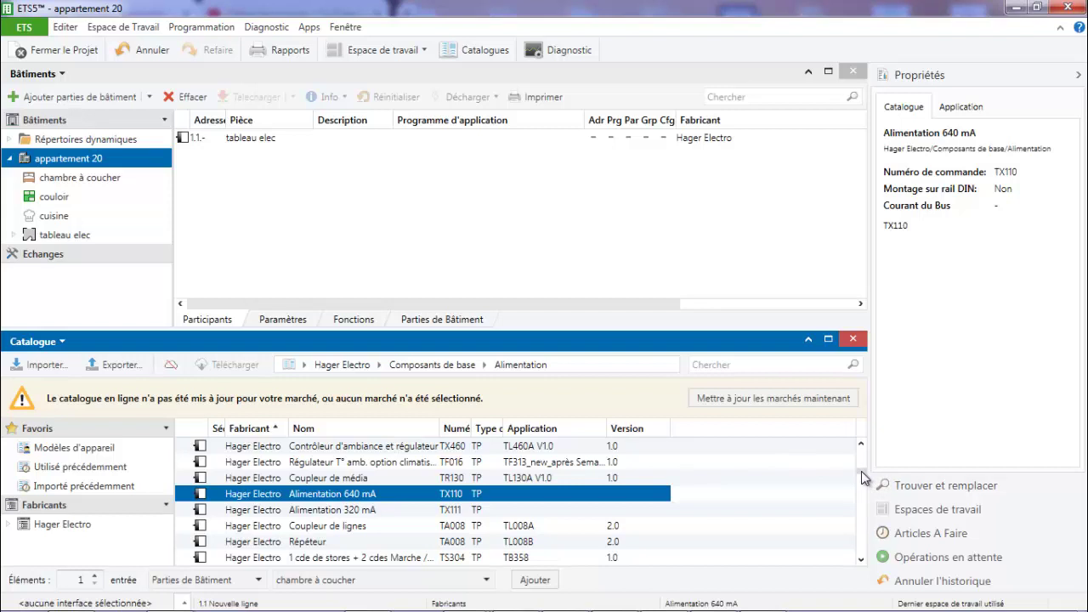
pyautogui.moveTo(866, 479); pyautogui.dragTo(860, 493)
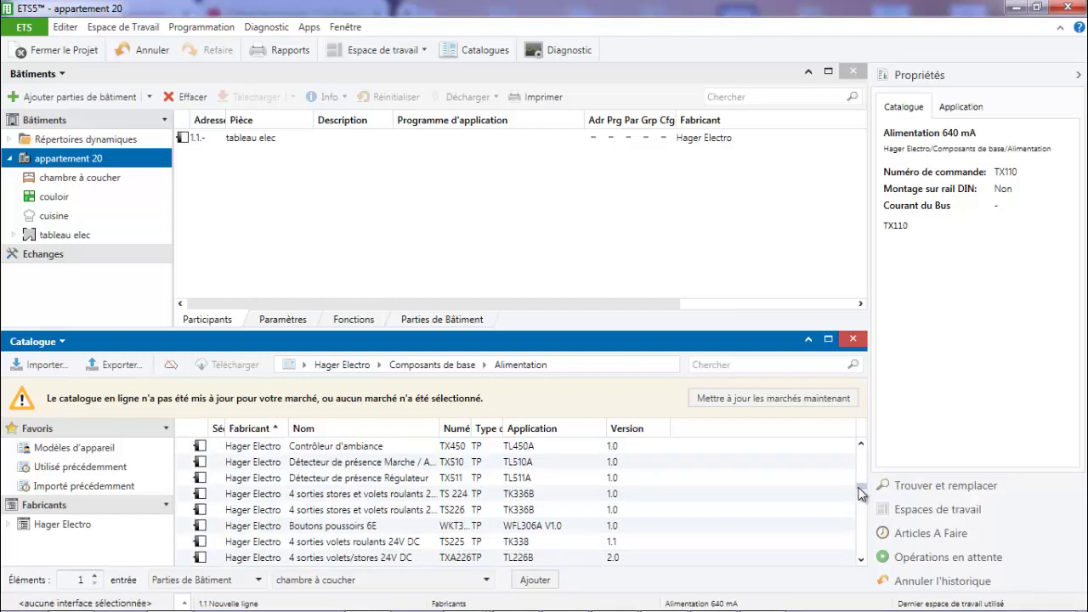
pyautogui.click(391, 512)
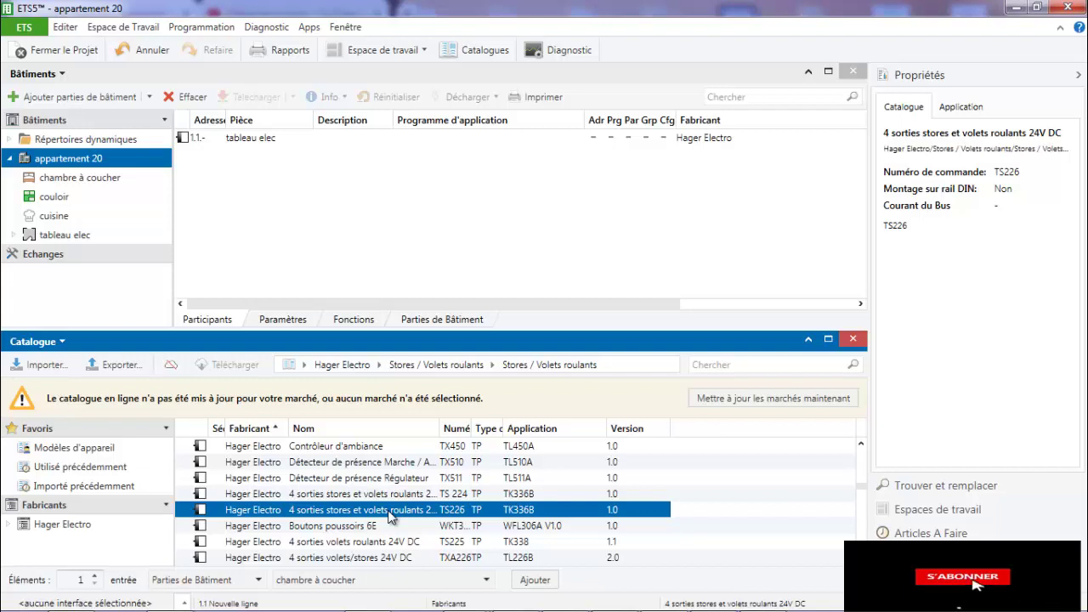
pyautogui.moveTo(441, 429); pyautogui.dragTo(486, 435)
pyautogui.click(374, 498)
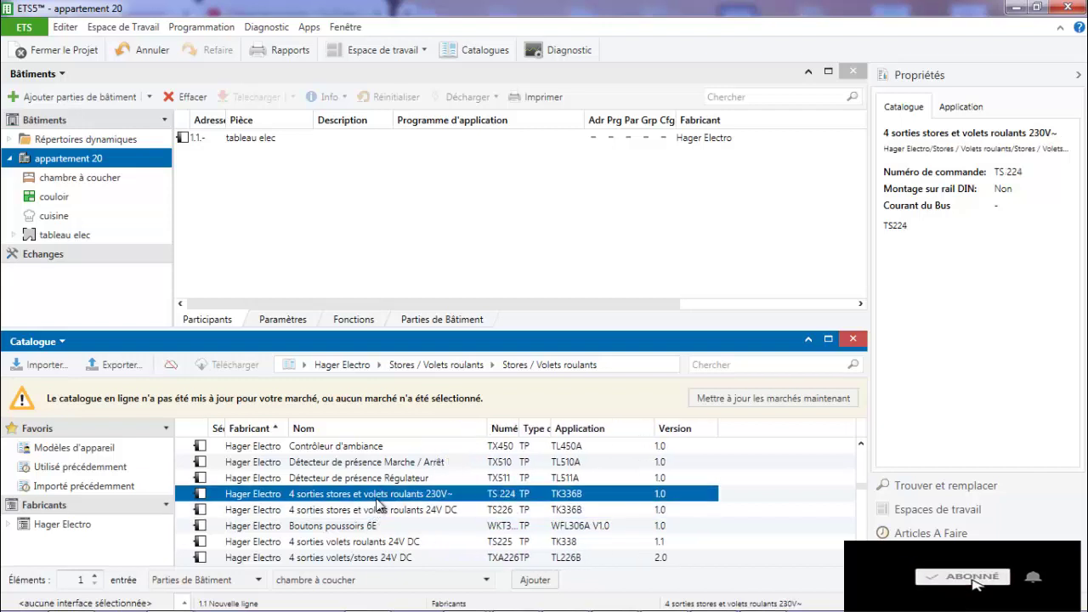
pyautogui.moveTo(368, 500); pyautogui.dragTo(83, 239)
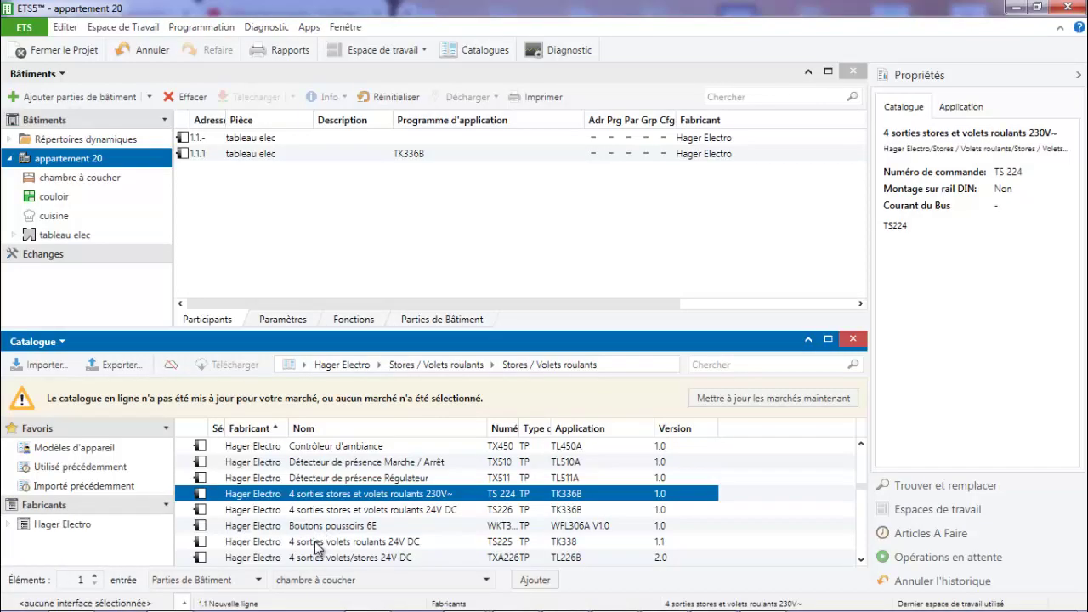
# Step: Add the Boutons poussoirs 6E (WKT316) device from the catalogue to the chambre à coucher room
pyautogui.click(320, 529)
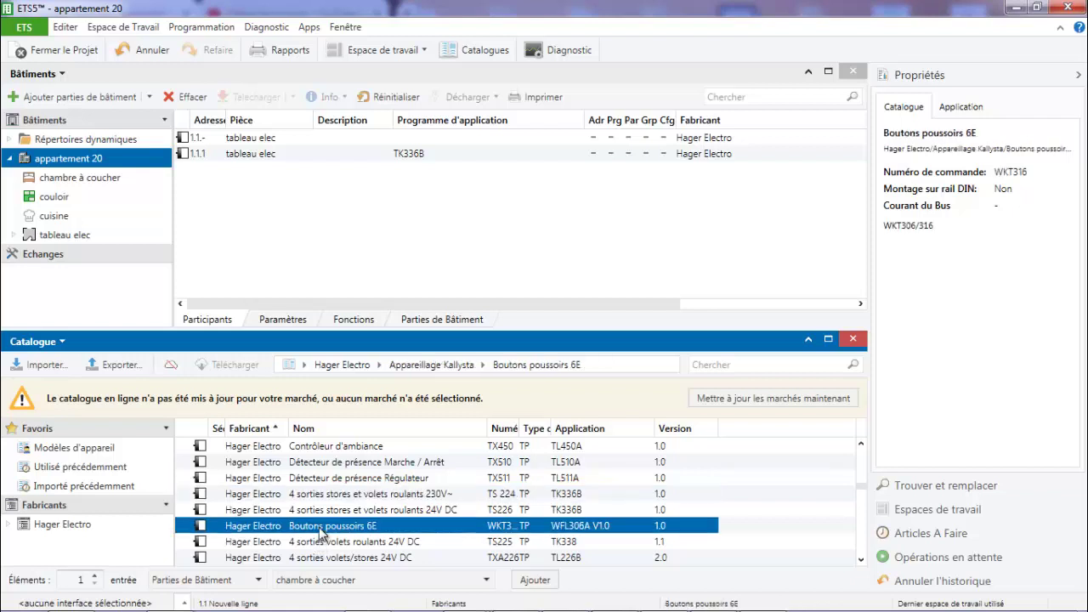
pyautogui.moveTo(321, 531); pyautogui.dragTo(98, 186)
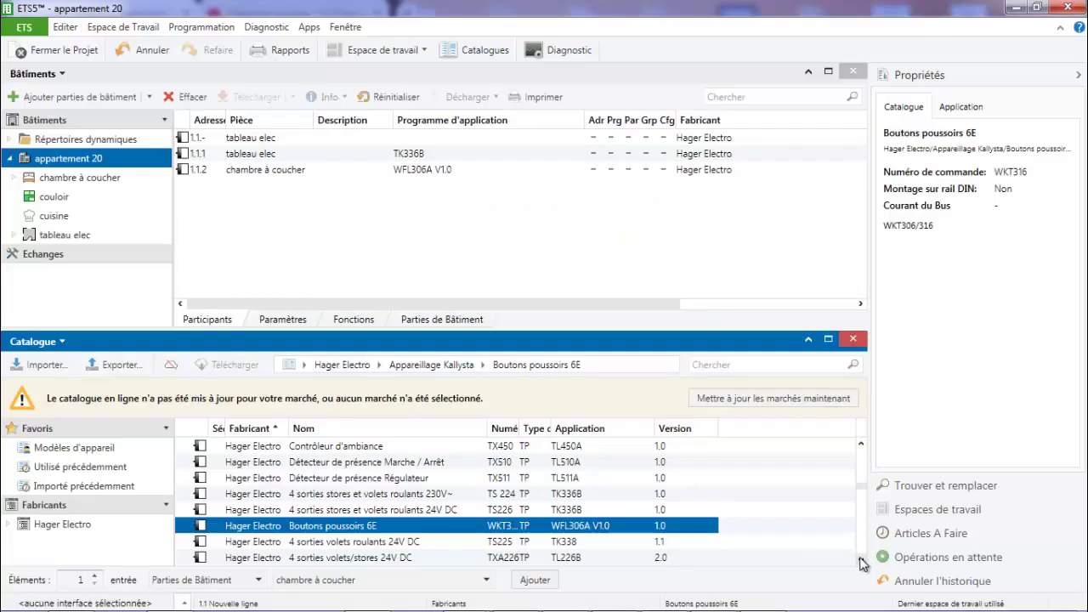
# Step: Find Boutons poussoirs 2E (WKT312) in the catalogue and add it to the cuisine room
pyautogui.click(862, 562)
pyautogui.click(863, 563)
pyautogui.click(862, 563)
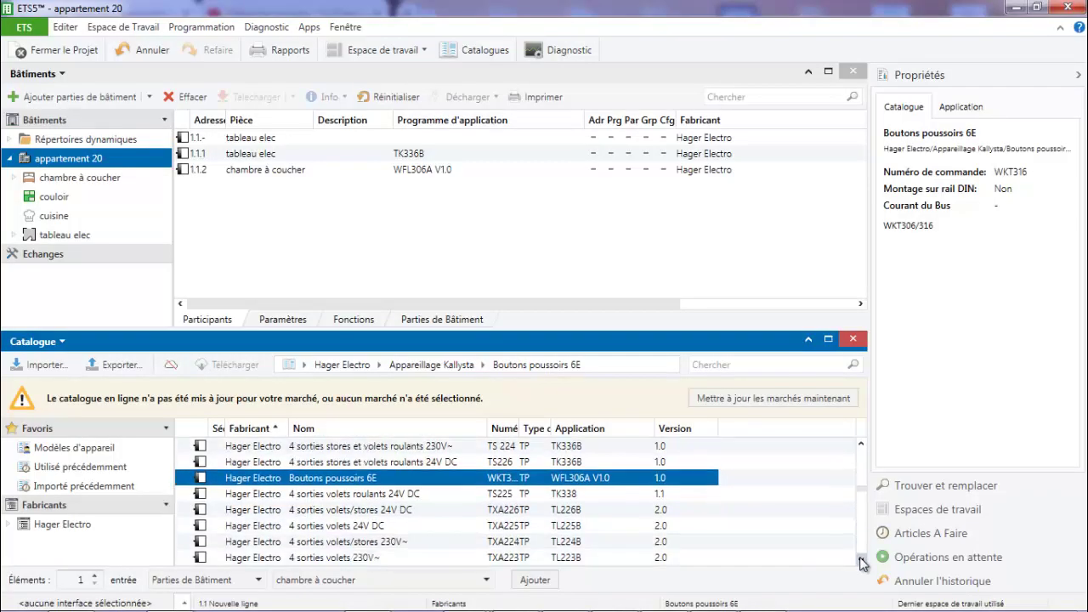
pyautogui.click(862, 563)
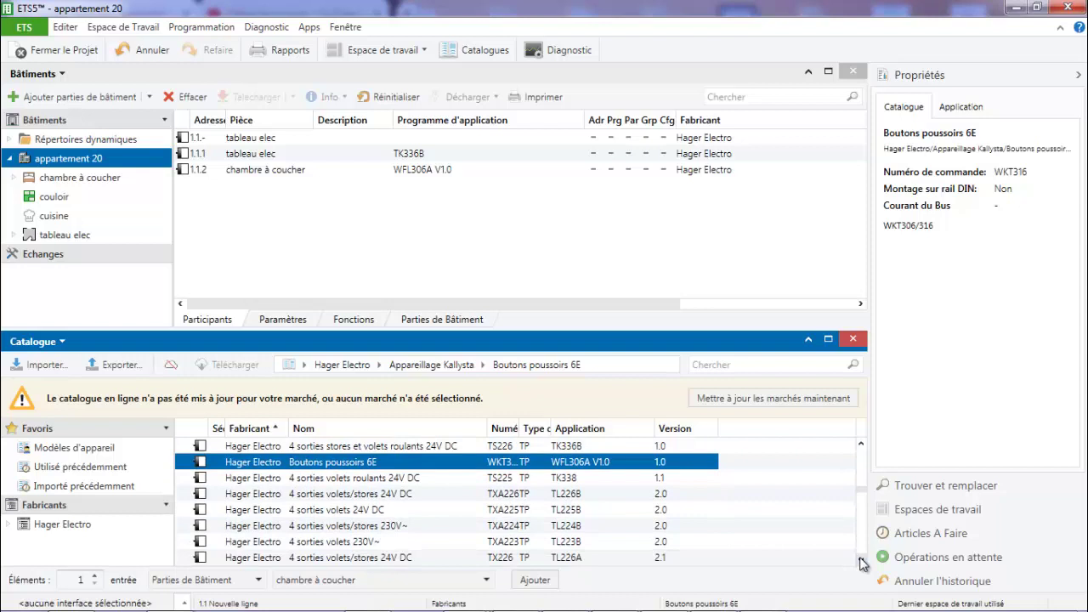
pyautogui.click(862, 563)
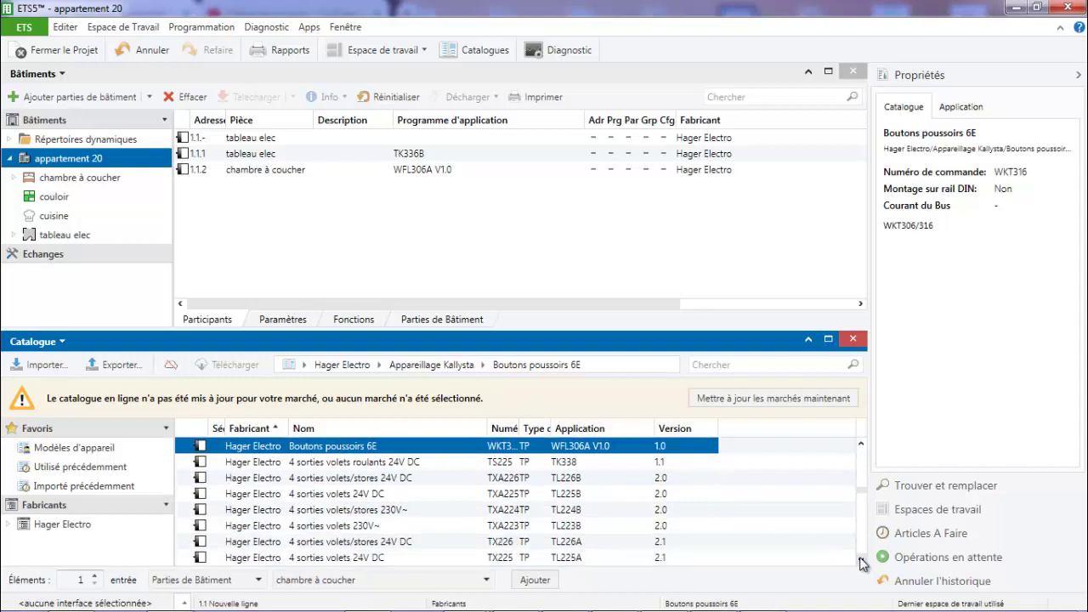
pyautogui.click(863, 563)
pyautogui.click(862, 563)
pyautogui.click(863, 563)
pyautogui.click(863, 563)
pyautogui.click(863, 563)
pyautogui.click(862, 563)
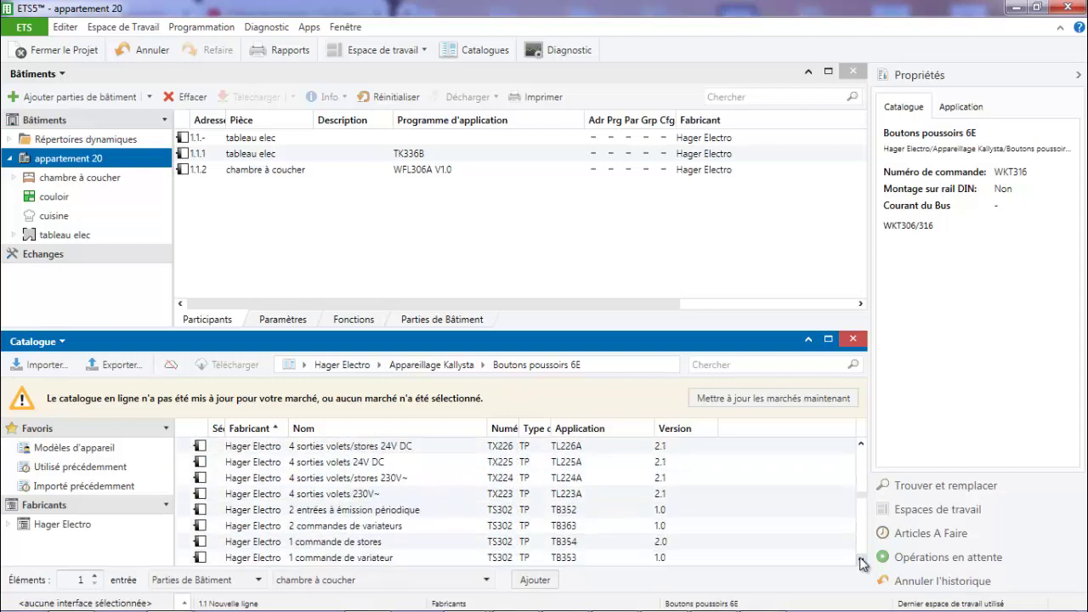
pyautogui.click(863, 563)
pyautogui.click(862, 563)
pyautogui.click(863, 563)
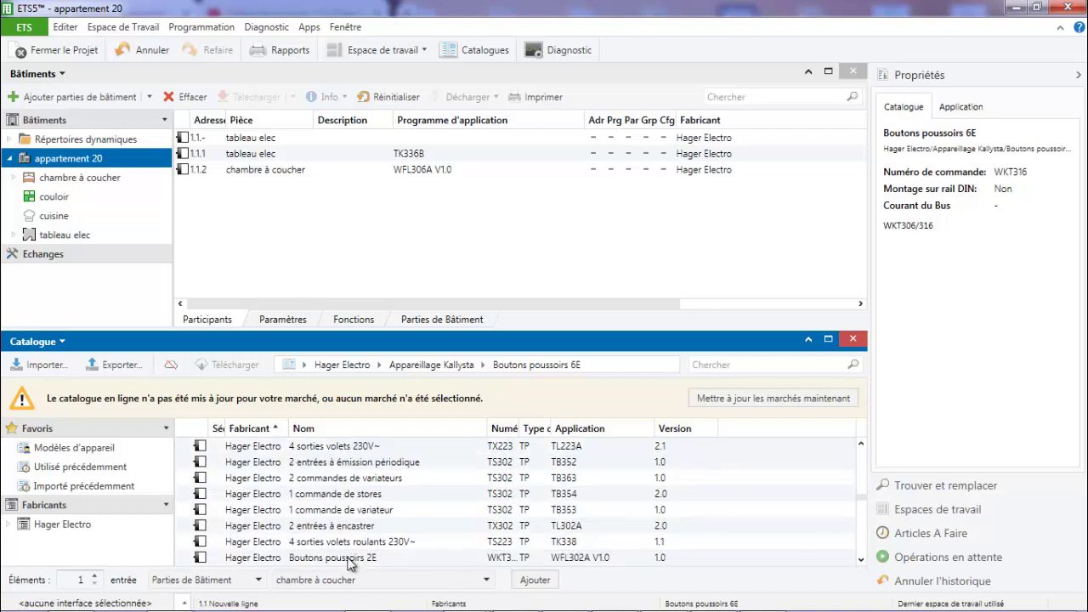
pyautogui.moveTo(353, 558); pyautogui.dragTo(84, 216)
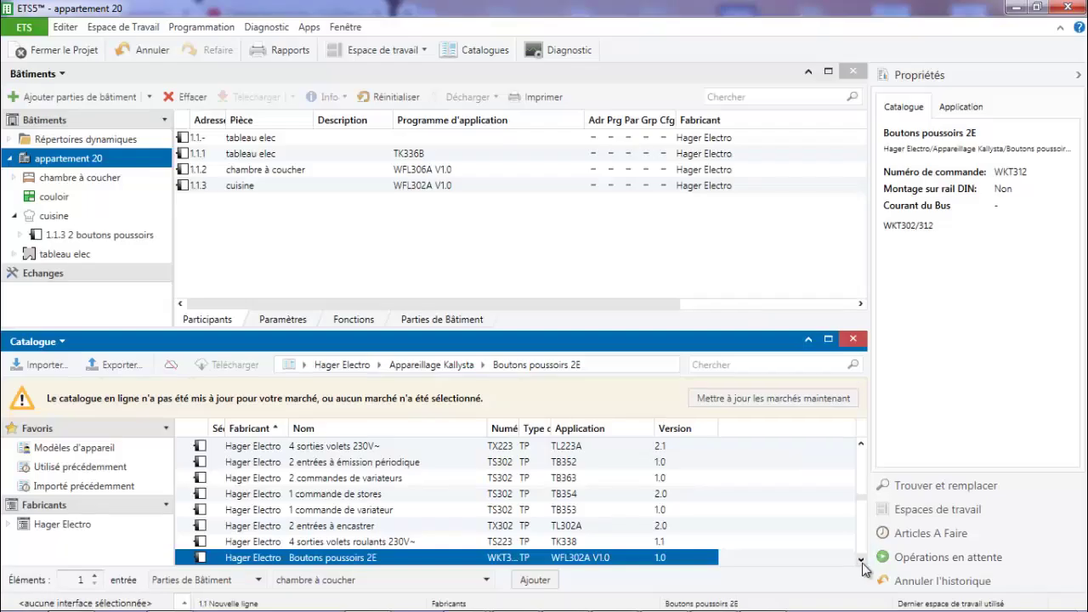
# Step: Find the 4 sorties éclairage chauffage (TXA204C) module in the catalogue and add it to the tableau elec room
pyautogui.click(862, 562)
pyautogui.click(861, 562)
pyautogui.click(861, 562)
pyautogui.click(862, 562)
pyautogui.click(862, 562)
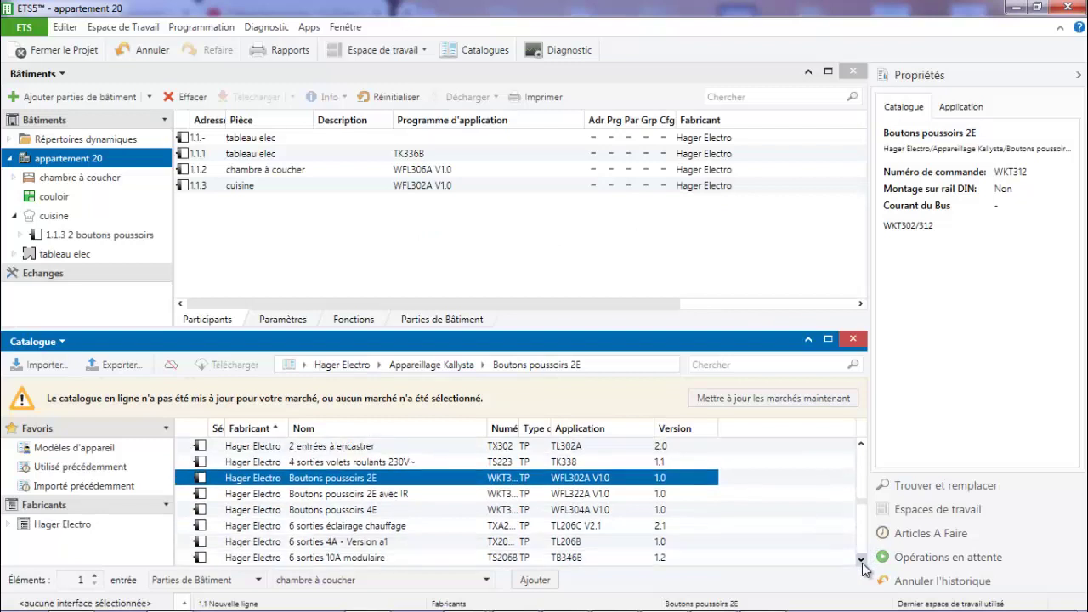
pyautogui.click(861, 562)
pyautogui.click(861, 562)
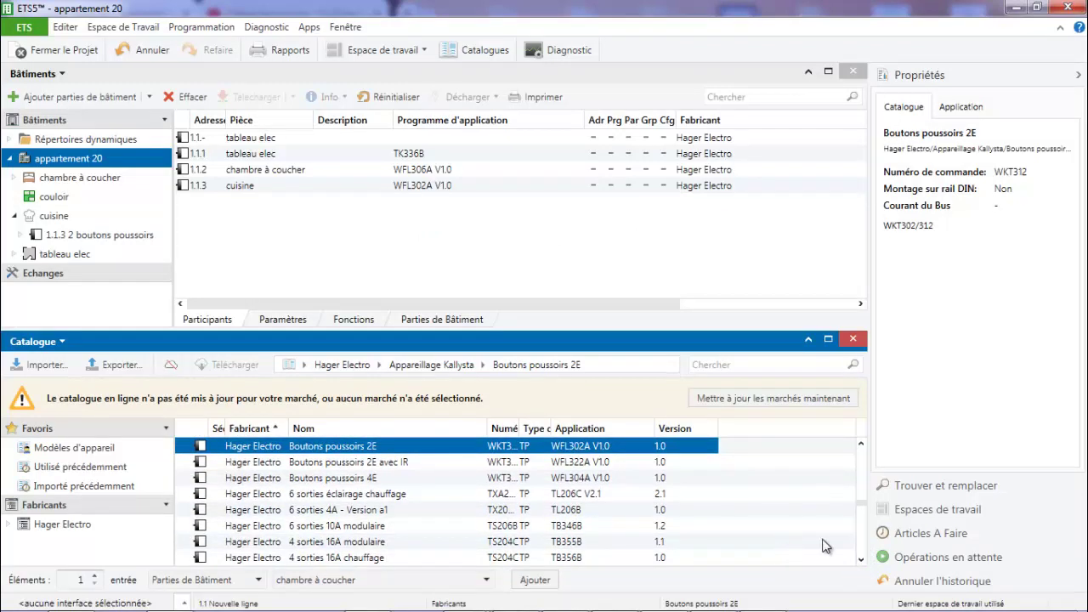
pyautogui.click(861, 559)
pyautogui.click(862, 560)
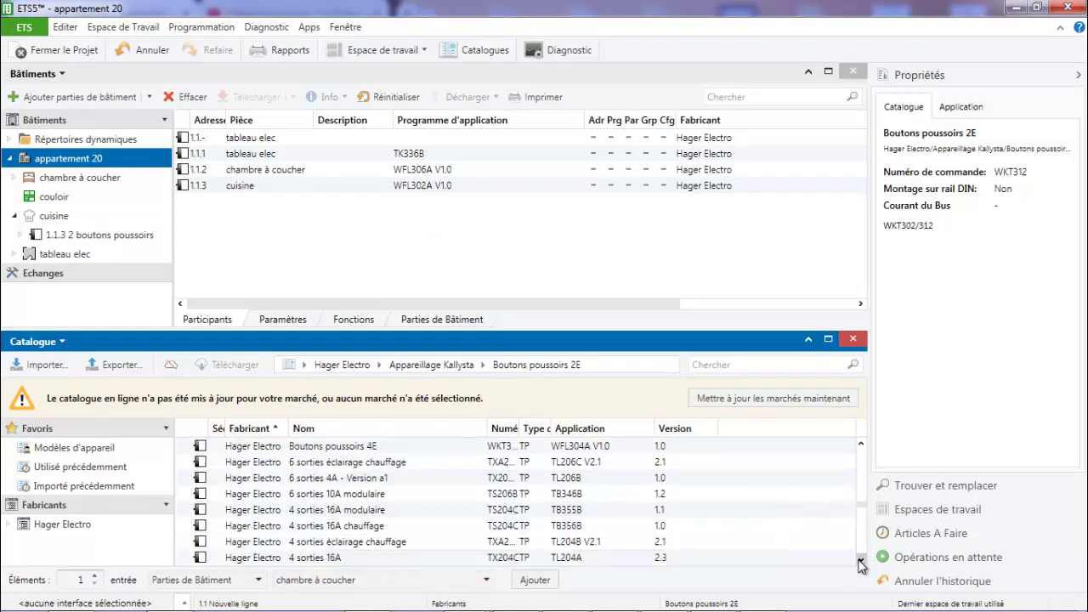
pyautogui.click(350, 544)
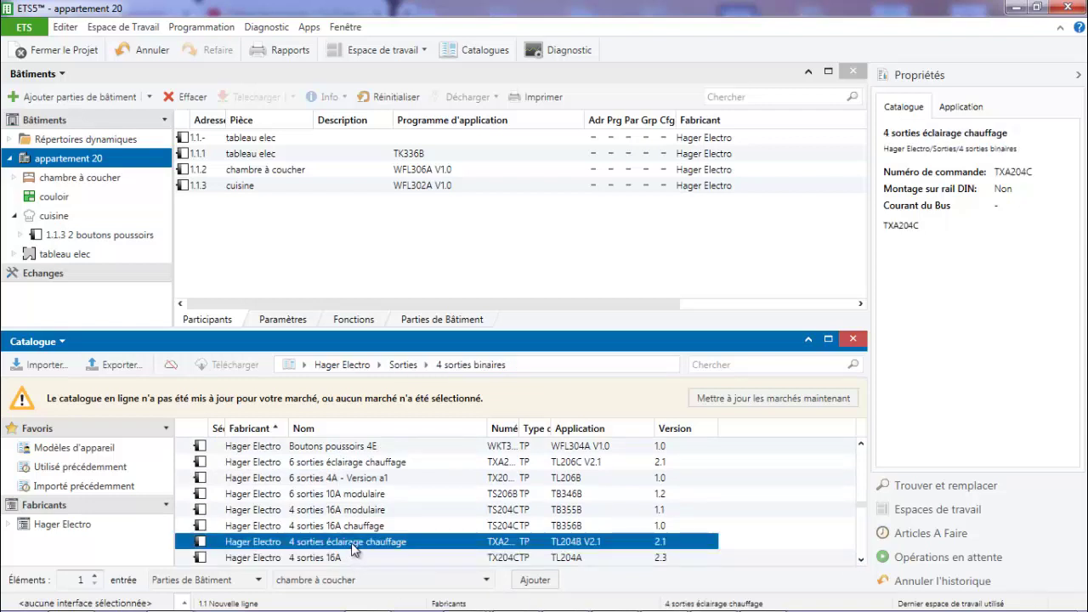
pyautogui.moveTo(353, 548); pyautogui.dragTo(72, 252)
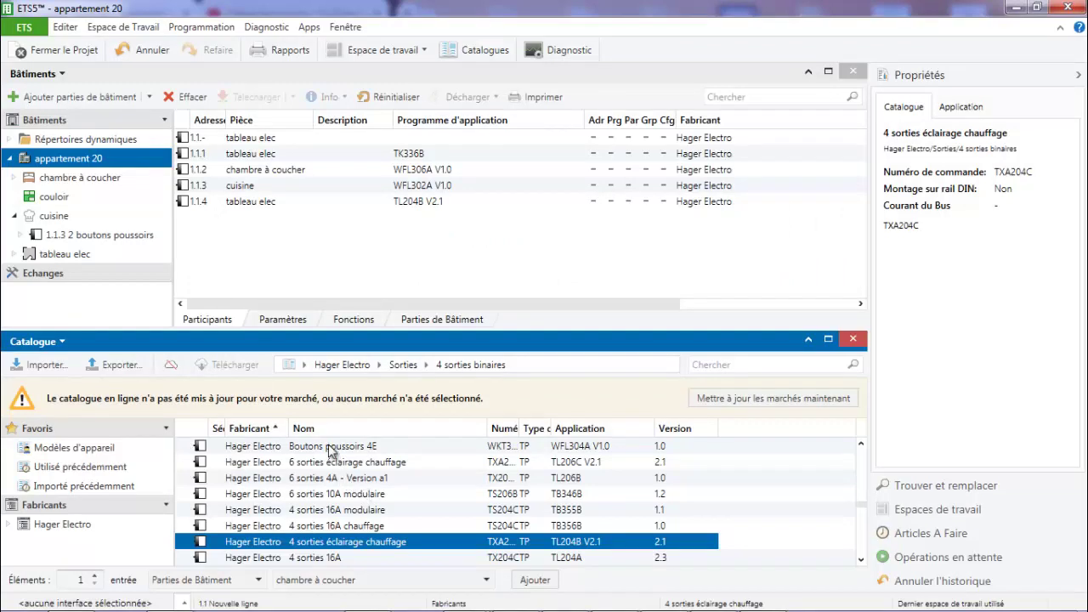
# Step: Try to add the Boutons poussoirs 4E (WKT314) device from the catalogue to the couloir room
pyautogui.moveTo(330, 451); pyautogui.dragTo(48, 197)
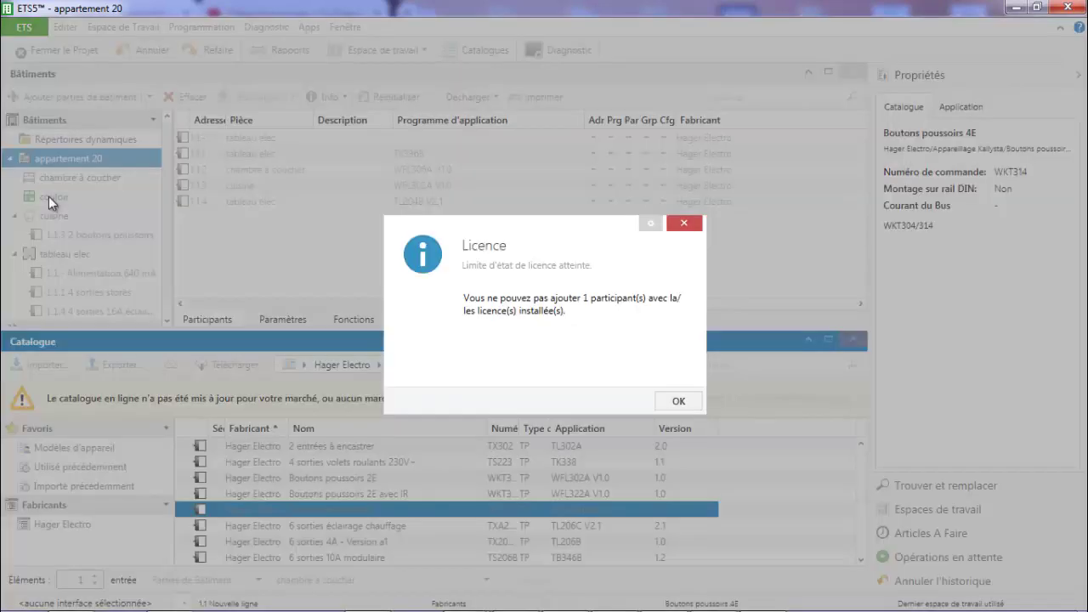
pyautogui.click(679, 402)
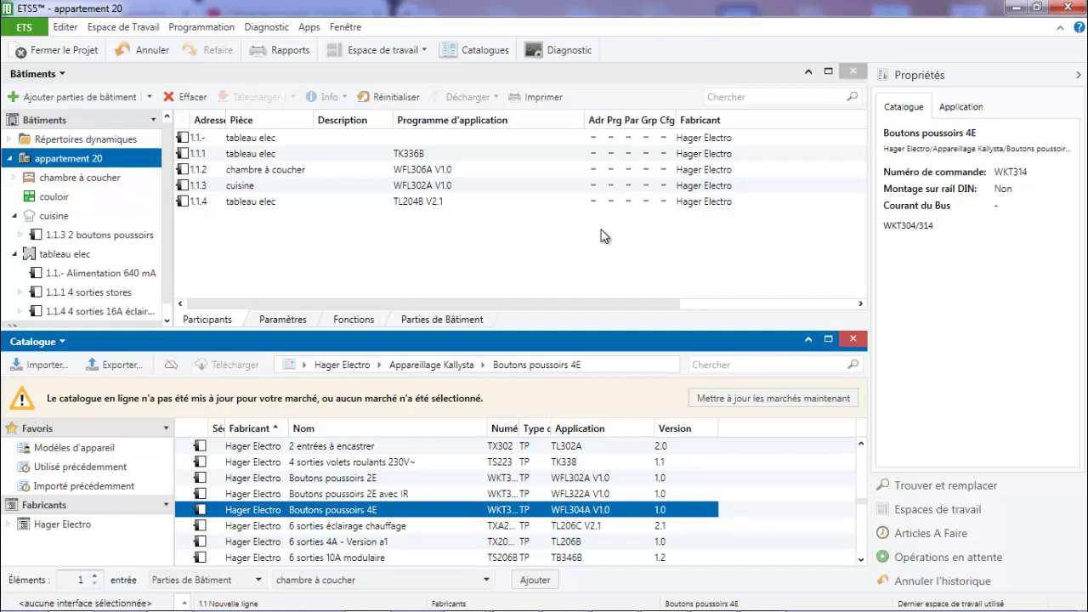
# Step: Close the catalogue and open a group addresses view alongside the buildings view
pyautogui.click(851, 341)
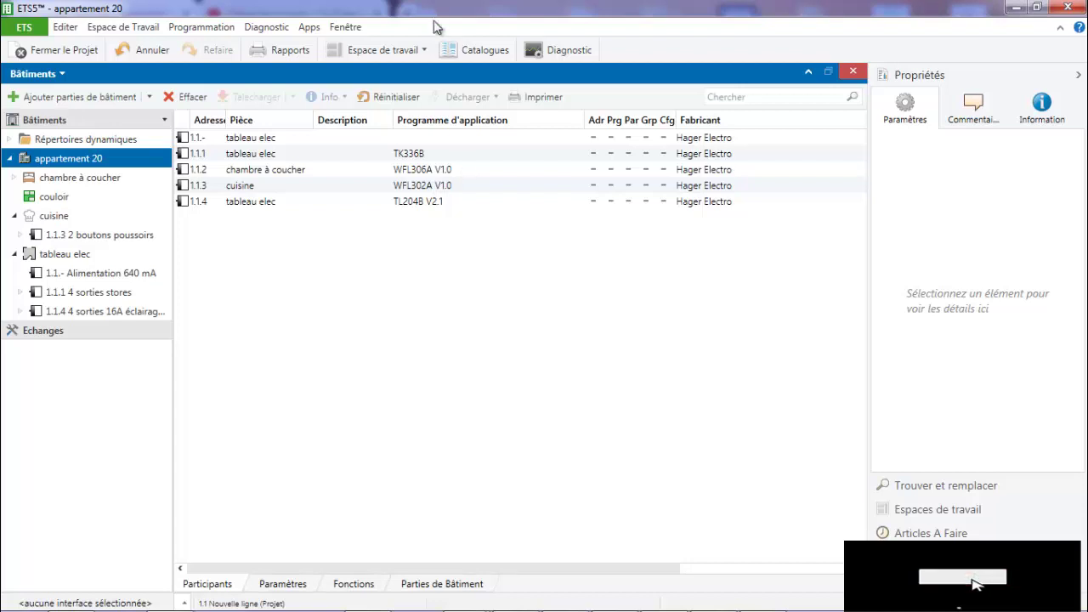
pyautogui.click(427, 50)
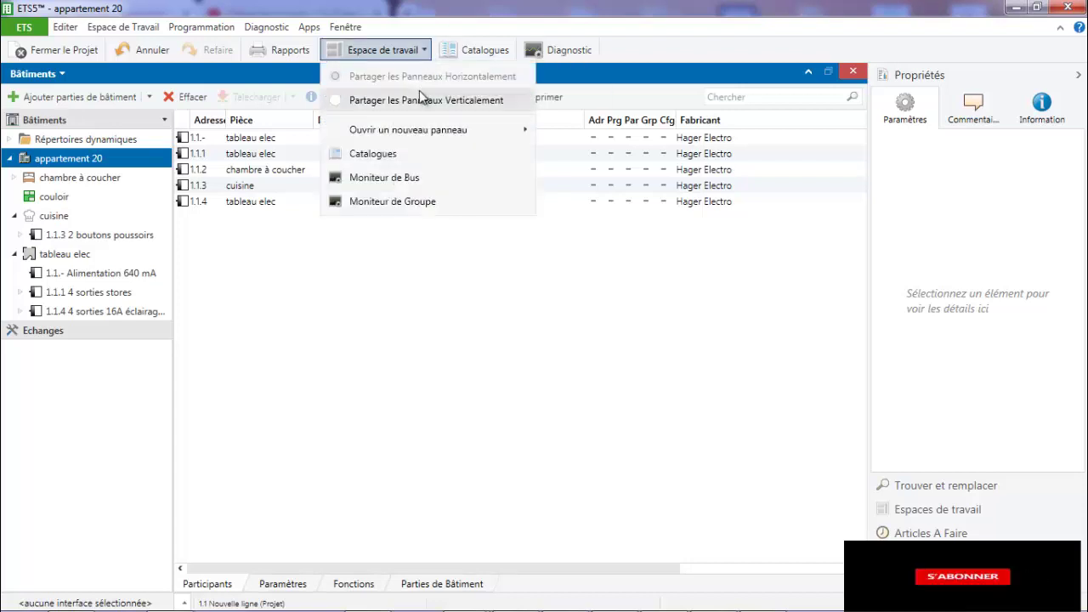
pyautogui.moveTo(418, 131)
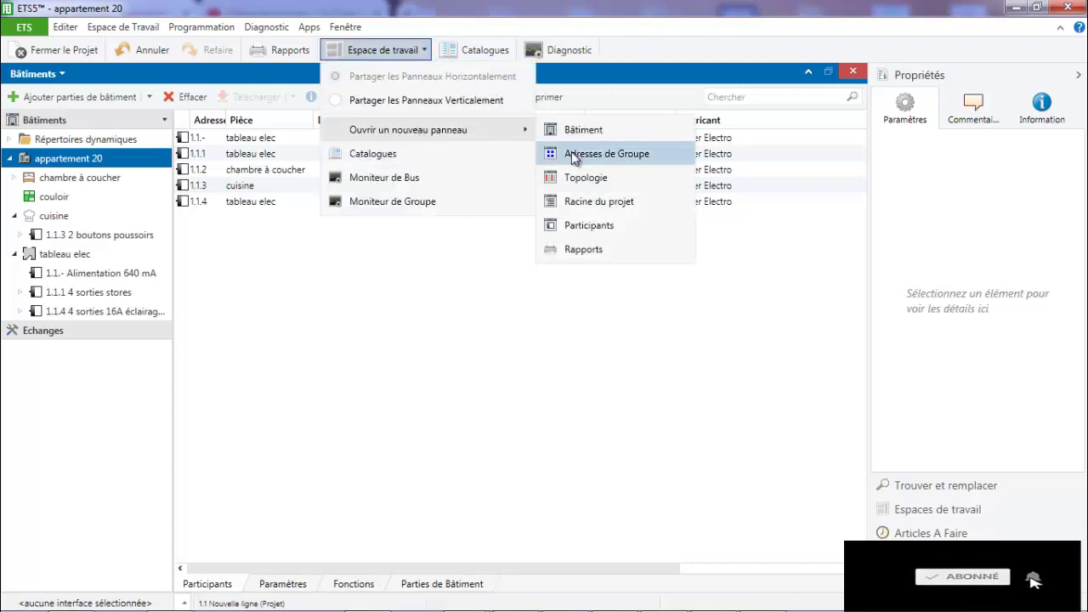
pyautogui.click(571, 153)
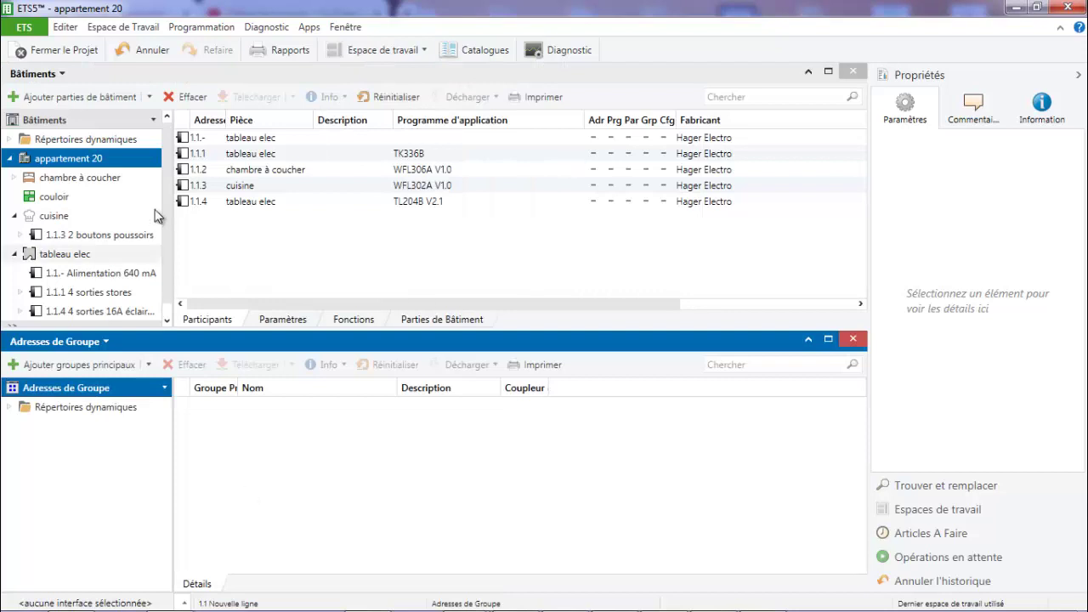
# Step: Set the individual address of the cuisine's 2 boutons poussoirs device to 1.1.20
pyautogui.click(121, 239)
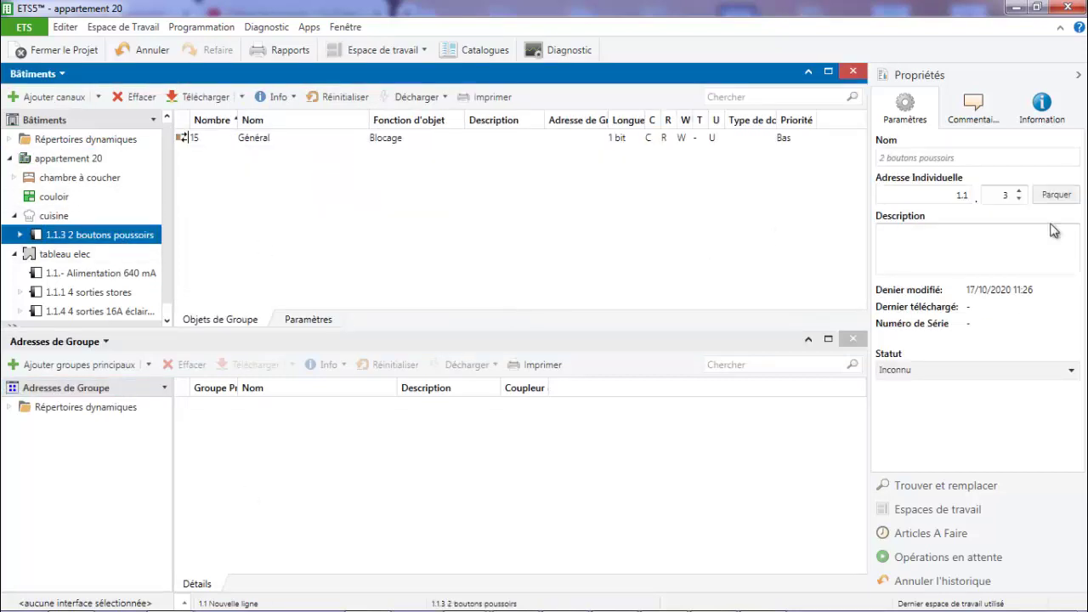
pyautogui.click(1004, 196)
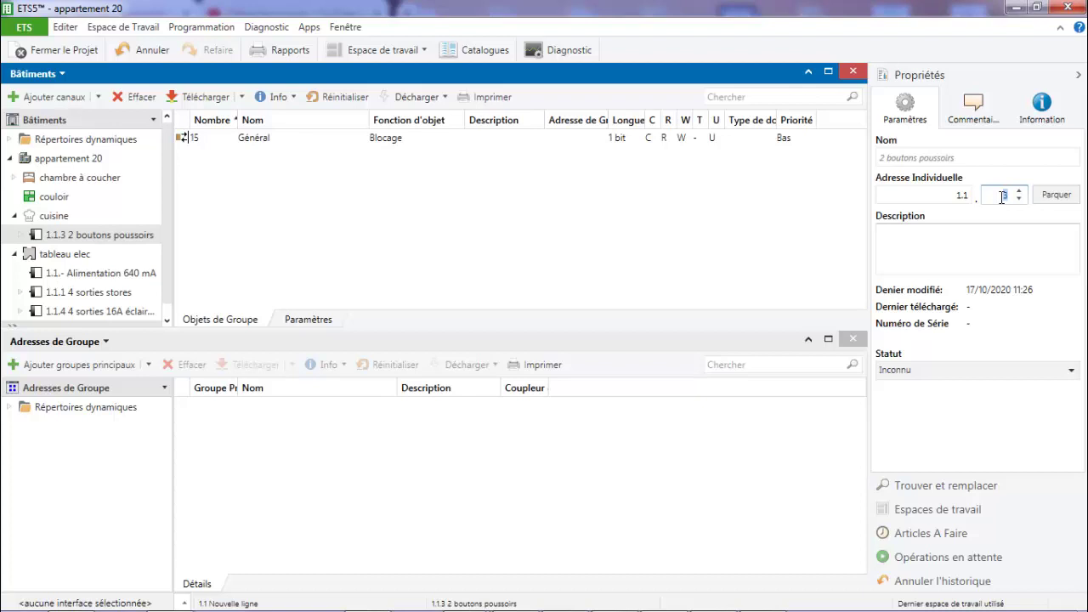
pyautogui.write('20')
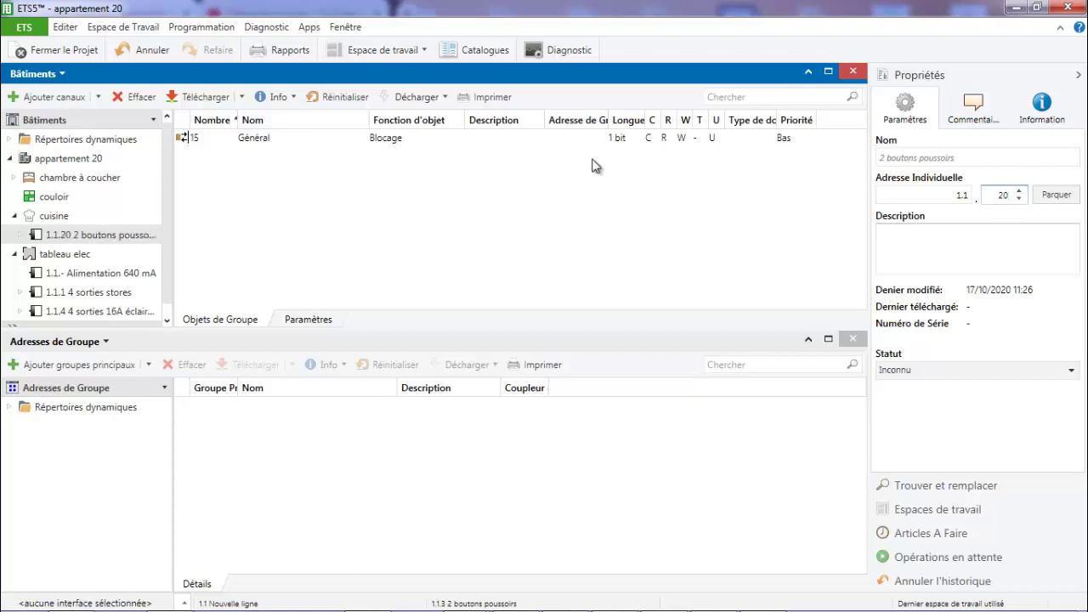
# Step: Set the individual address of the 4 sorties stores module in tableau elec to 1.1.21
pyautogui.click(113, 279)
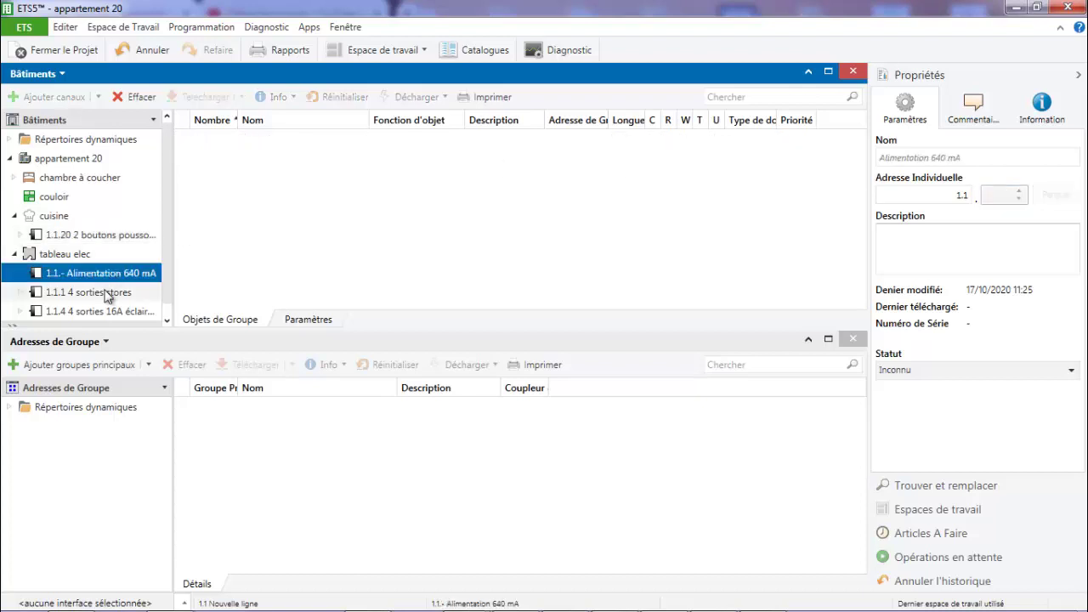
pyautogui.click(106, 294)
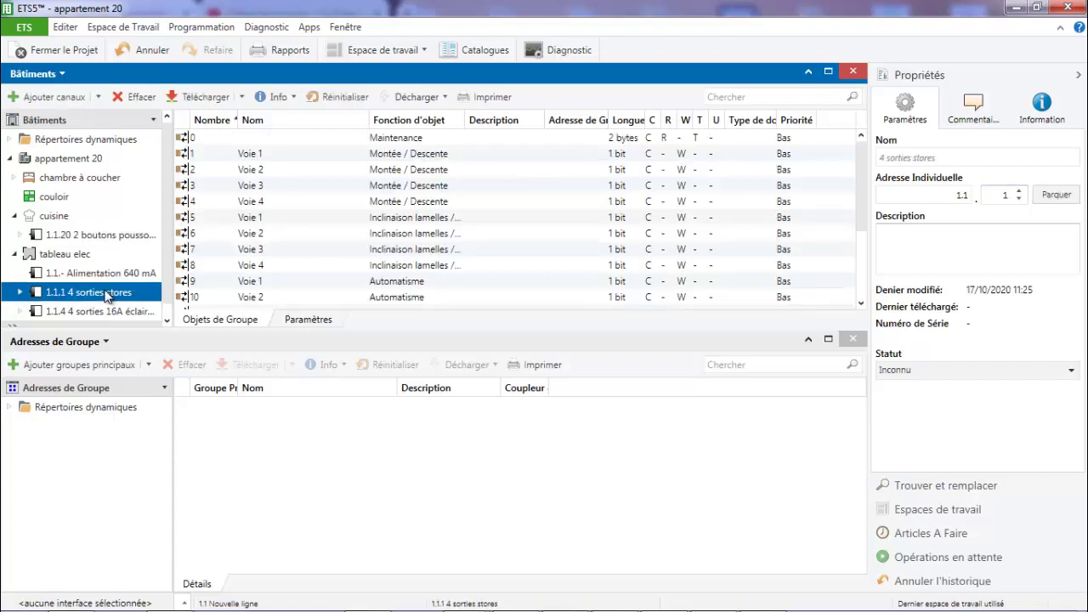
pyautogui.click(1006, 195)
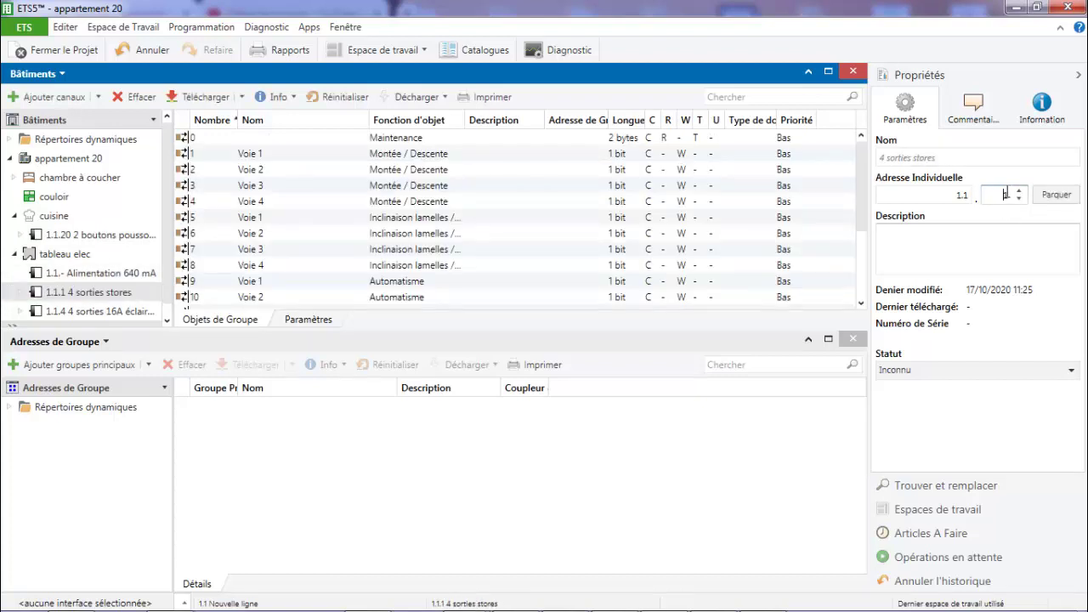
pyautogui.write('21')
pyautogui.press('Return')
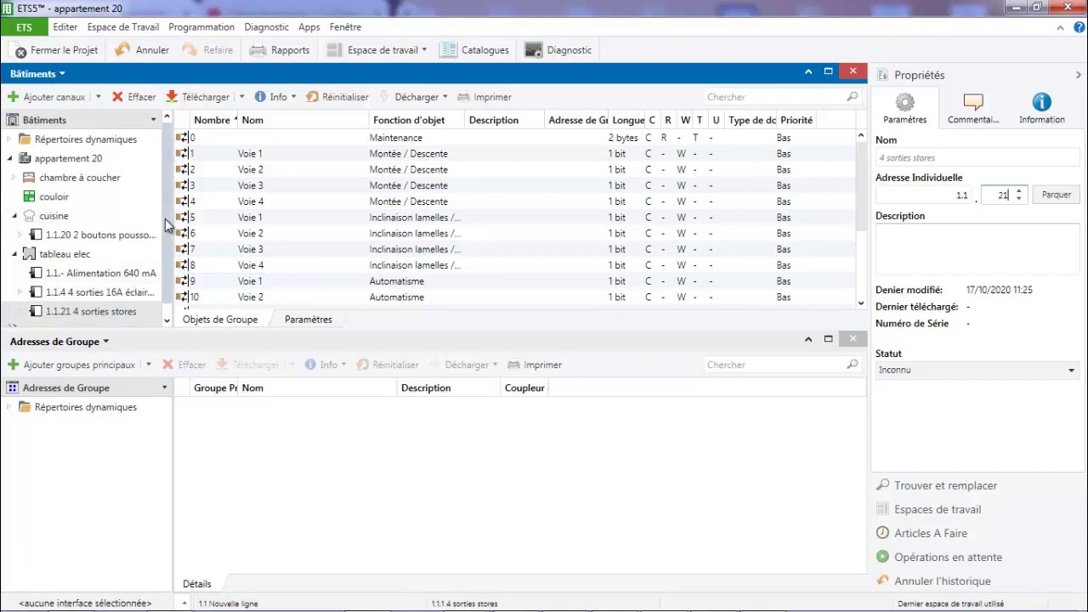
# Step: Give the cuisine's 2 boutons poussoirs device the description "bp cuisine"
pyautogui.click(117, 222)
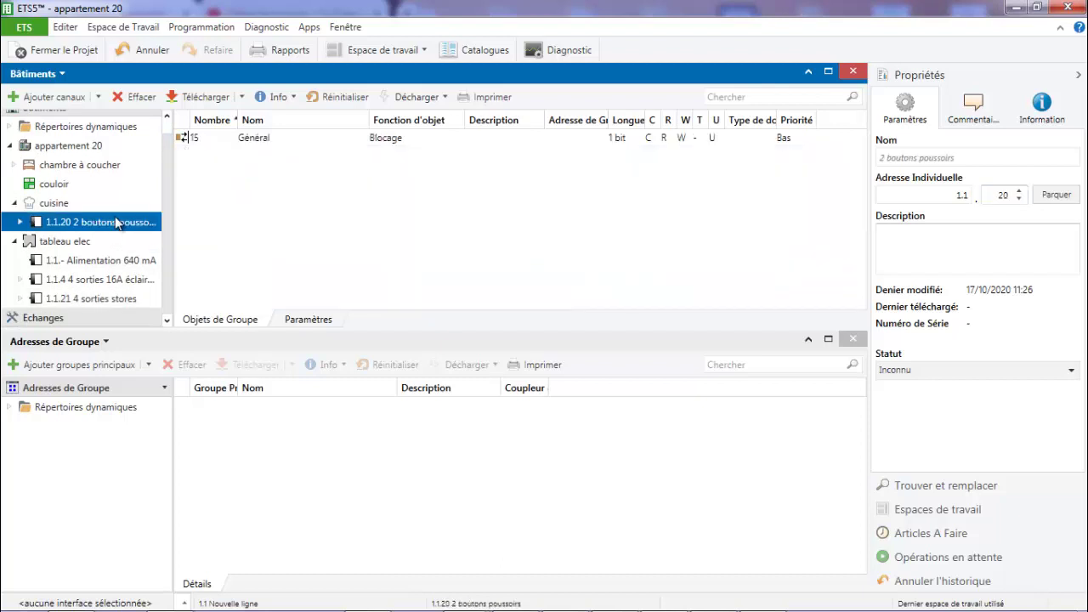
pyautogui.click(949, 255)
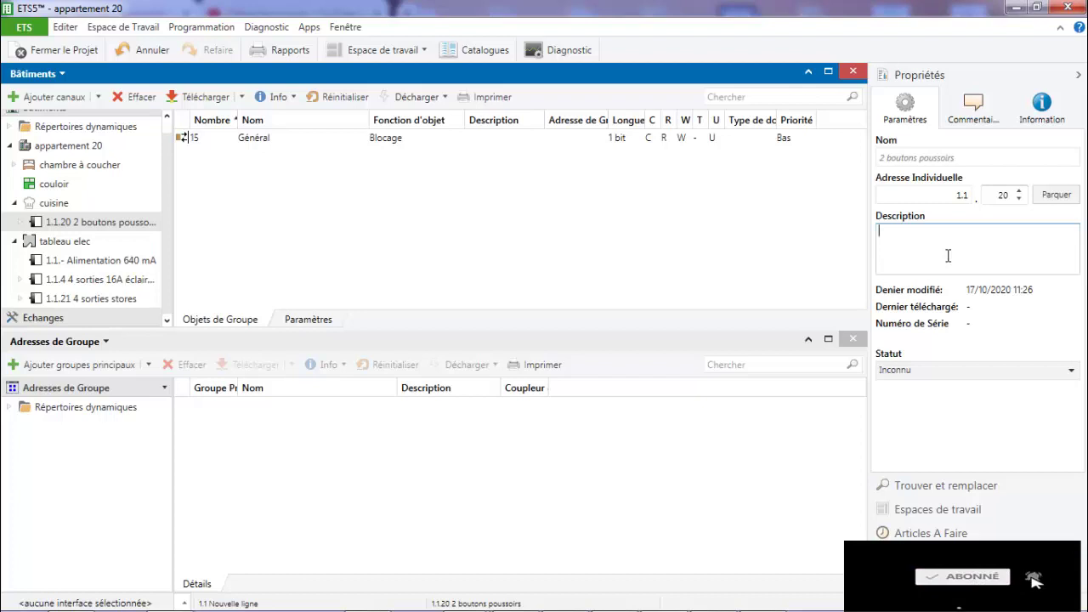
pyautogui.write('bp cuisine')
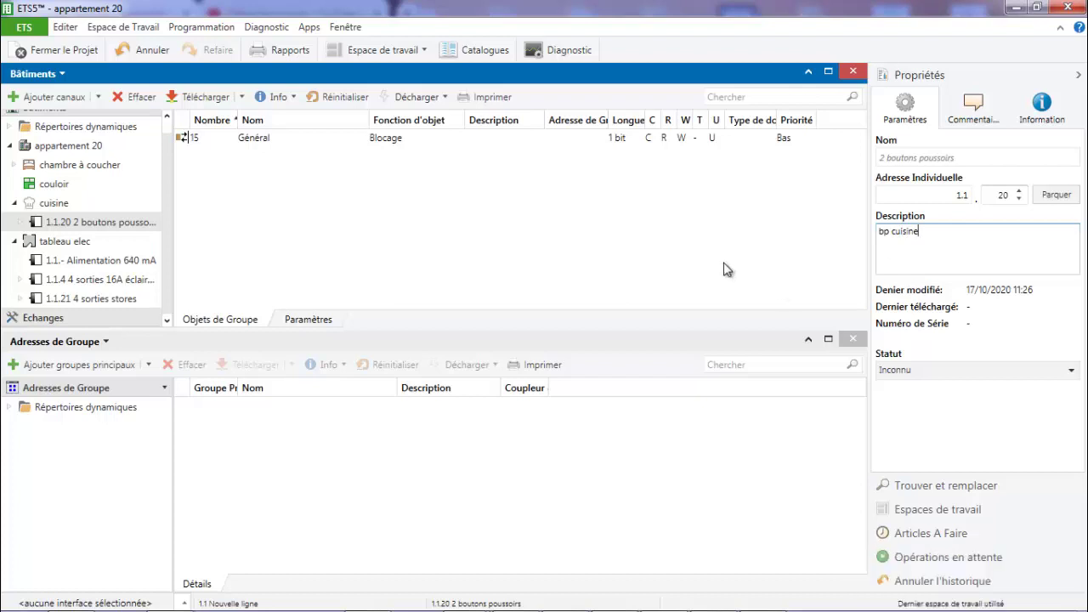
pyautogui.click(108, 268)
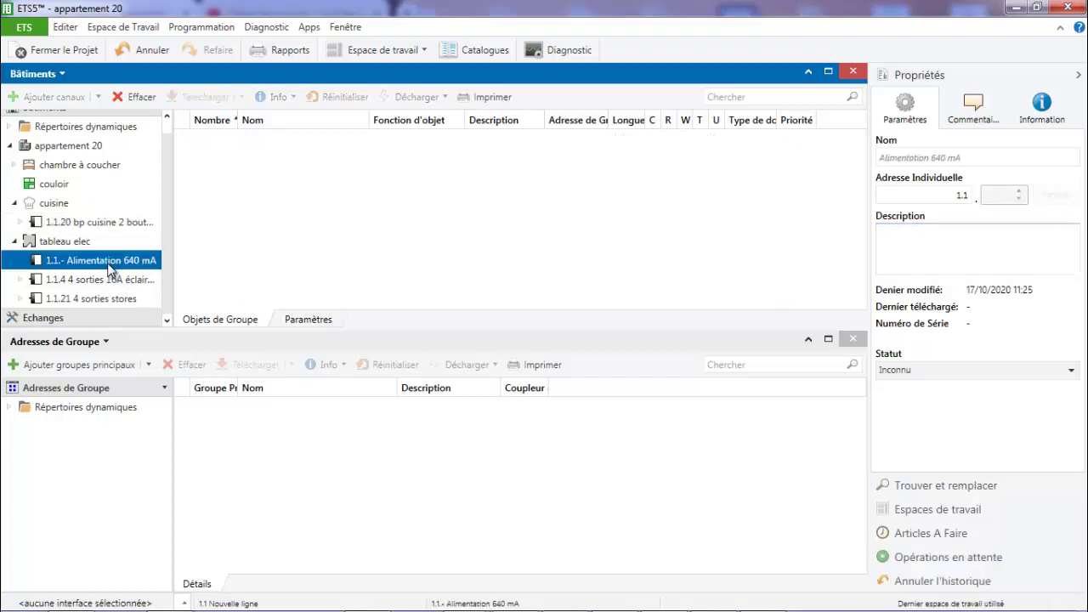
# Step: Create two main groups in the group addresses, named "eclairage" and "volets roulants"
pyautogui.click(34, 363)
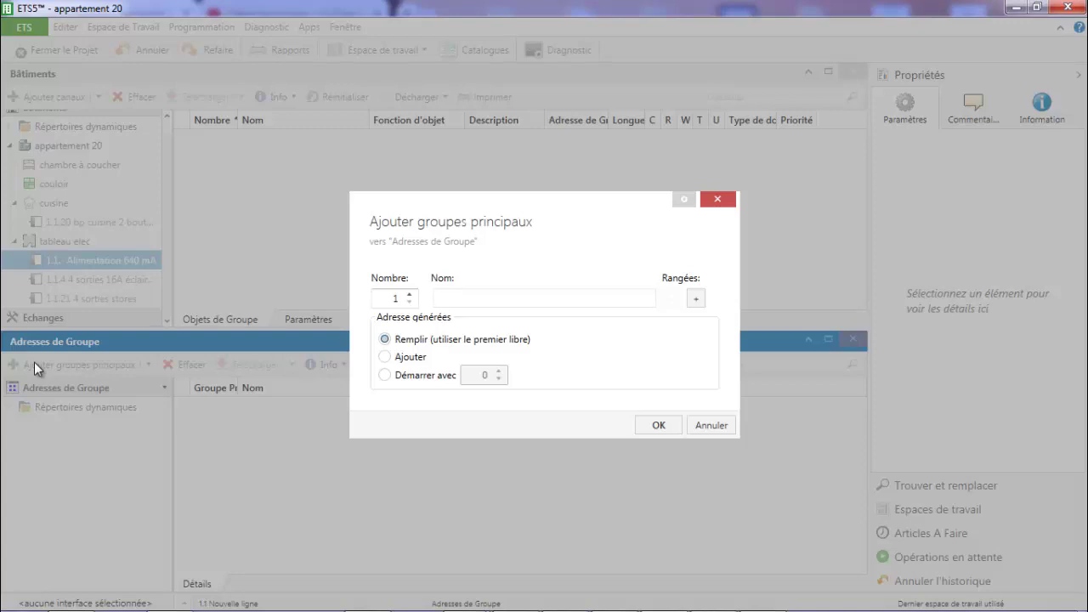
pyautogui.write('eclairage')
pyautogui.click(655, 425)
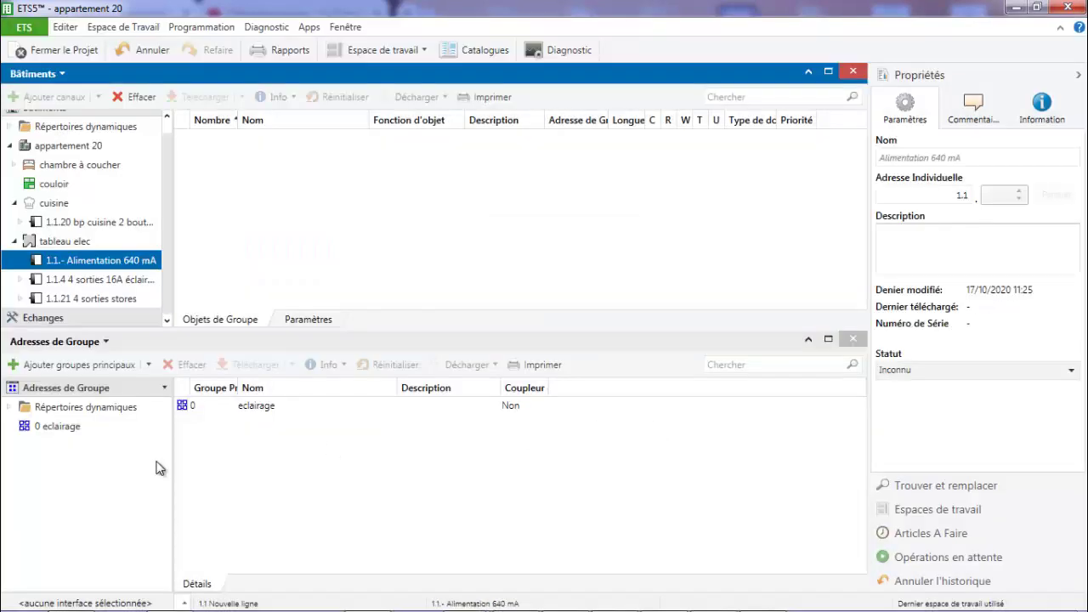
pyautogui.click(73, 367)
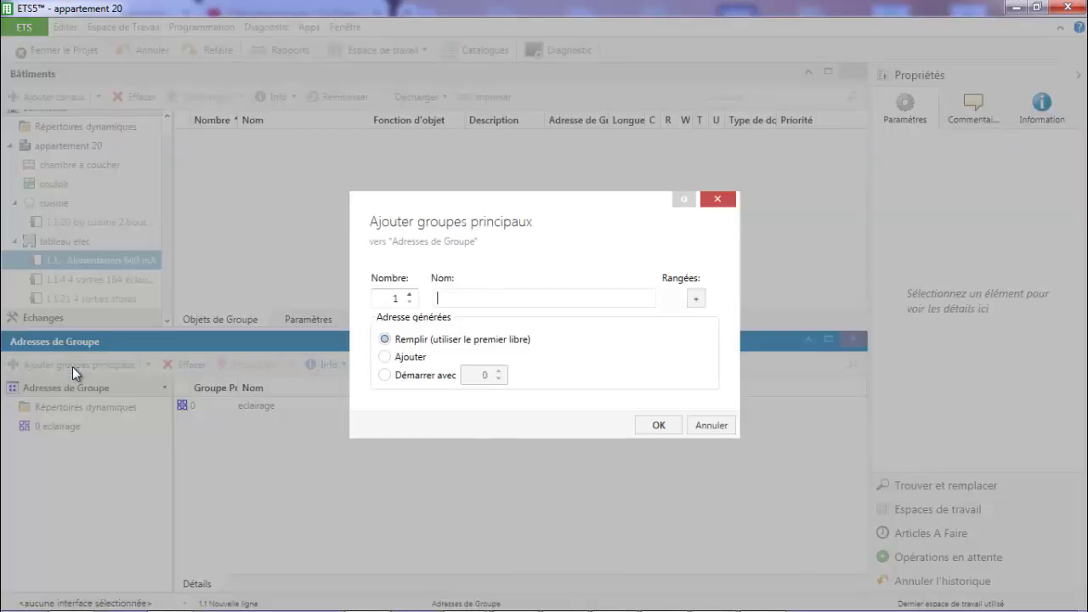
pyautogui.write('volets roulants')
pyautogui.click(657, 425)
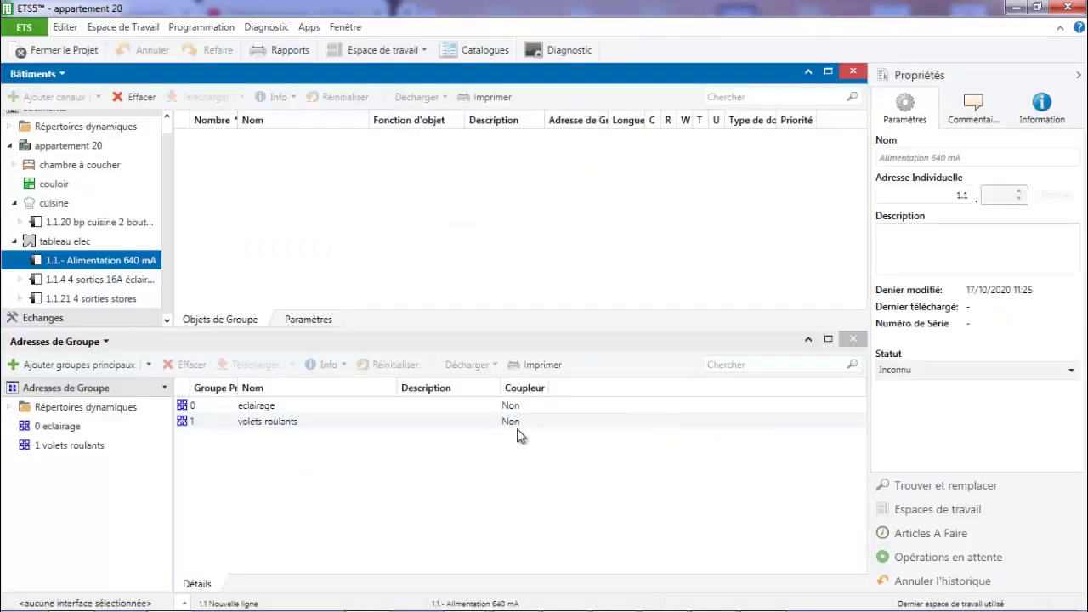
# Step: Add a middle group named "eclairage fixe" under the eclairage main group
pyautogui.click(68, 428)
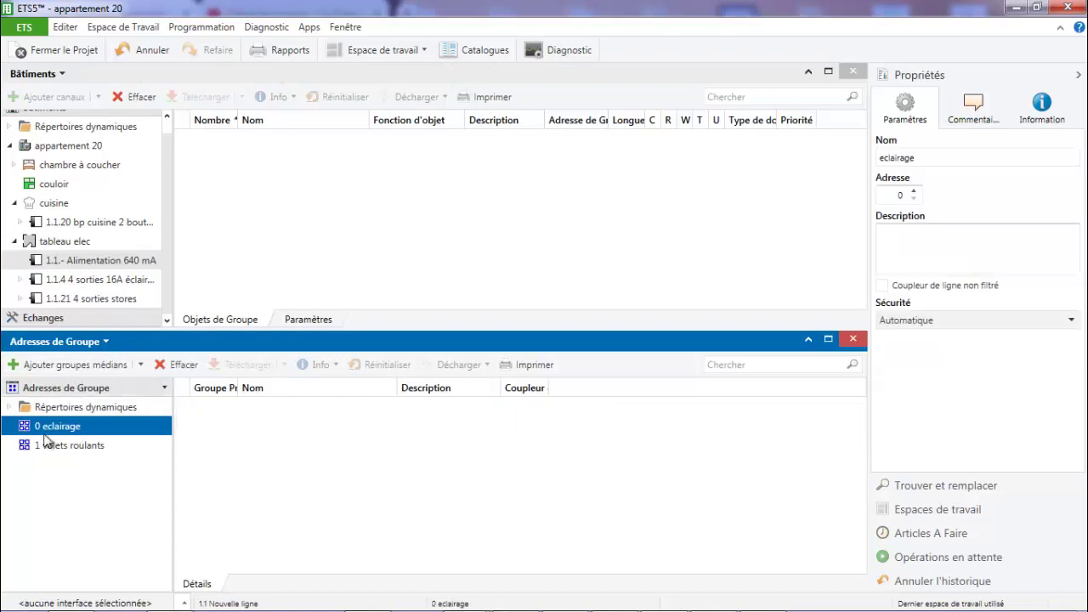
pyautogui.click(87, 362)
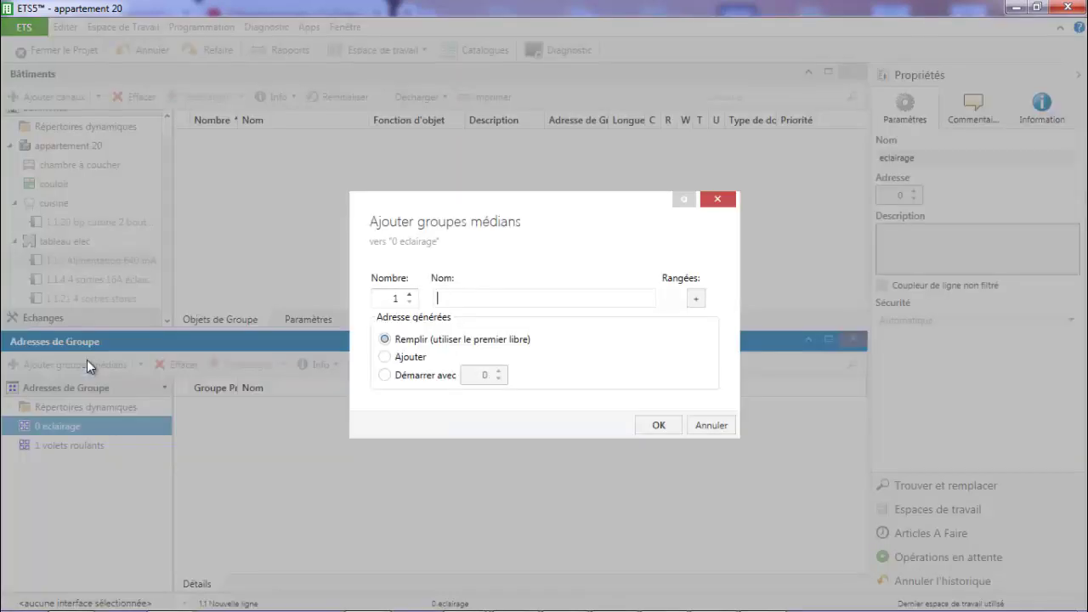
pyautogui.click(560, 302)
pyautogui.write('eclairage fixe')
pyautogui.click(651, 423)
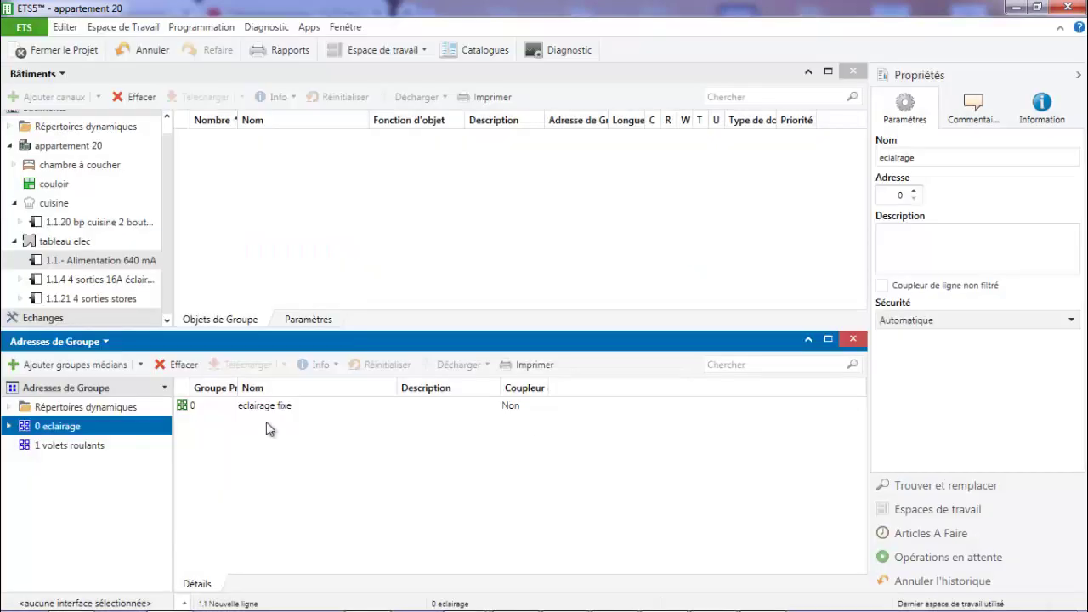
# Step: Add a group address named "eclairage chambre à coucher" to the eclairage fixe middle group and select it in the tree
pyautogui.click(10, 426)
pyautogui.click(72, 448)
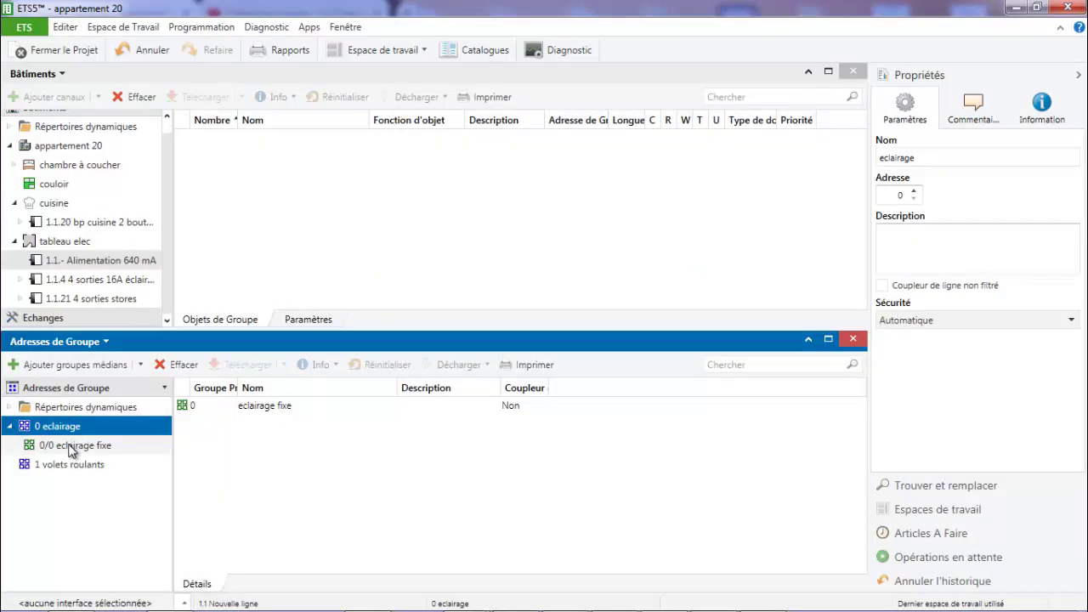
pyautogui.click(89, 366)
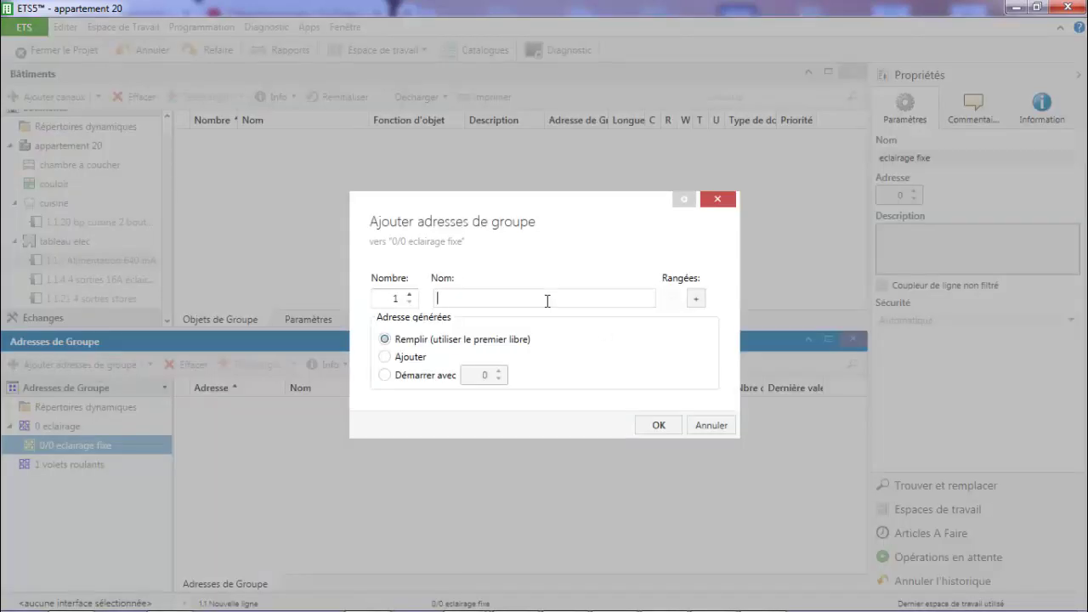
pyautogui.write('eclairage chambre 1')
pyautogui.press('BackSpace')
pyautogui.press('BackSpace')
pyautogui.press('BackSpace')
pyautogui.press('BackSpace')
pyautogui.press('BackSpace')
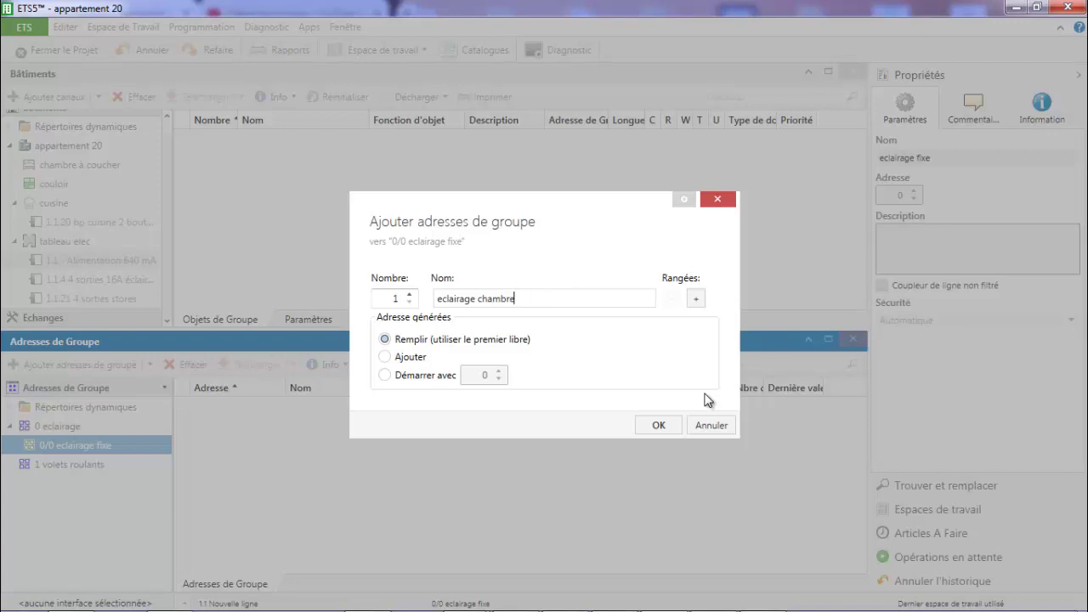
pyautogui.write('bre c')
pyautogui.press('BackSpace')
pyautogui.write('à coucher')
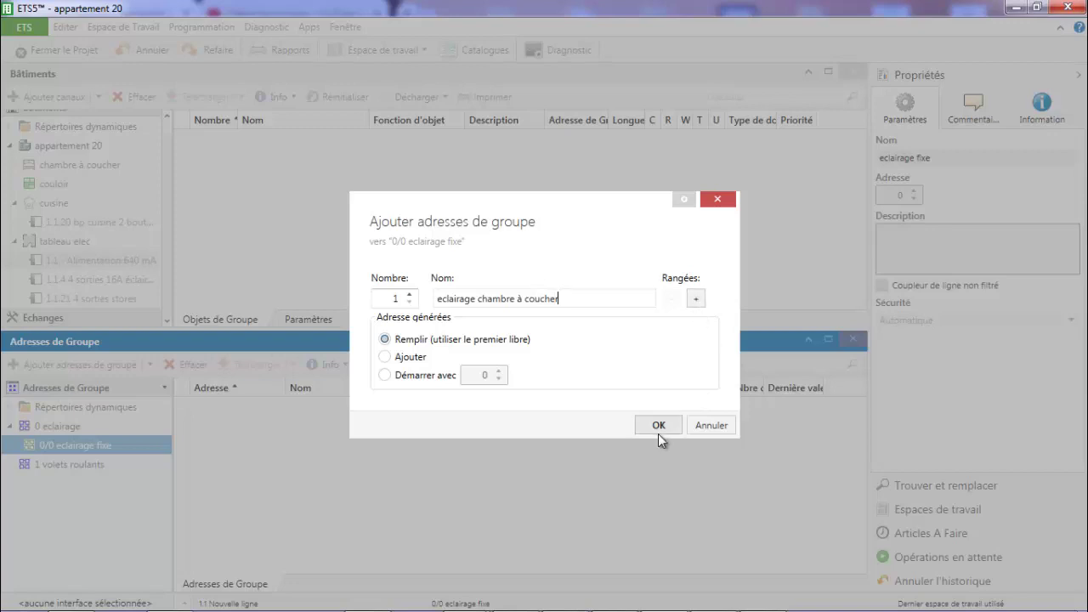
pyautogui.click(659, 425)
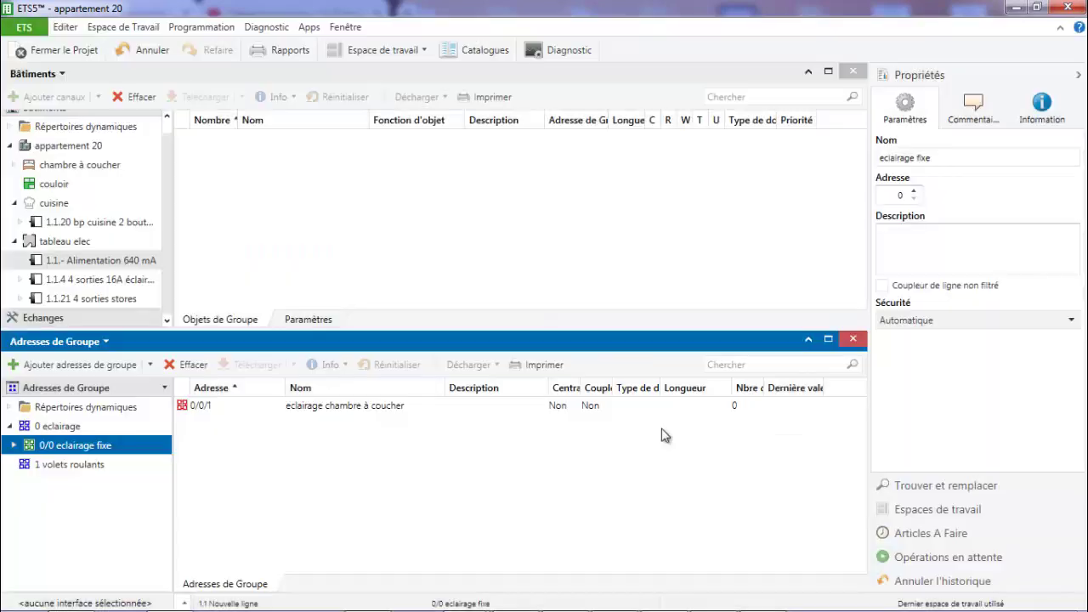
pyautogui.click(14, 446)
pyautogui.click(73, 466)
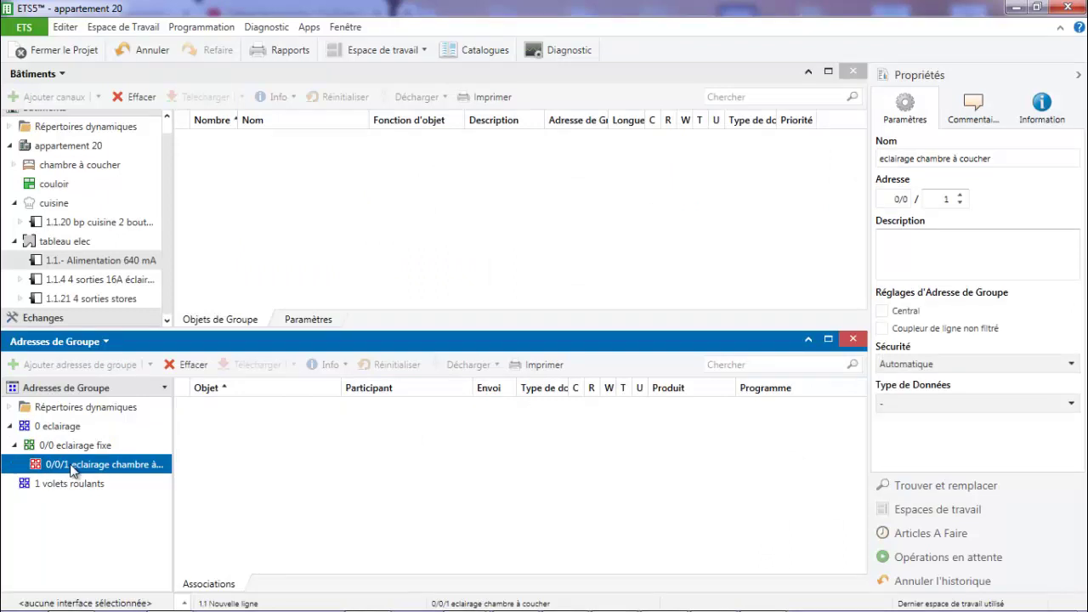
# Step: Add a middle group named "volets ch à coucher" under the volets roulants main group
pyautogui.click(45, 485)
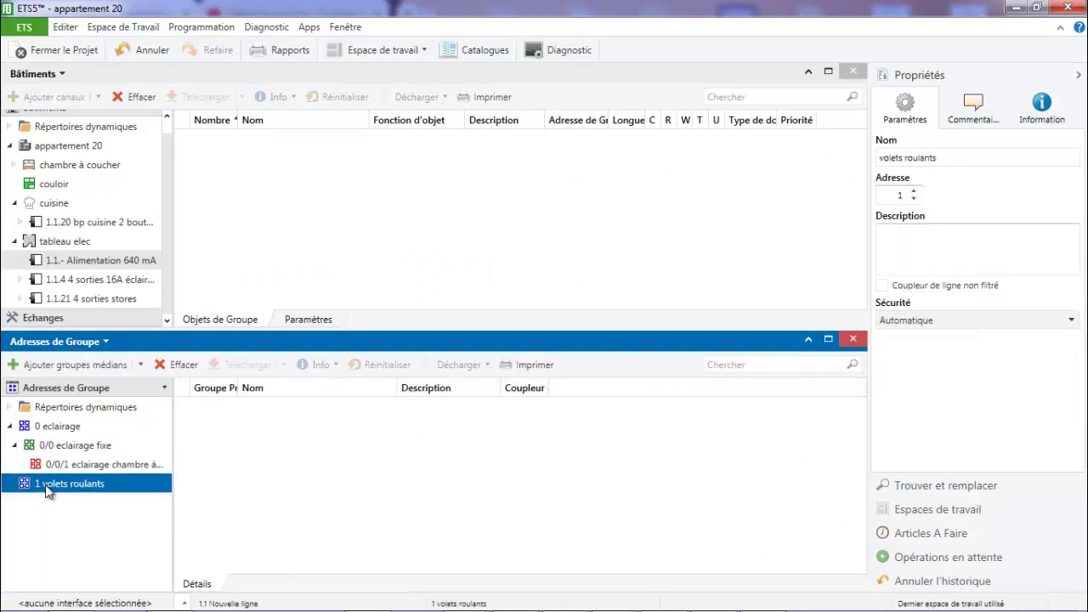
pyautogui.click(60, 366)
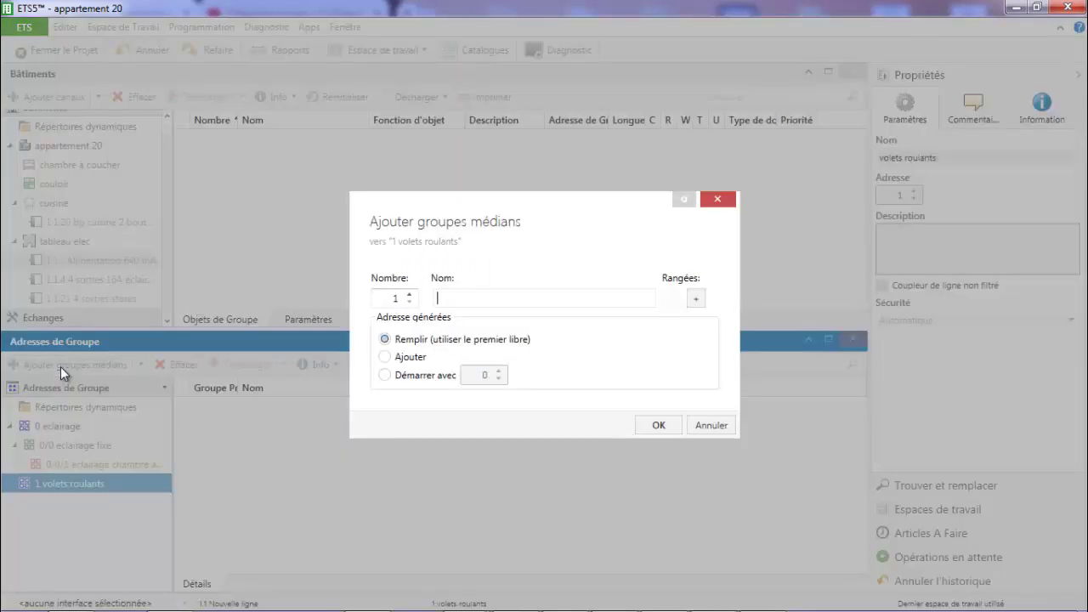
pyautogui.write('volets chà coucher')
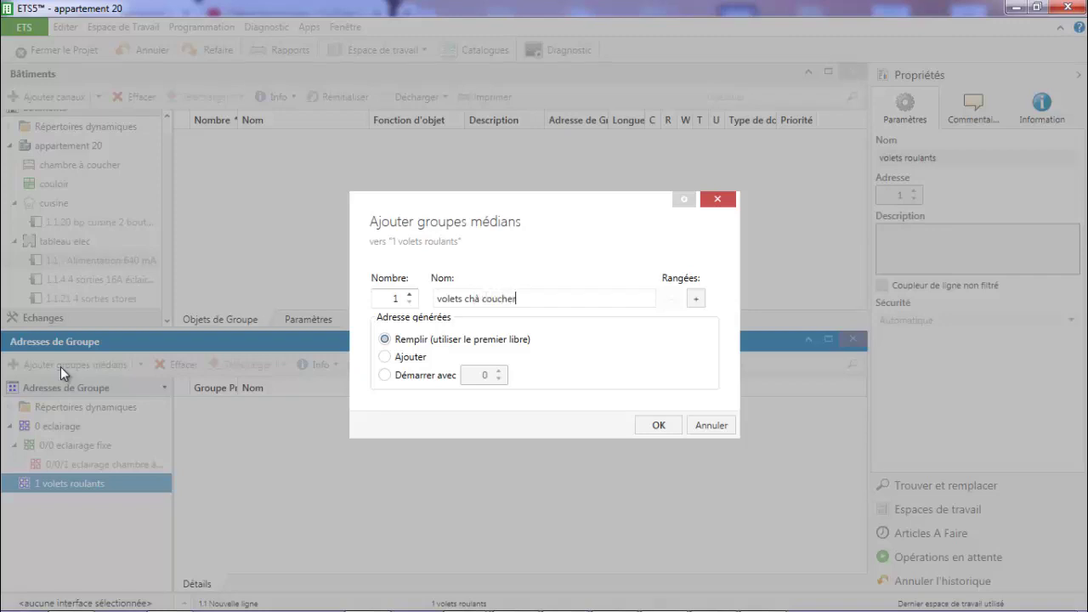
pyautogui.click(476, 298)
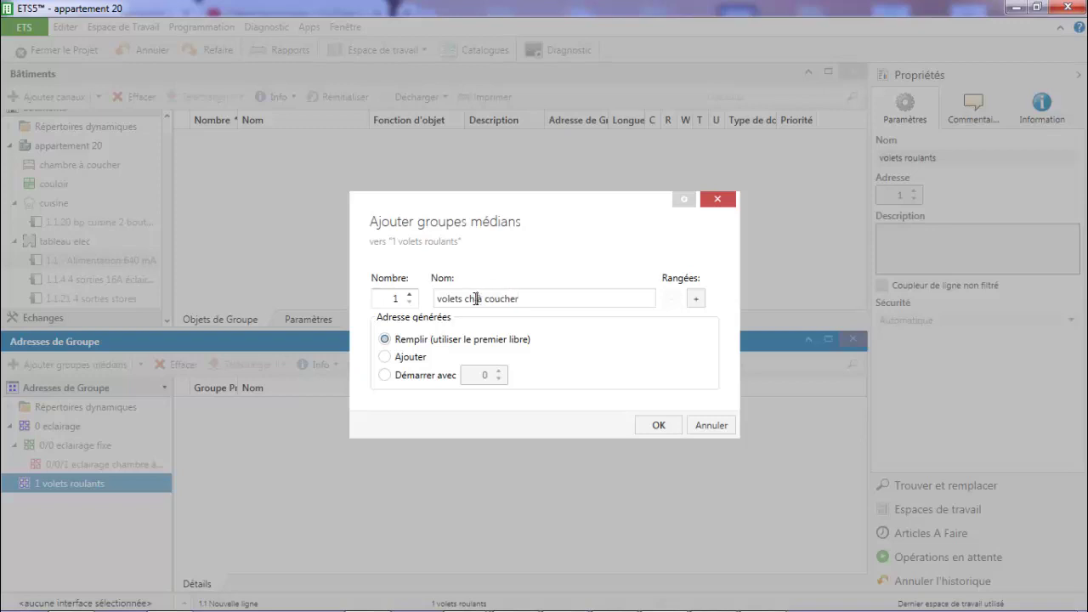
pyautogui.click(653, 426)
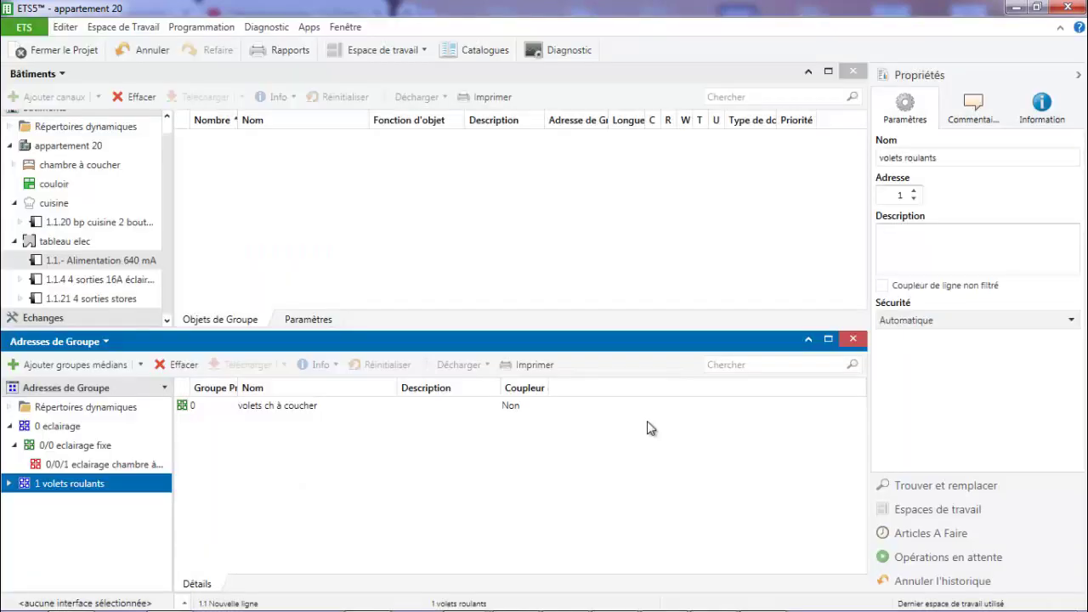
# Step: Add a group address named "montée/desc" to the volets ch à coucher middle group and select it in the tree
pyautogui.click(11, 483)
pyautogui.click(25, 503)
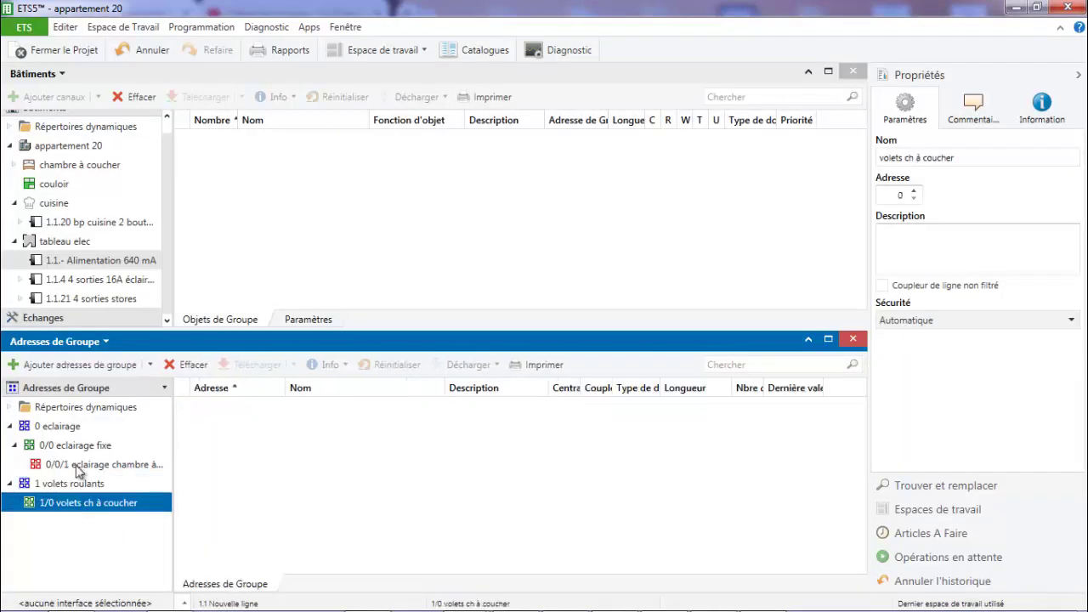
pyautogui.click(96, 372)
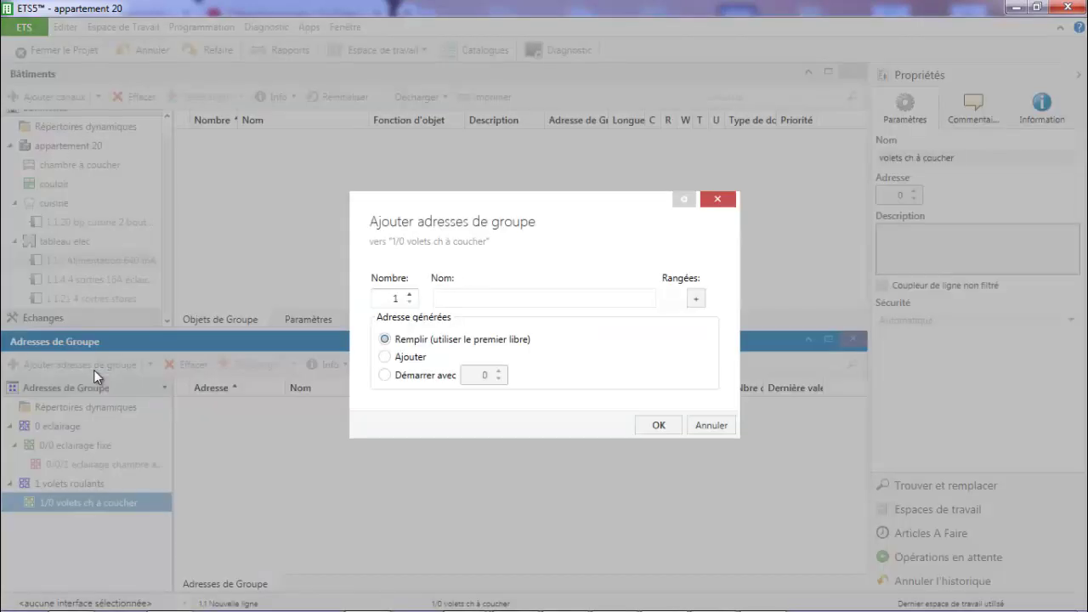
pyautogui.write('montée/desc')
pyautogui.click(677, 431)
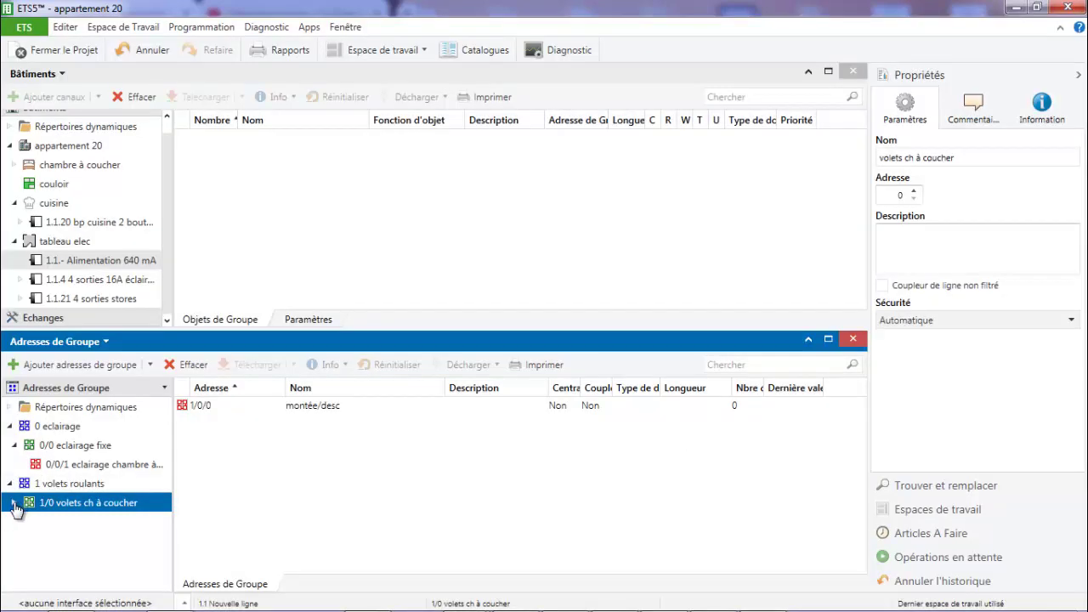
pyautogui.click(13, 503)
pyautogui.click(55, 521)
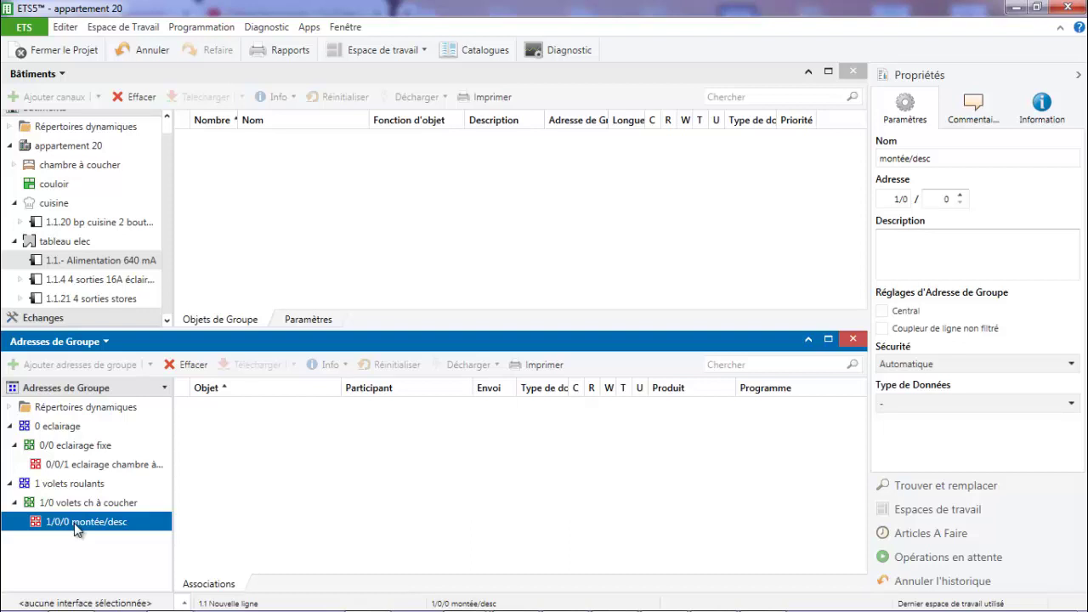
# Step: Add two group addresses named "éclairage couloir" and "éclairage cuisine" to the eclairage fixe middle group
pyautogui.click(83, 466)
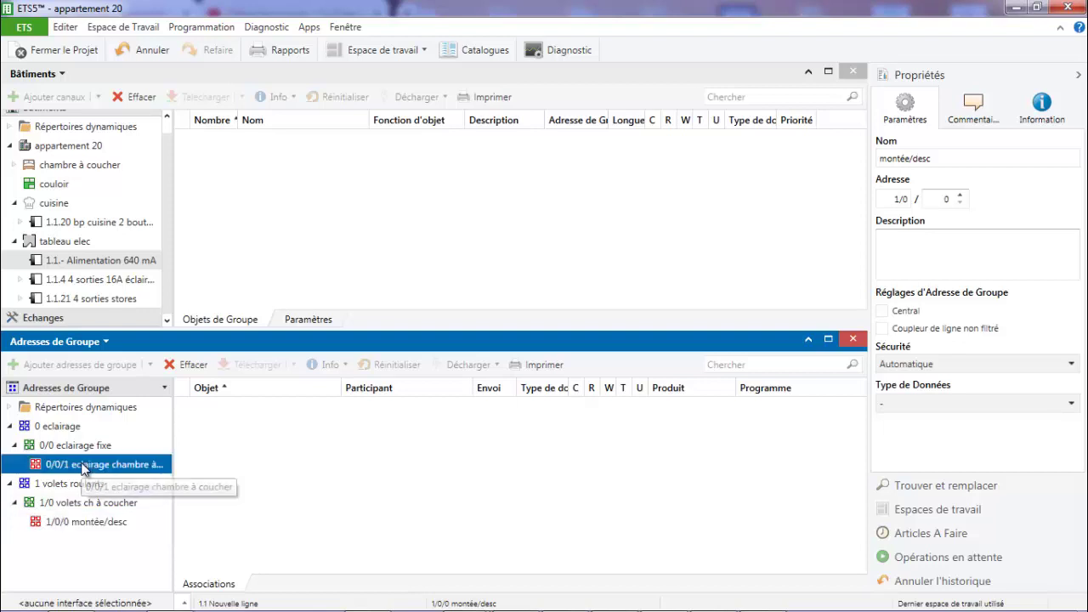
pyautogui.click(85, 449)
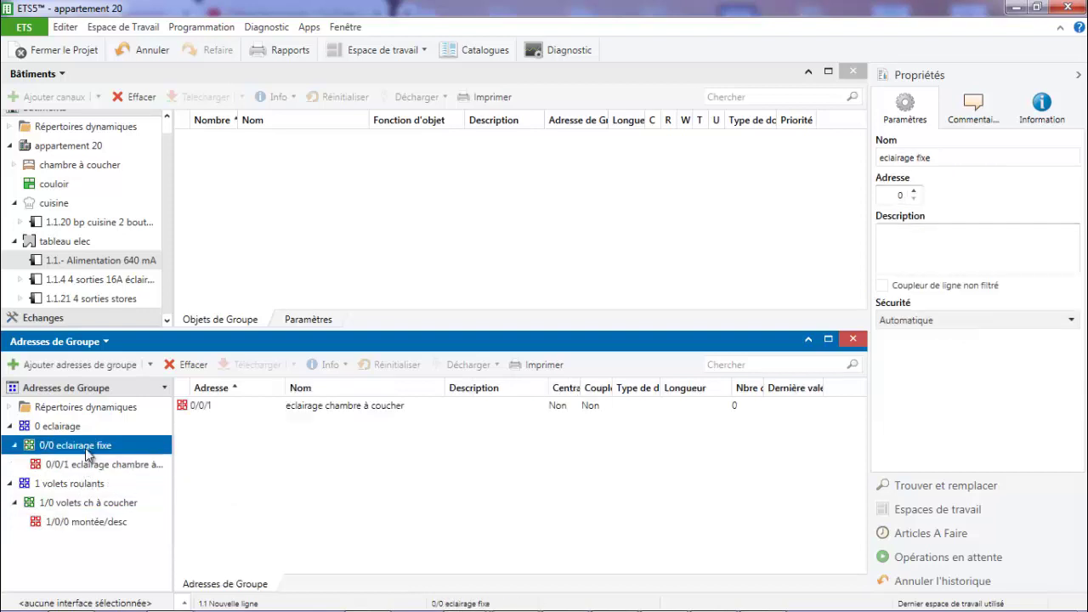
pyautogui.click(97, 367)
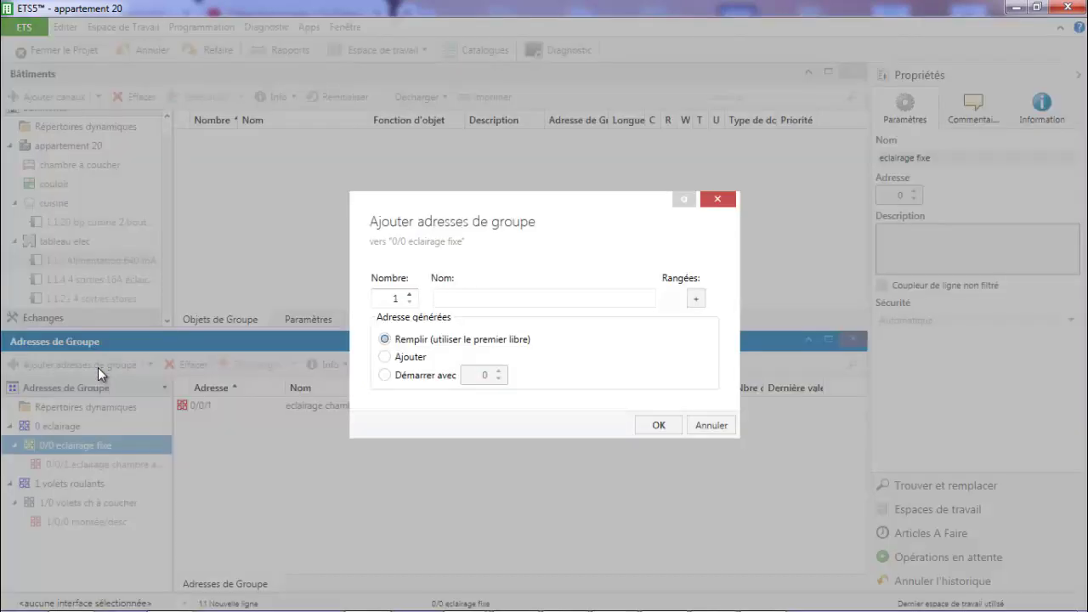
pyautogui.write('éclairage couloir')
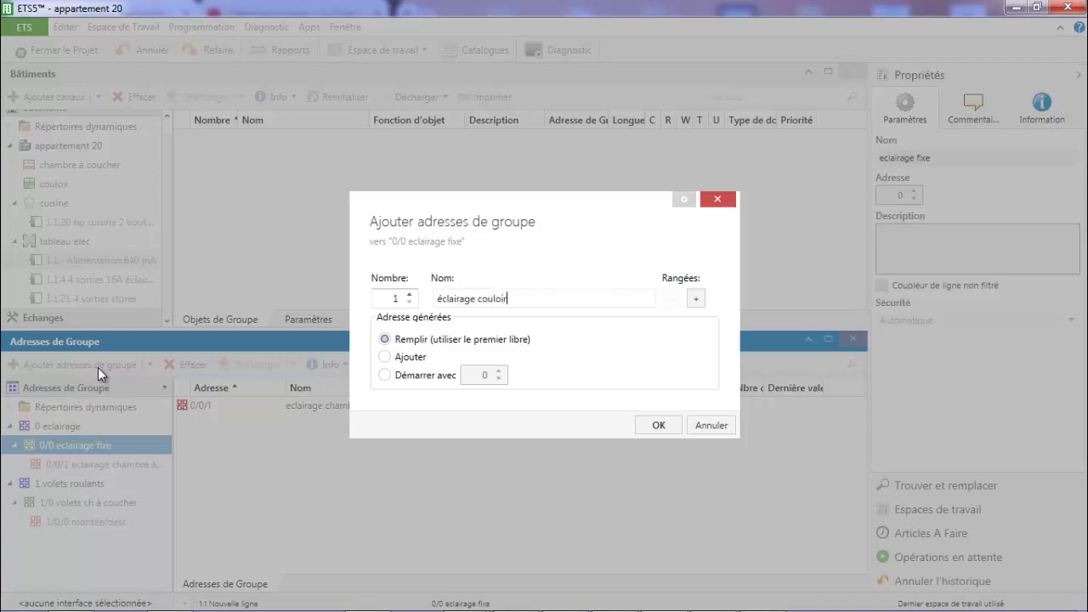
pyautogui.click(696, 300)
pyautogui.click(520, 309)
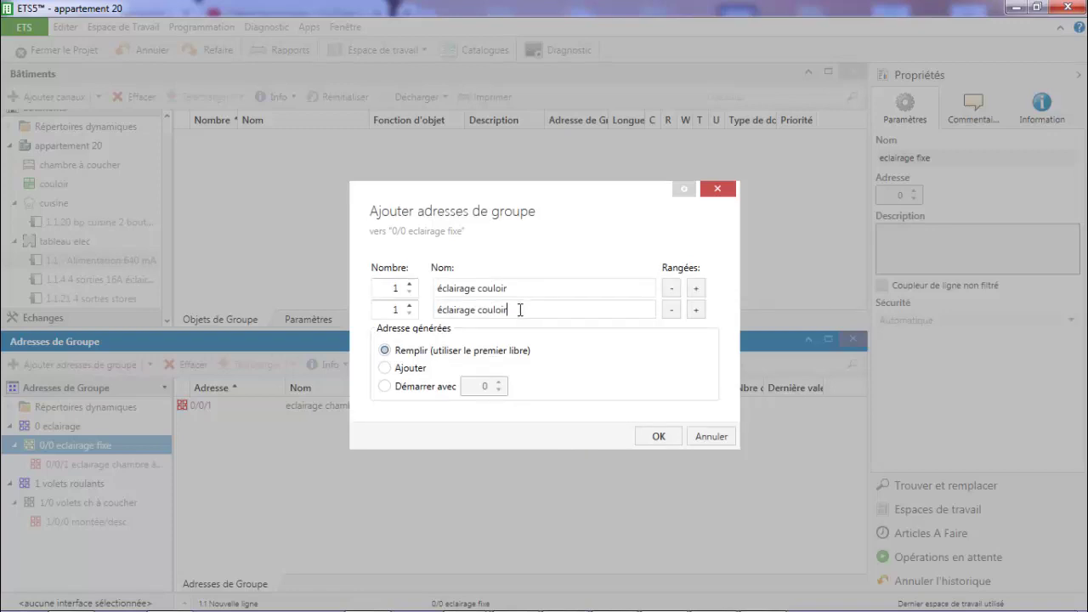
pyautogui.press('BackSpace')
pyautogui.press('BackSpace')
pyautogui.press('BackSpace')
pyautogui.press('BackSpace')
pyautogui.press('BackSpace')
pyautogui.press('BackSpace')
pyautogui.press('BackSpace')
pyautogui.write('cuisine')
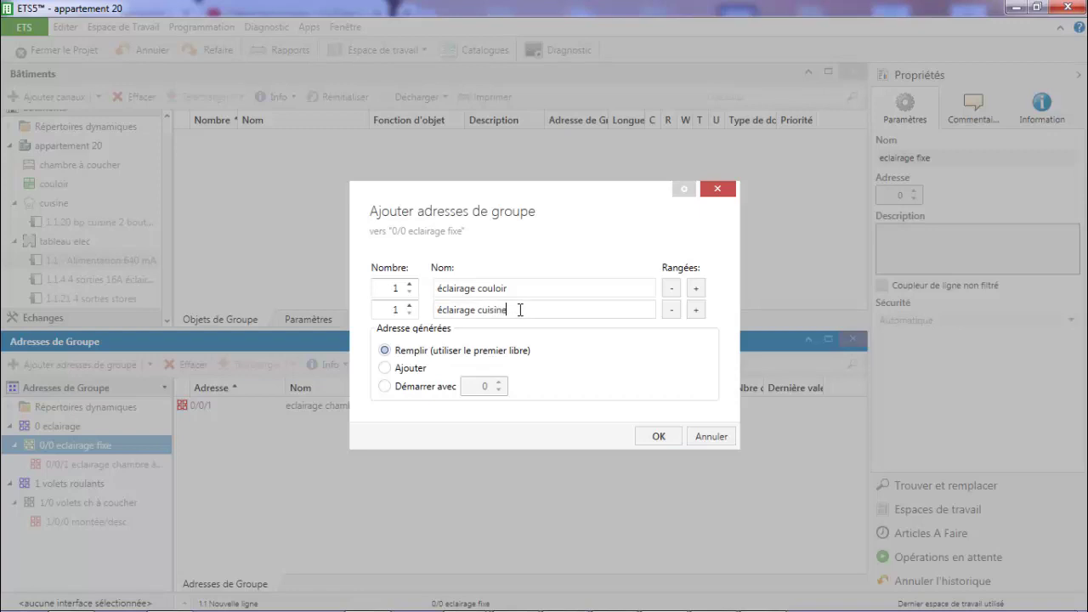
pyautogui.click(662, 438)
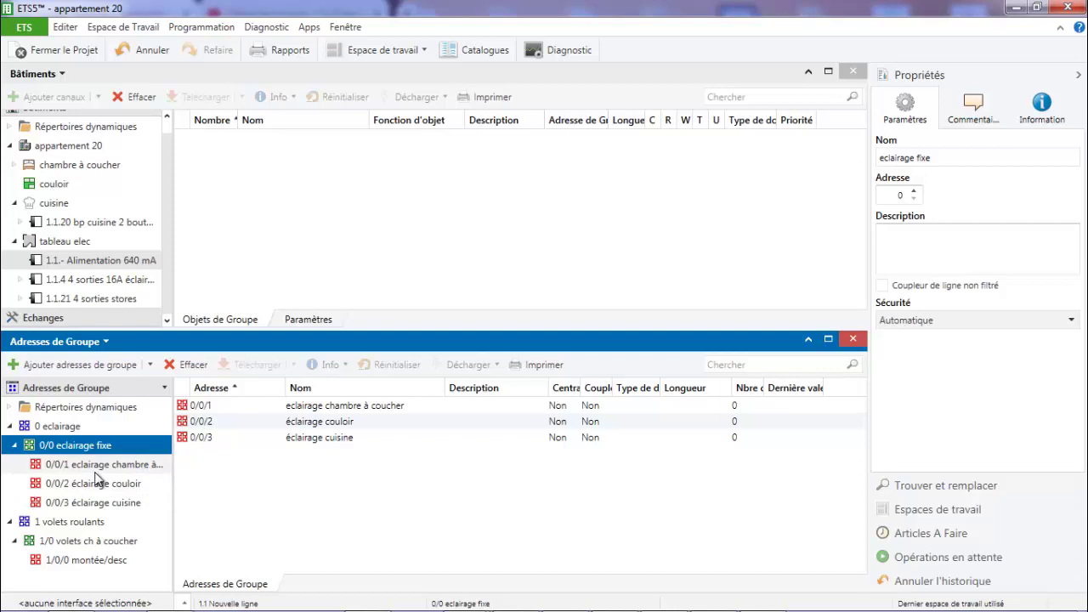
# Step: Set the function of Bouton 1 to Scène on the 6 boutons poussoirs device in chambre à coucher
pyautogui.click(166, 164)
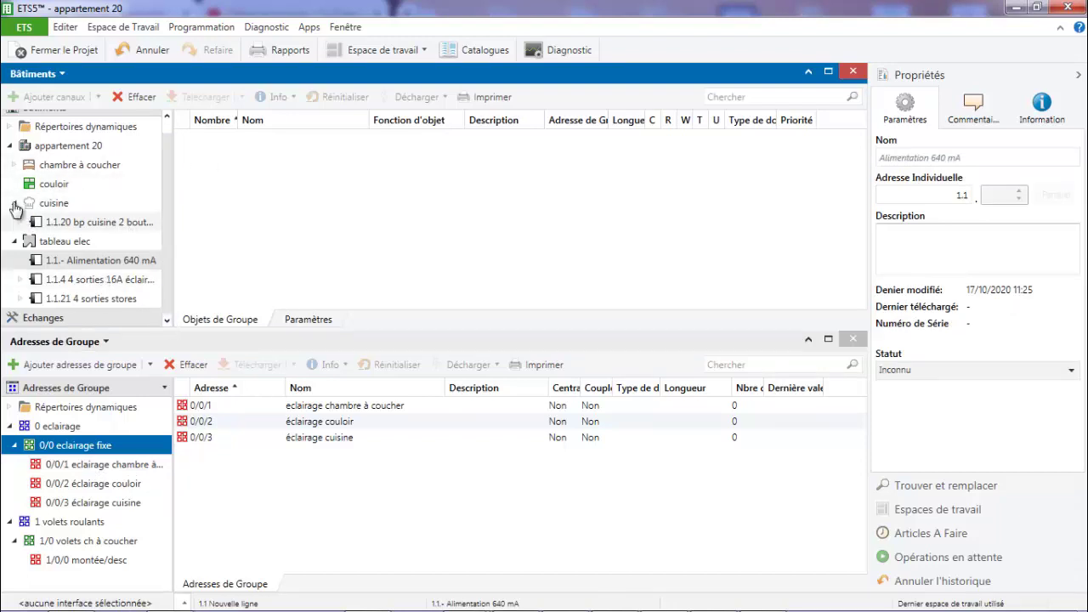
pyautogui.click(14, 242)
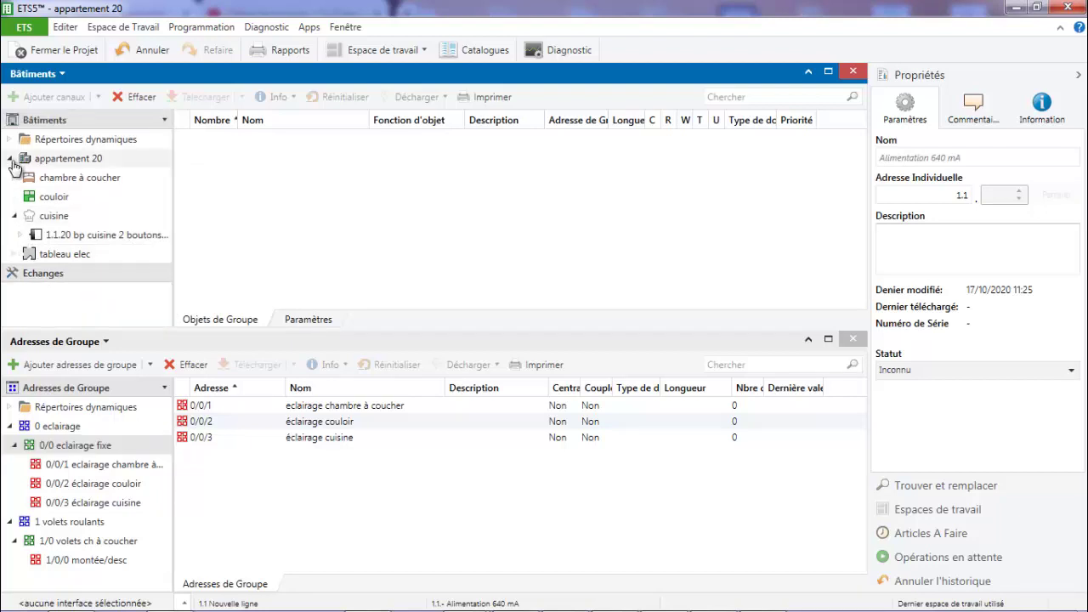
pyautogui.click(14, 179)
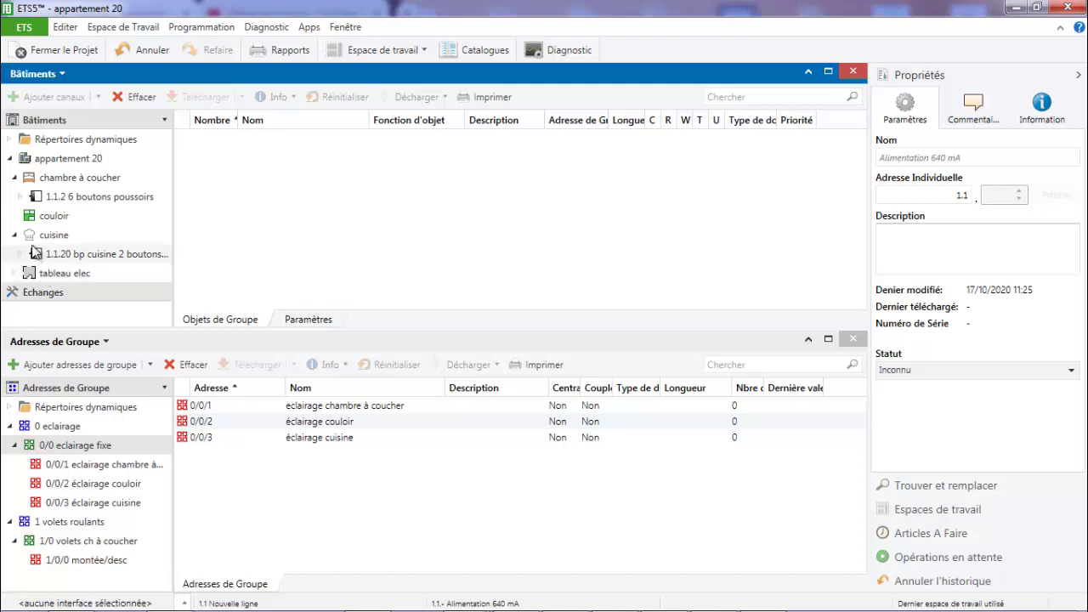
pyautogui.click(14, 236)
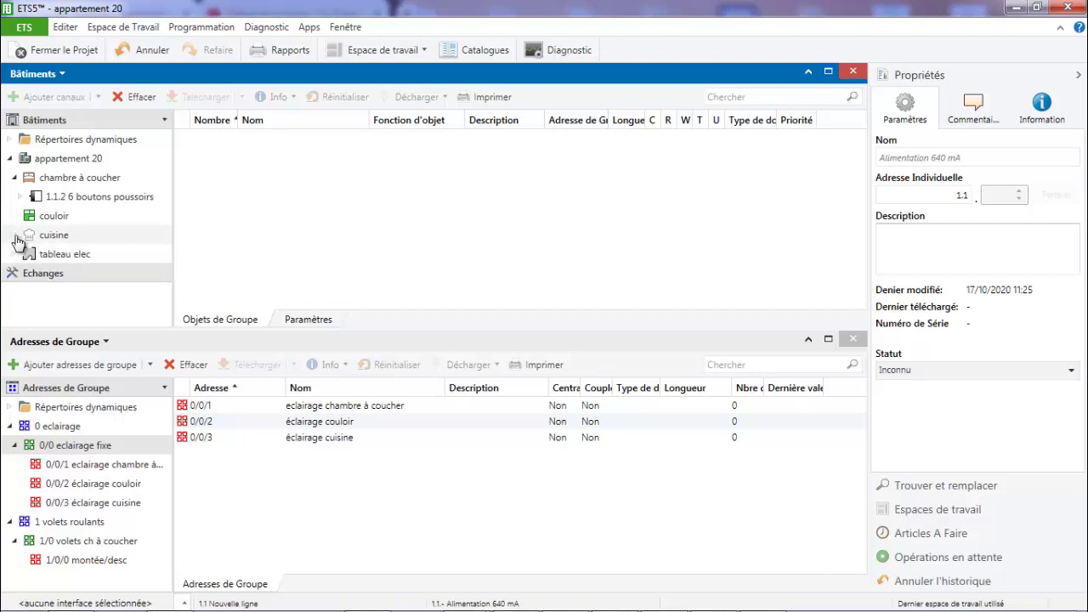
pyautogui.click(92, 201)
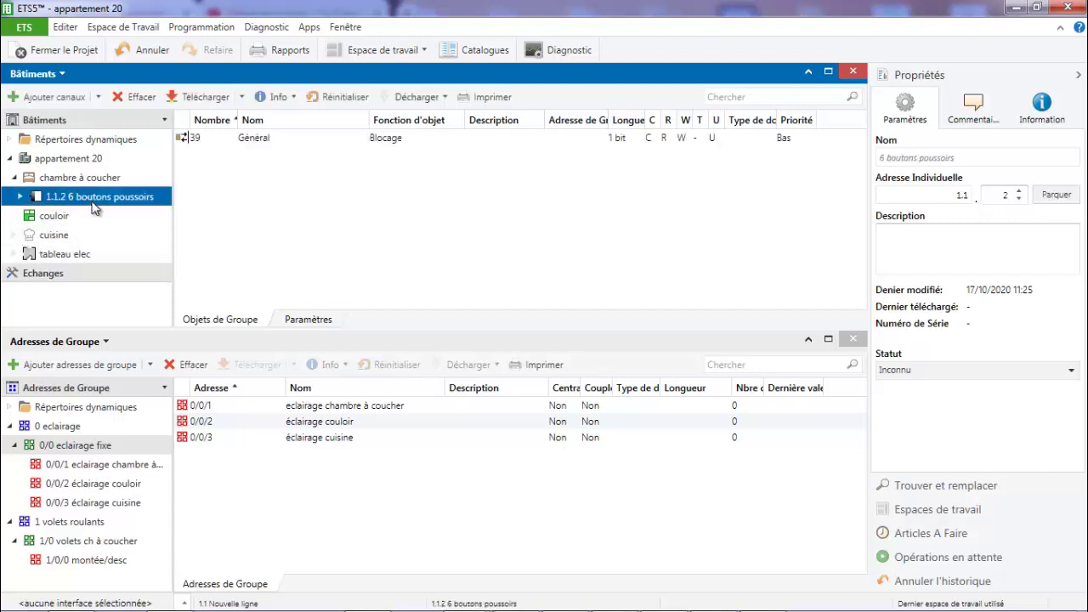
pyautogui.click(317, 319)
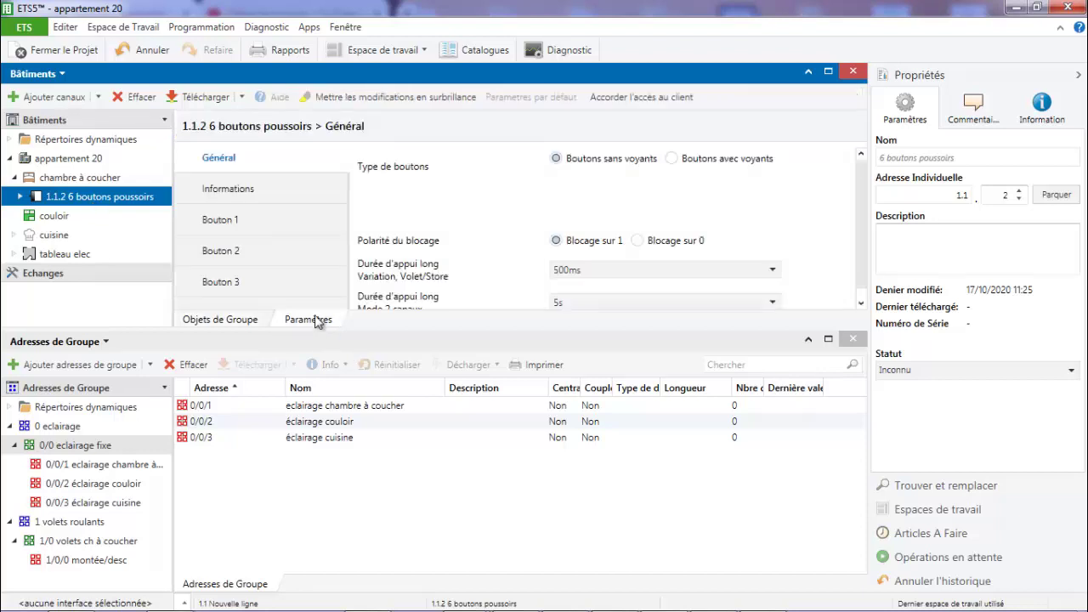
pyautogui.click(306, 223)
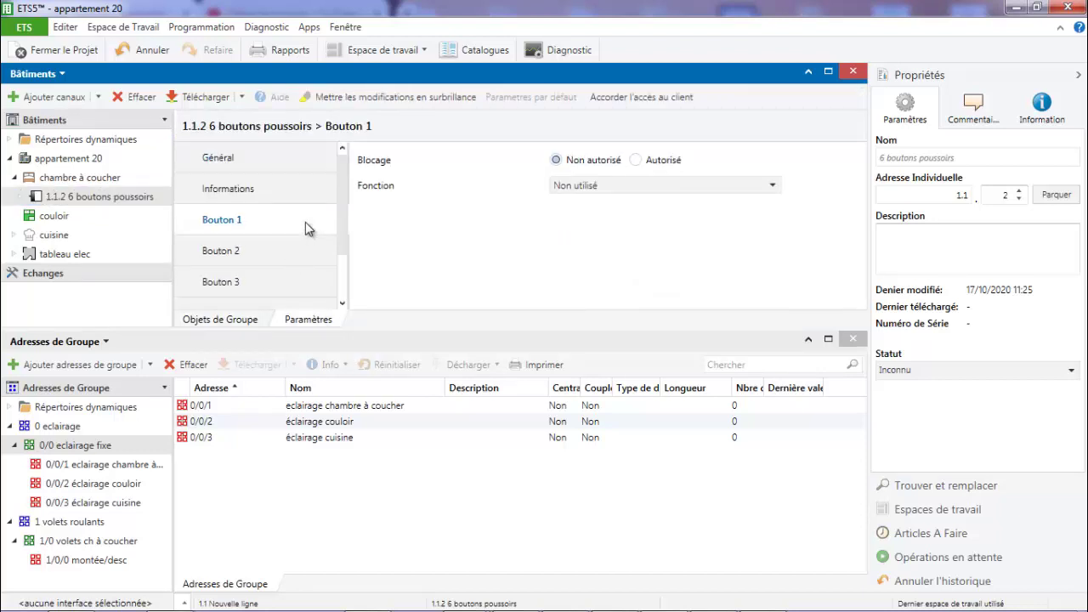
pyautogui.click(643, 188)
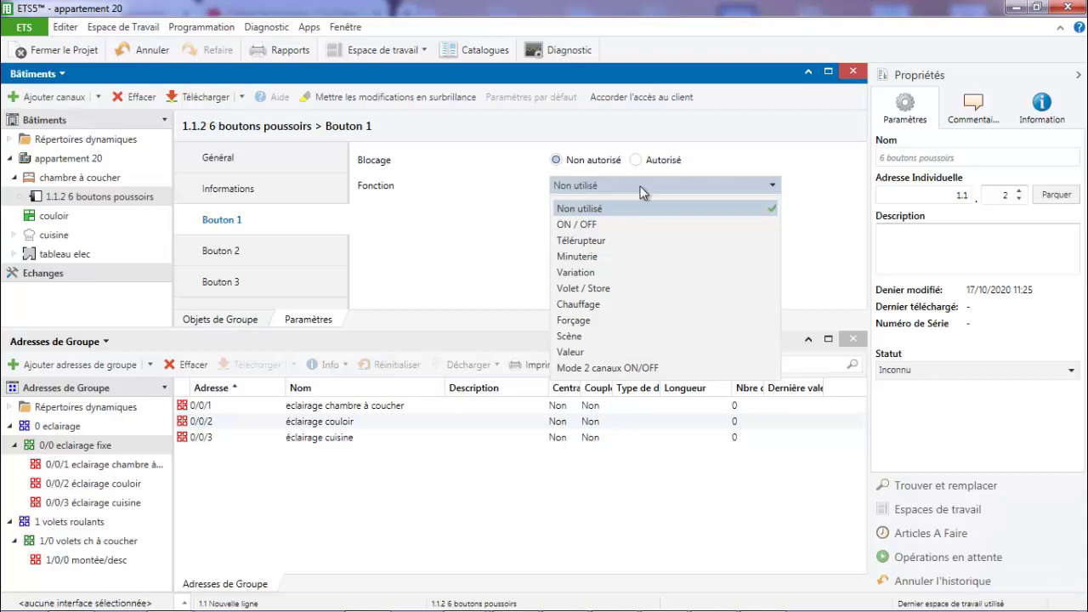
pyautogui.click(605, 337)
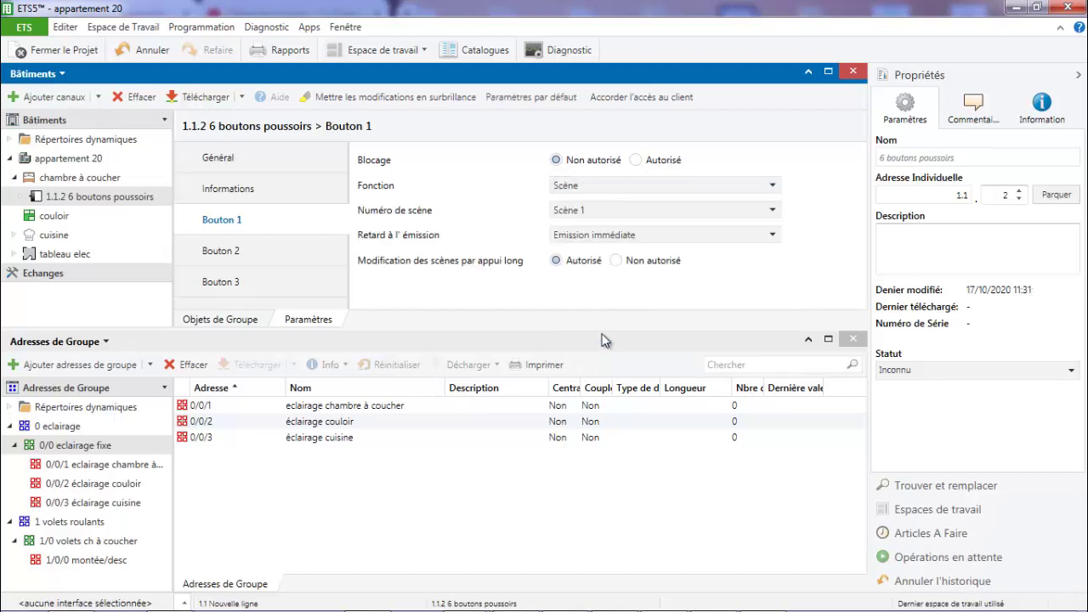
# Step: Examine the scene numbers and emission delays offered for Bouton 1, keeping Scène 1 and Emission immédiate, and view the device's group objects
pyautogui.click(596, 213)
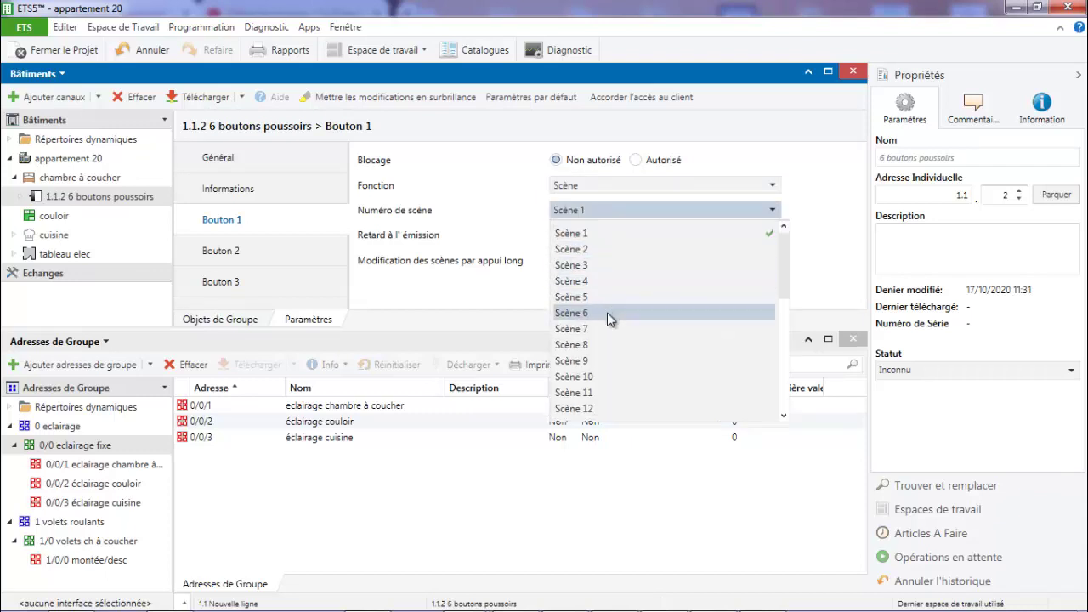
pyautogui.scroll(-7, 772, 324)
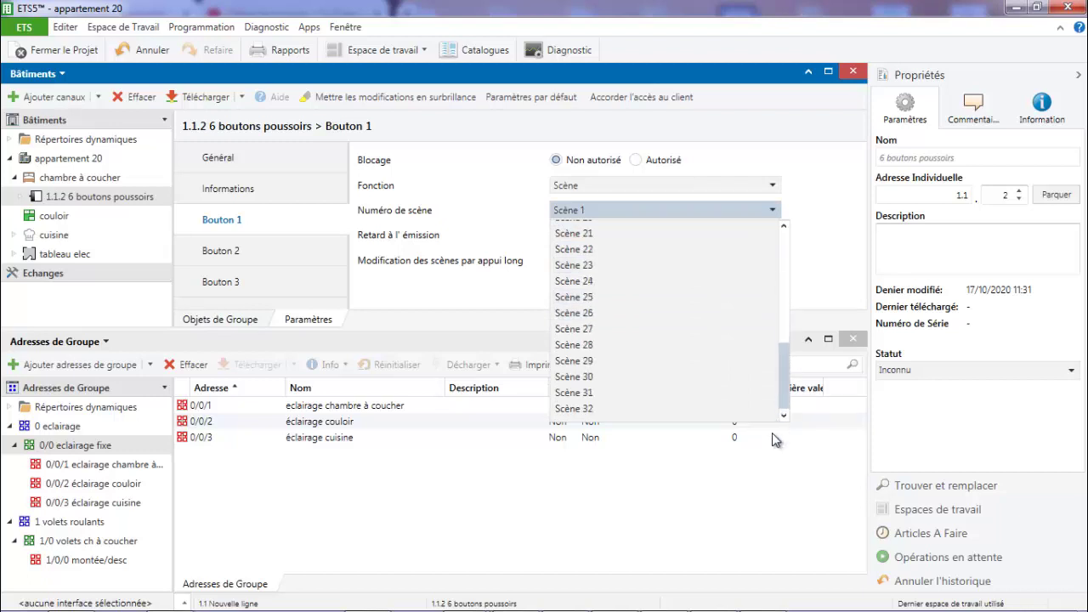
pyautogui.scroll(7, 799, 271)
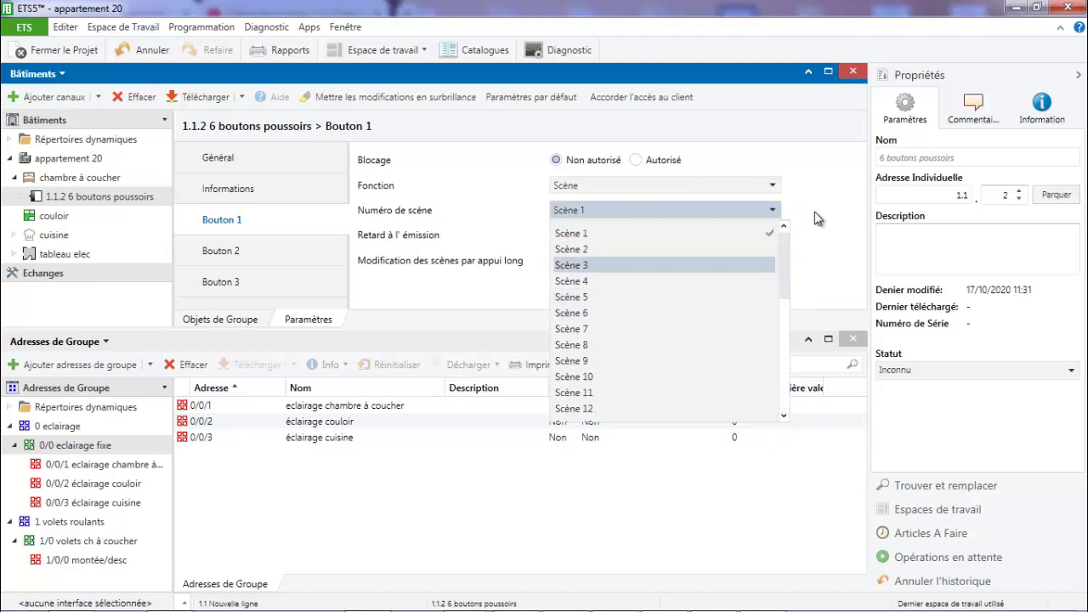
pyautogui.click(815, 219)
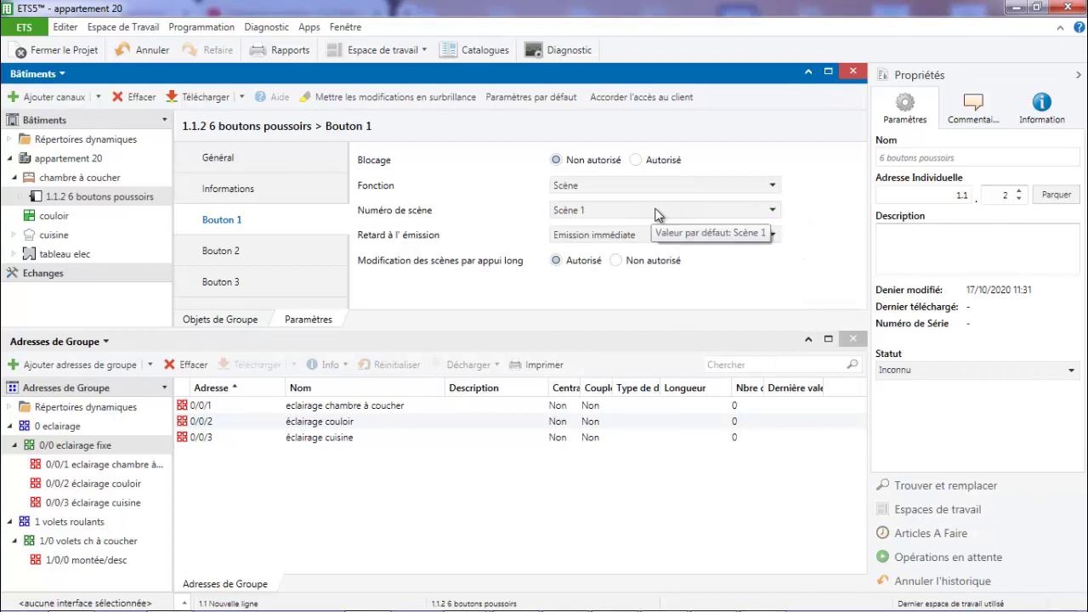
pyautogui.click(633, 239)
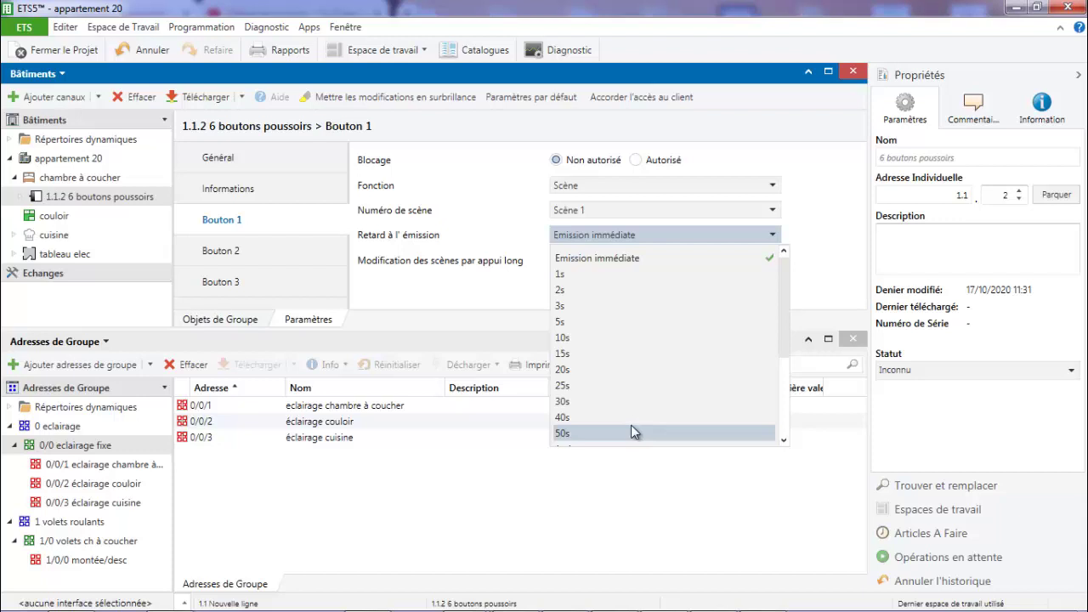
pyautogui.click(633, 258)
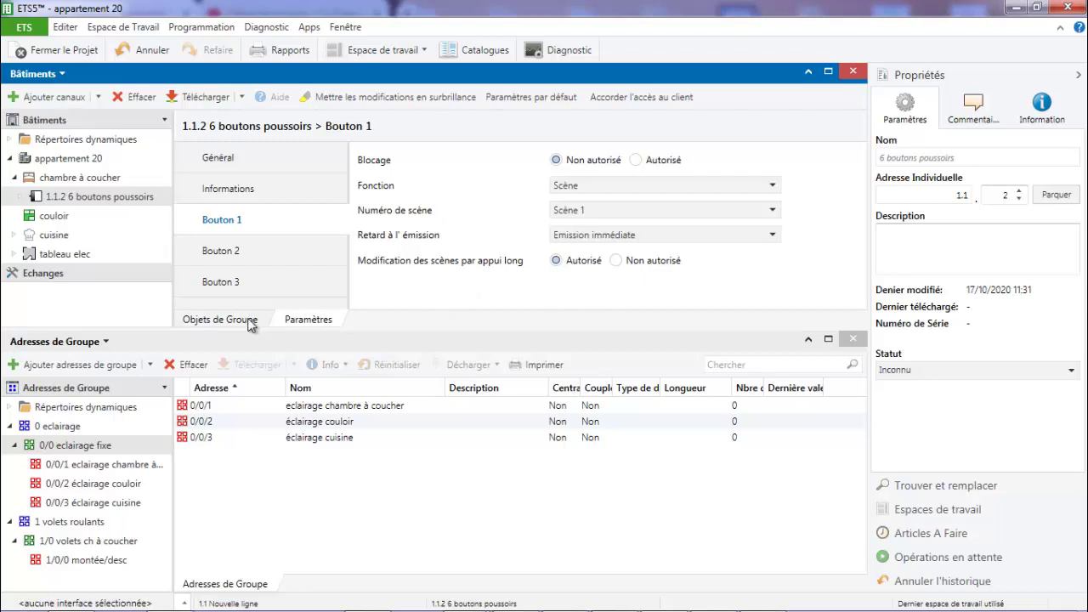
pyautogui.click(220, 320)
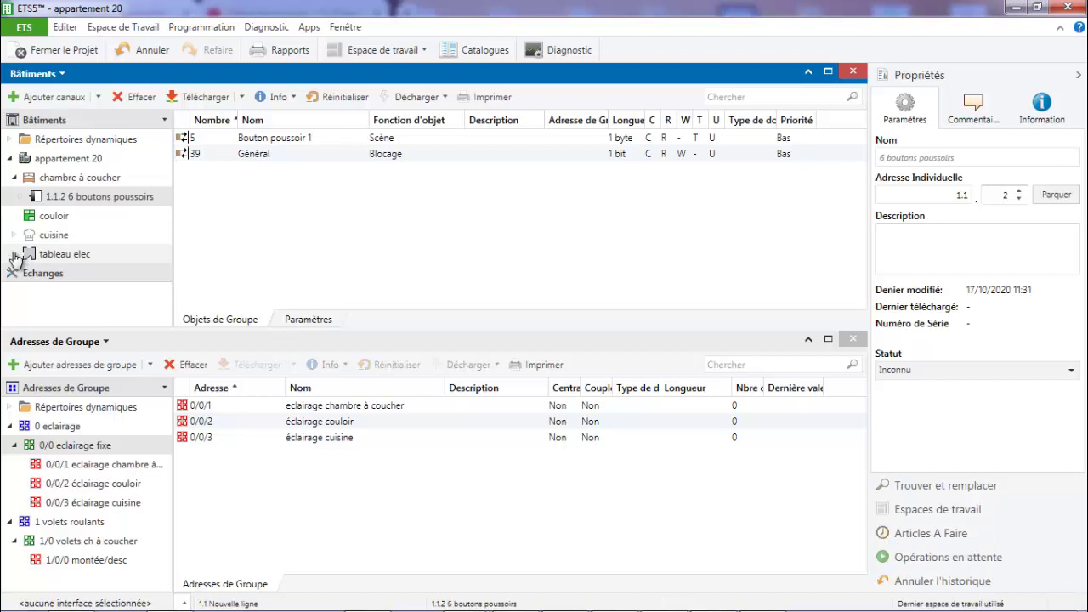
# Step: Set the state of Sortie 1 for scène 1 to OFF on the 4 sorties 16A éclairage chauffage device in tableau elec
pyautogui.click(15, 254)
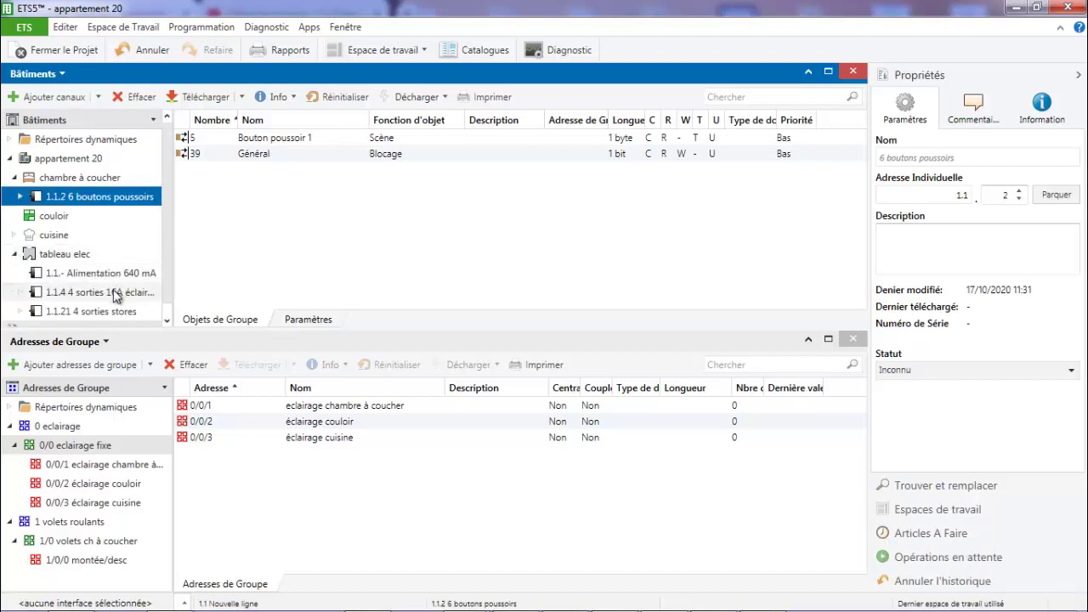
pyautogui.click(99, 295)
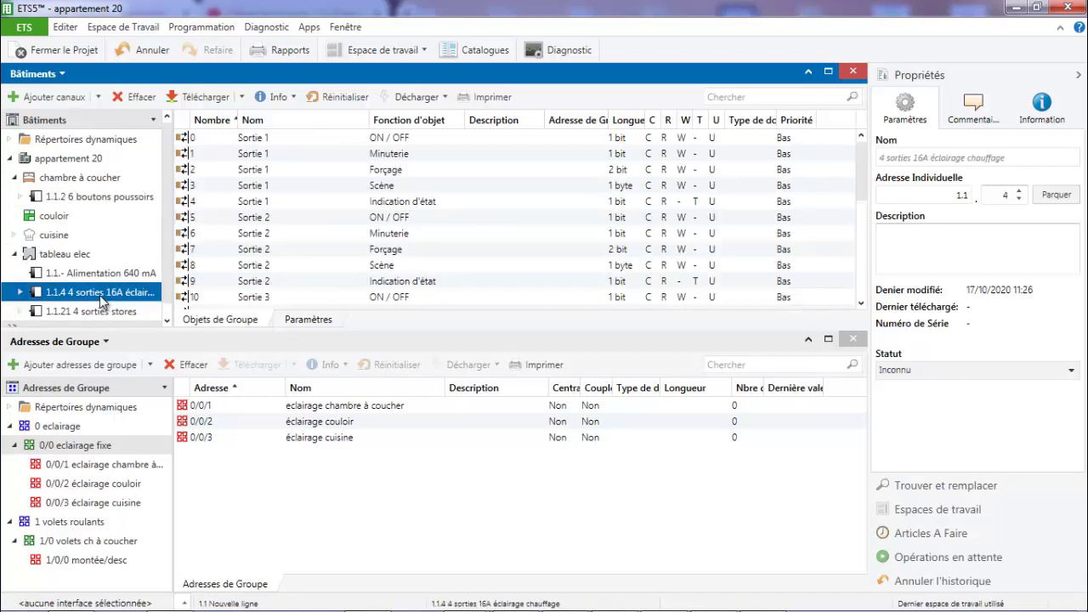
pyautogui.click(299, 324)
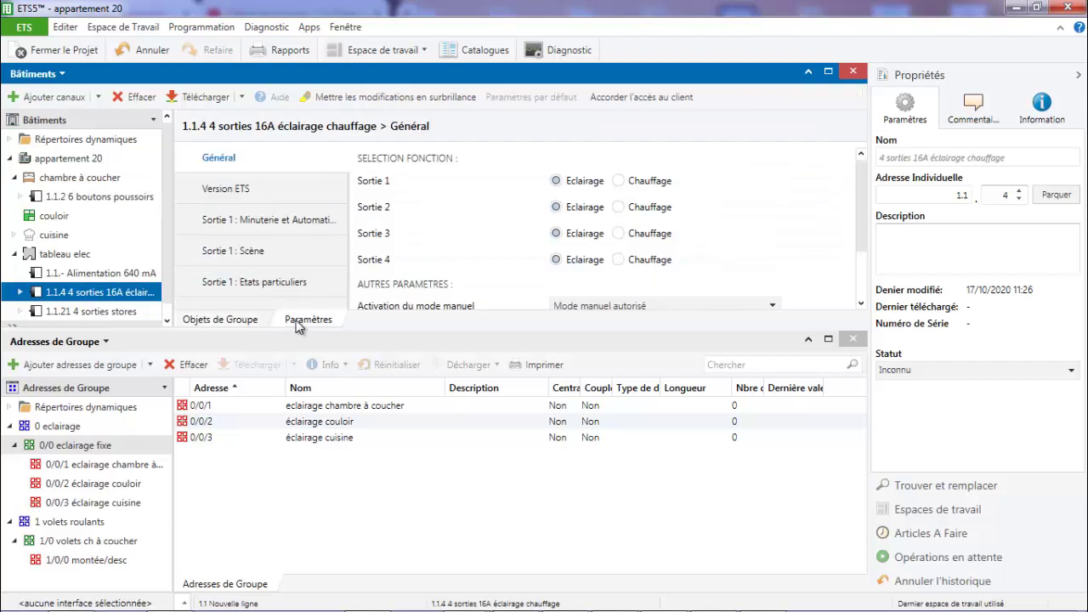
pyautogui.click(287, 250)
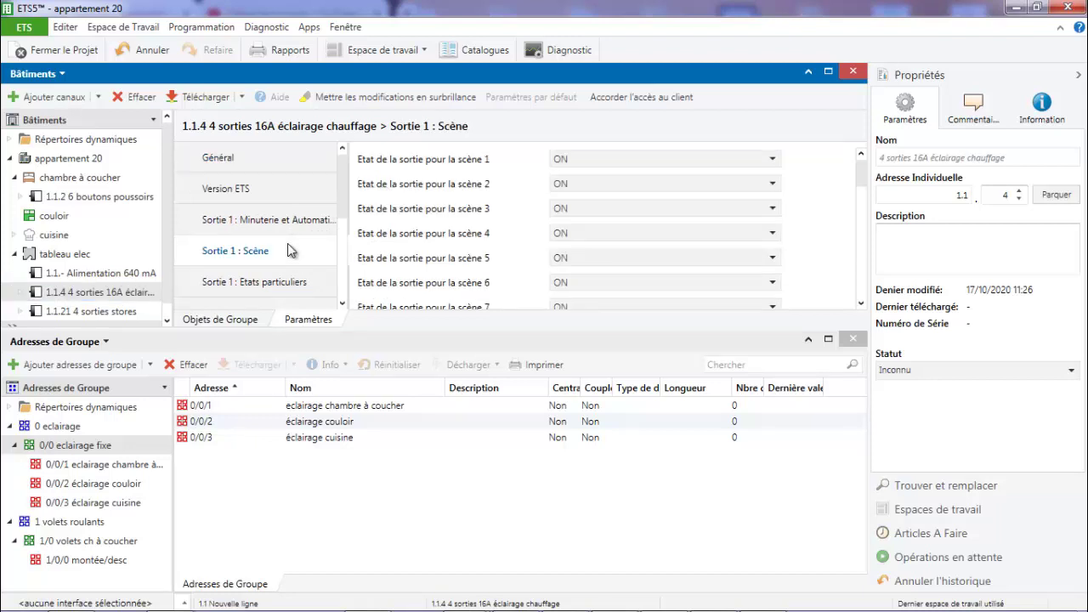
pyautogui.moveTo(344, 180); pyautogui.dragTo(344, 195)
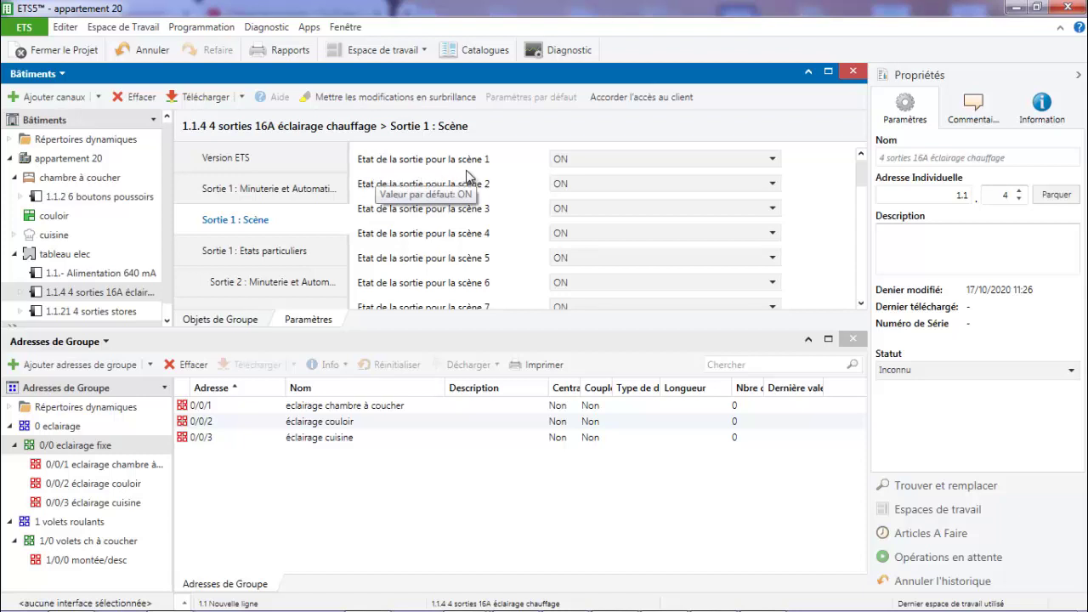
pyautogui.click(595, 163)
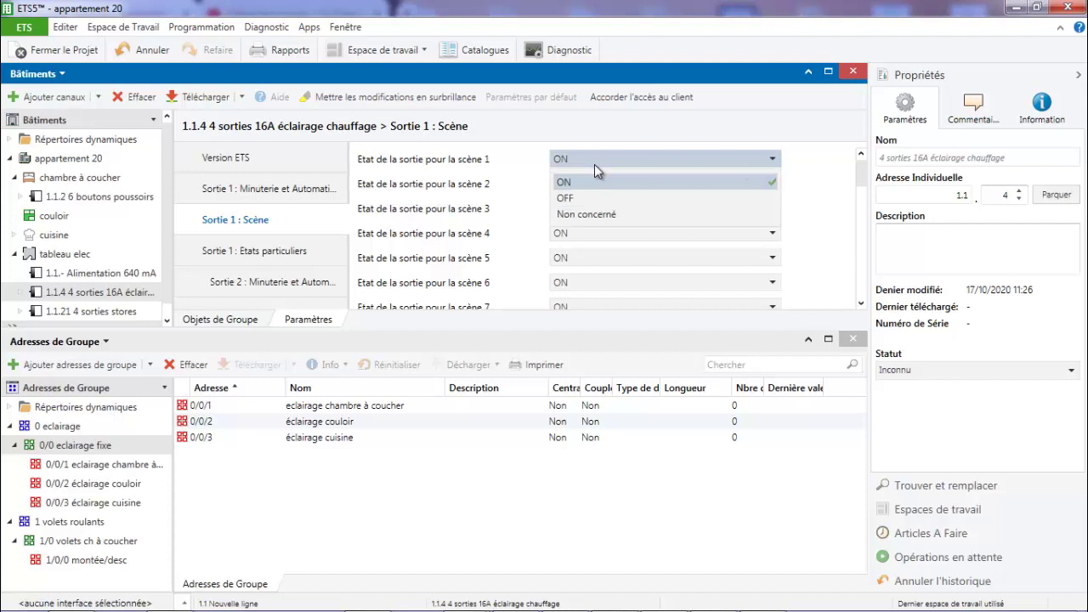
pyautogui.click(582, 197)
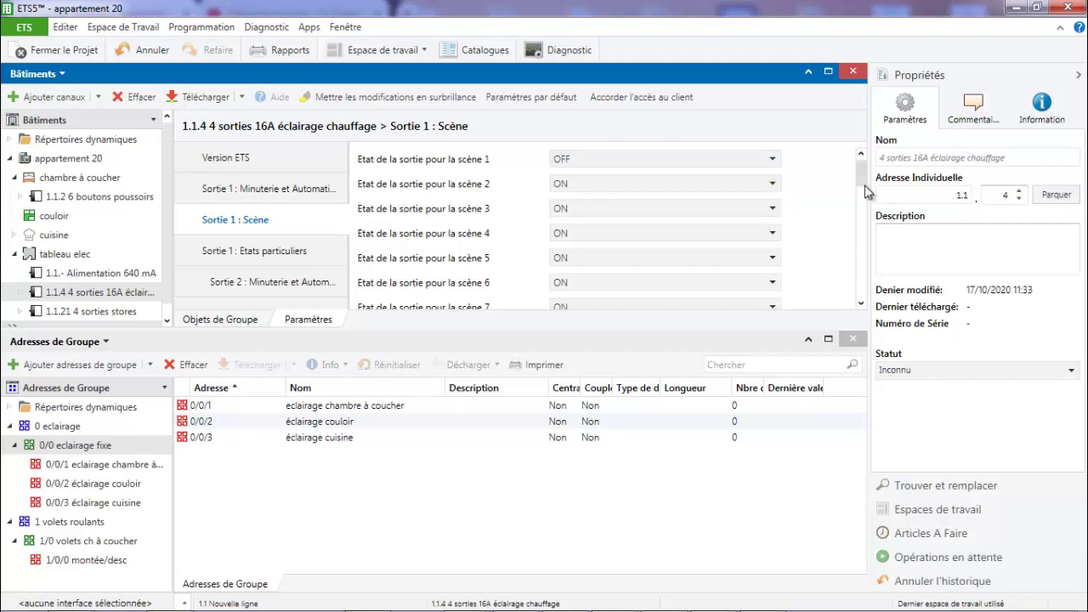
pyautogui.moveTo(862, 183)
pyautogui.mouseDown()
pyautogui.moveTo(861, 306)
pyautogui.moveTo(863, 166)
pyautogui.mouseUp()
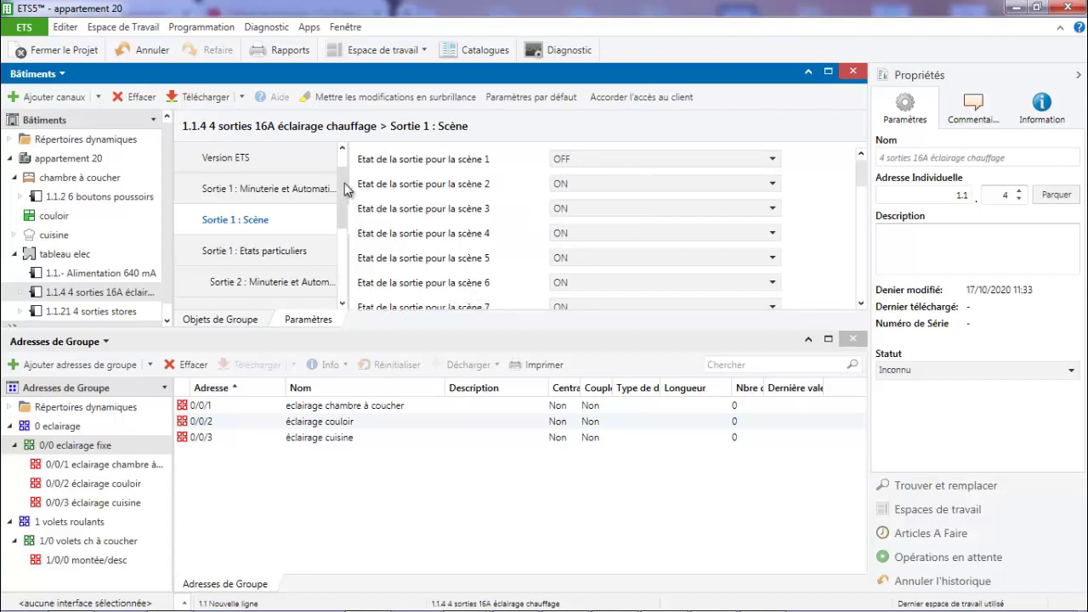
# Step: Set the state of Sortie 2 for scène 1 to OFF on the 4 sorties 16A éclairage chauffage device
pyautogui.moveTo(345, 183); pyautogui.dragTo(342, 214)
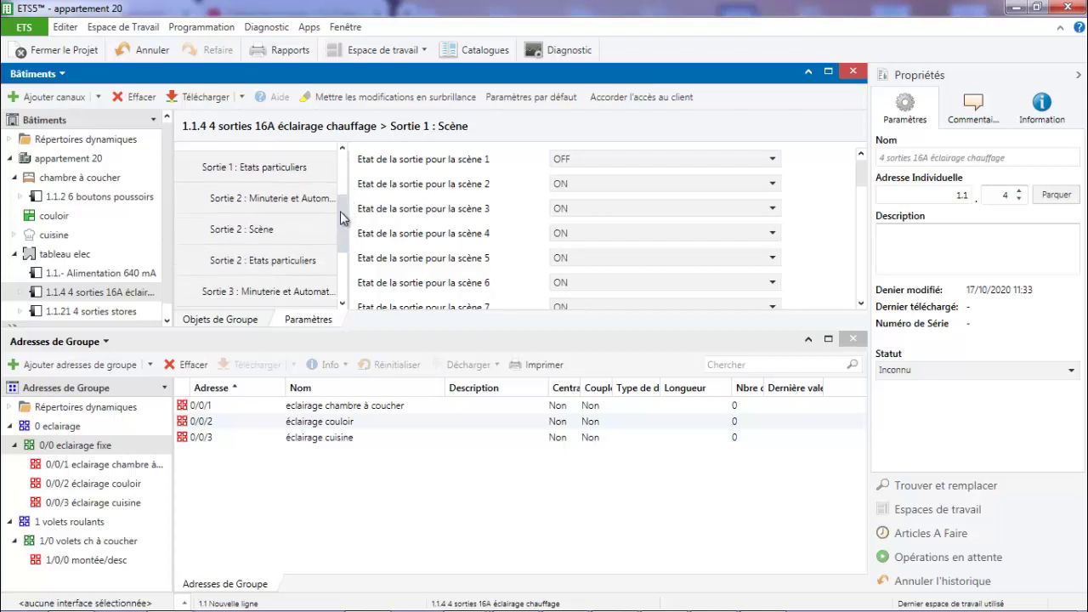
pyautogui.click(271, 230)
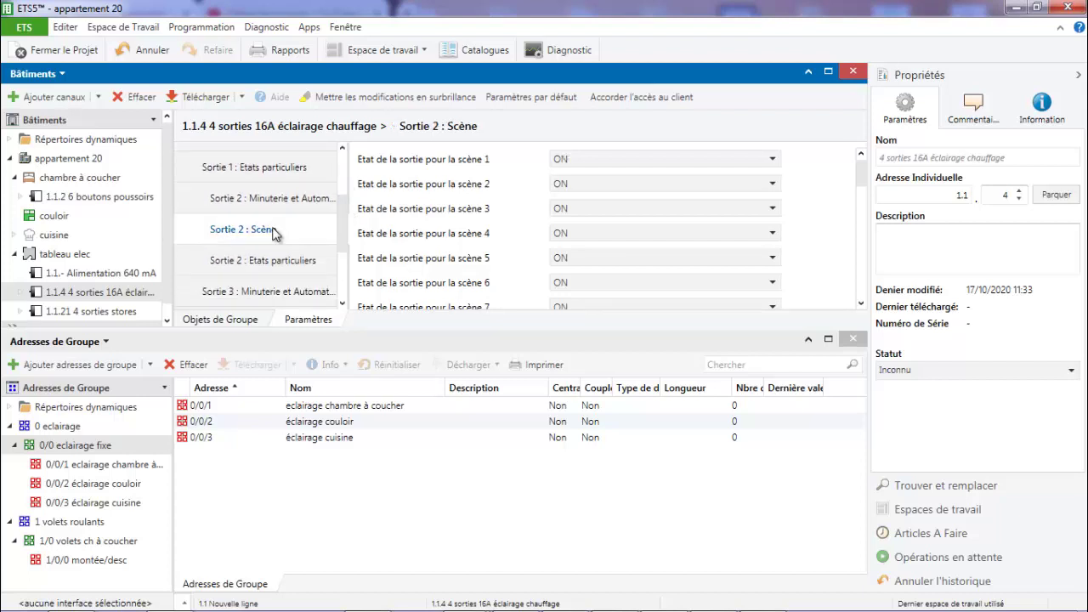
pyautogui.click(593, 161)
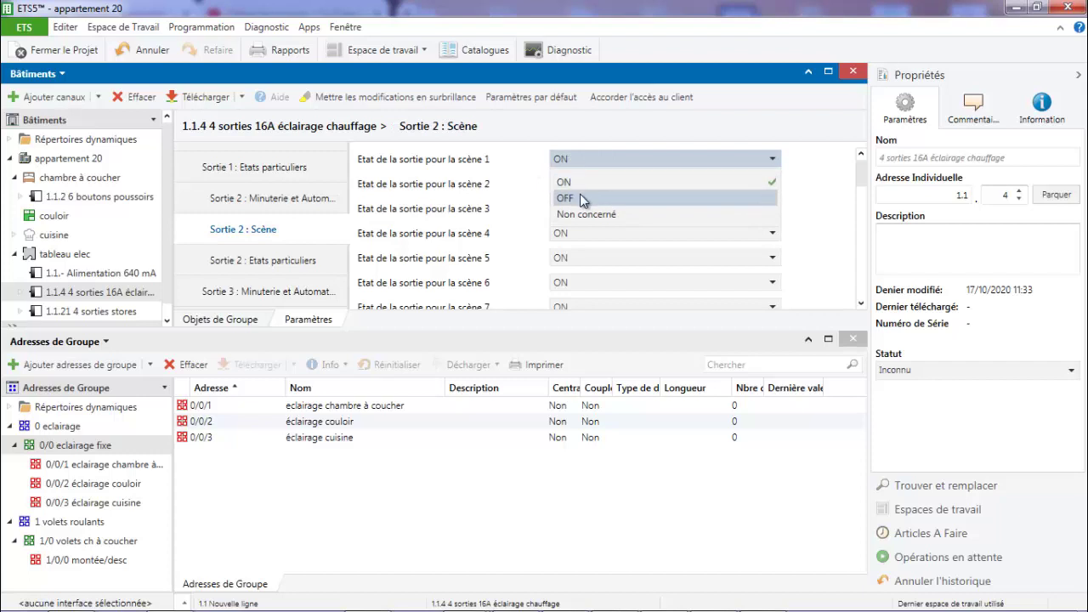
pyautogui.click(580, 196)
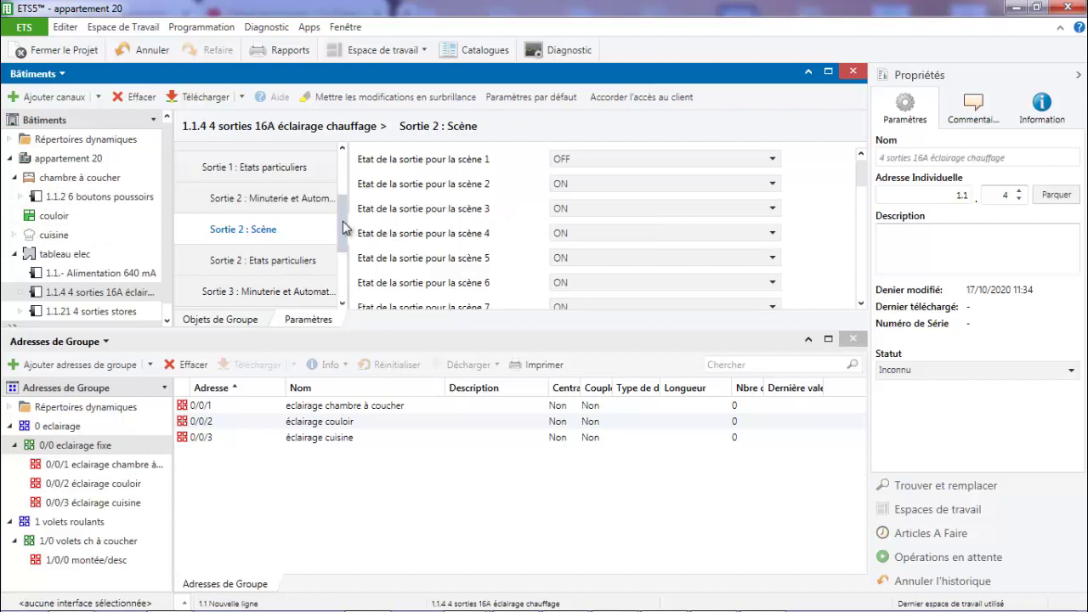
# Step: Set the state of Sortie 3 for scène 1 to OFF on the same lighting and heating output device
pyautogui.scroll(-3, 344, 228)
pyautogui.click(287, 246)
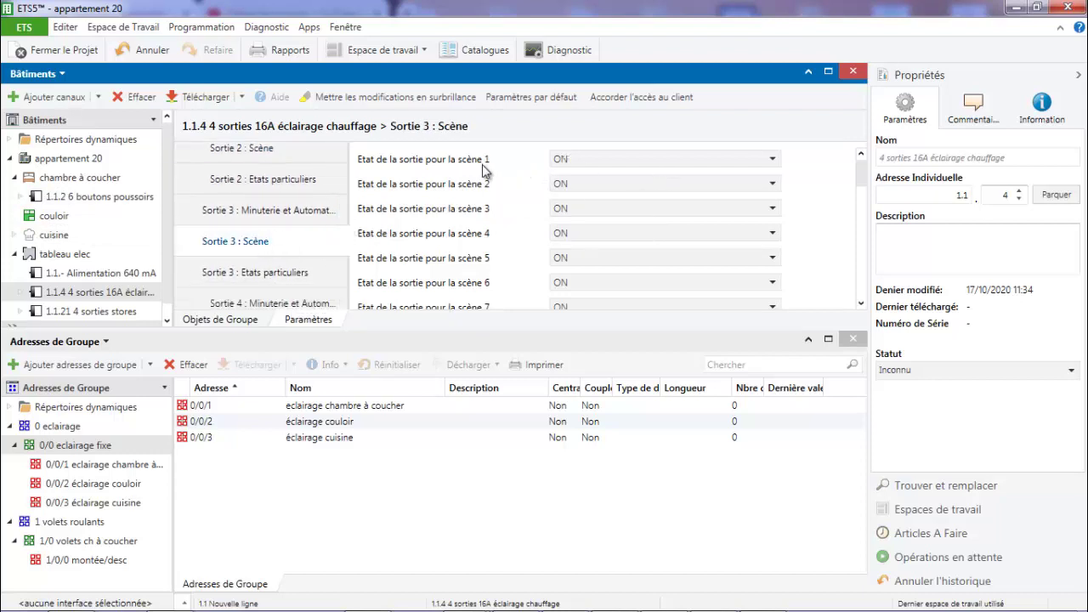
pyautogui.click(617, 161)
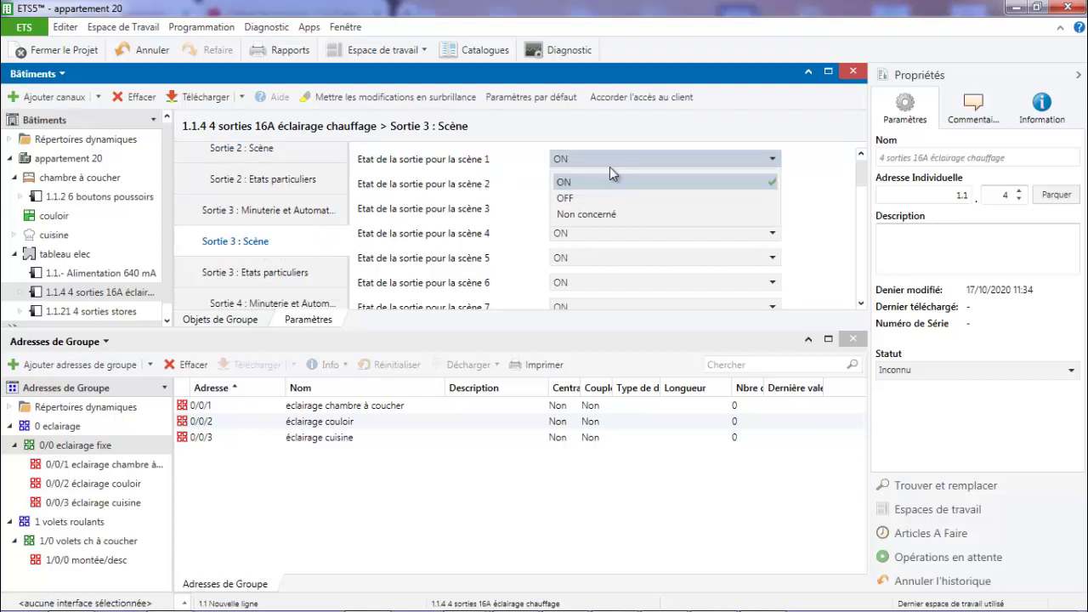
pyautogui.click(605, 195)
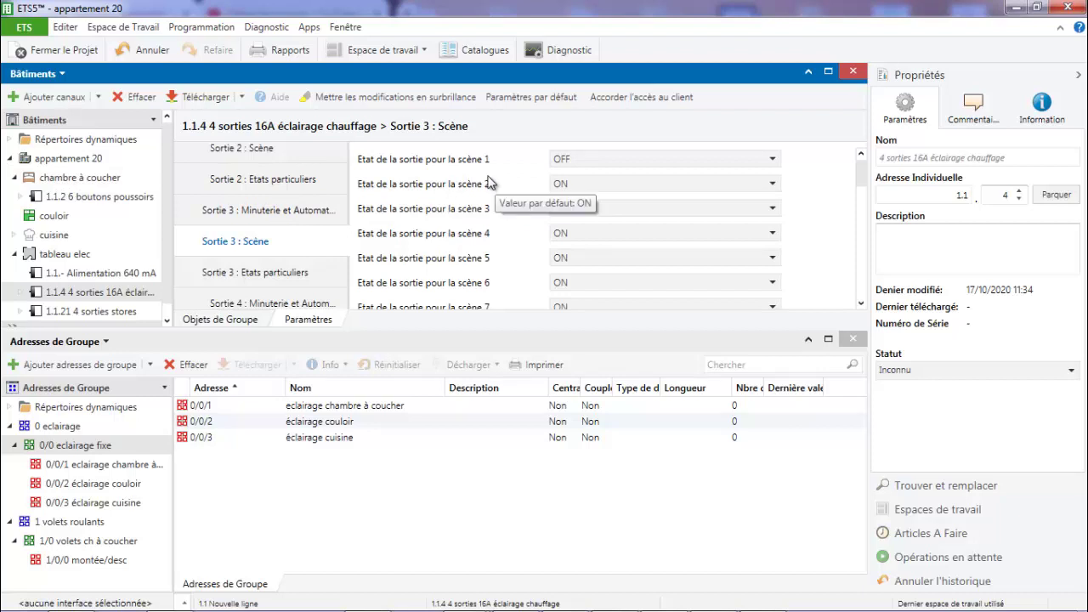
# Step: Examine the Scène group objects of Sortie 1, Sortie 2 and Sortie 3 on the 4 sorties 16A éclairage chauffage device
pyautogui.click(228, 320)
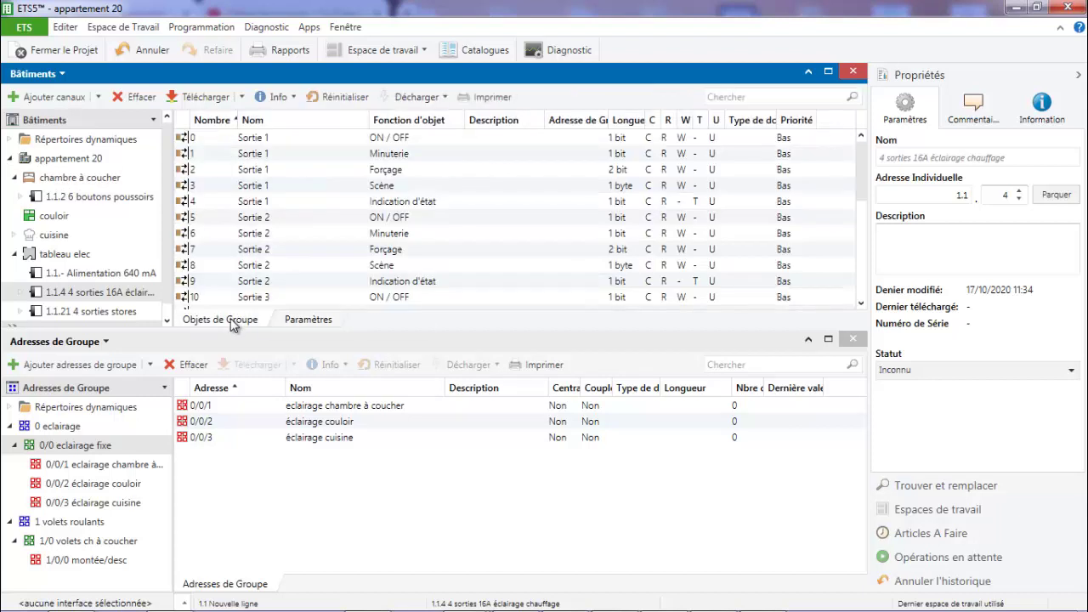
pyautogui.click(289, 138)
pyautogui.click(356, 187)
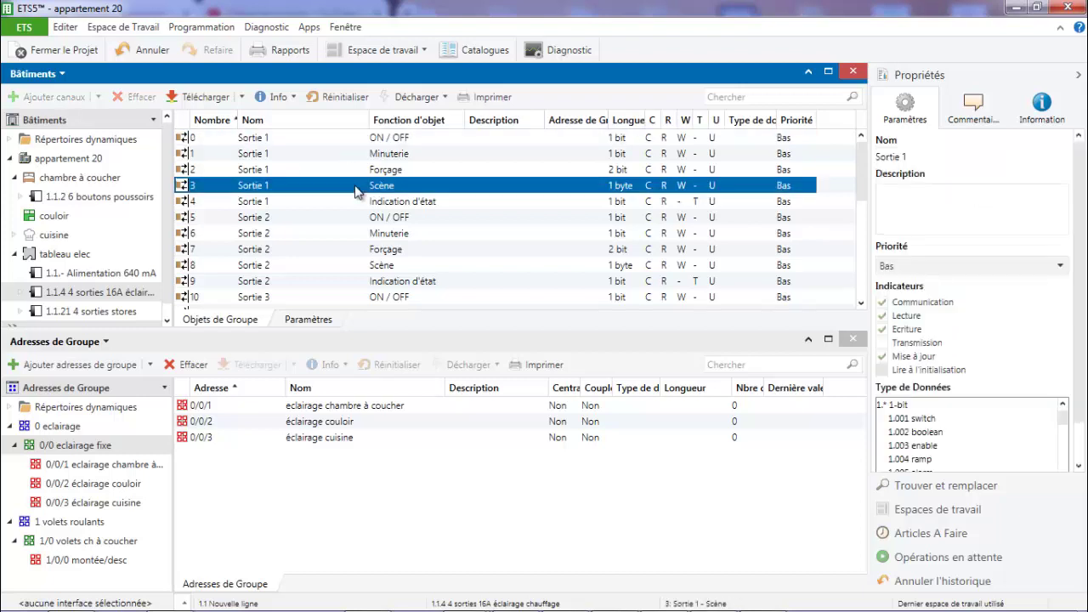
pyautogui.click(311, 304)
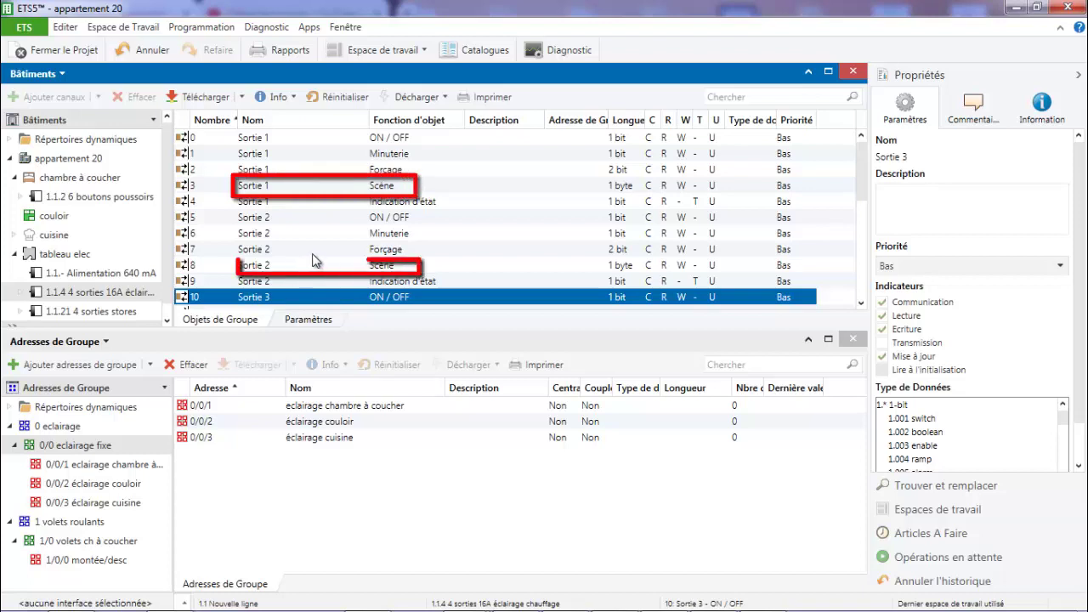
pyautogui.click(318, 269)
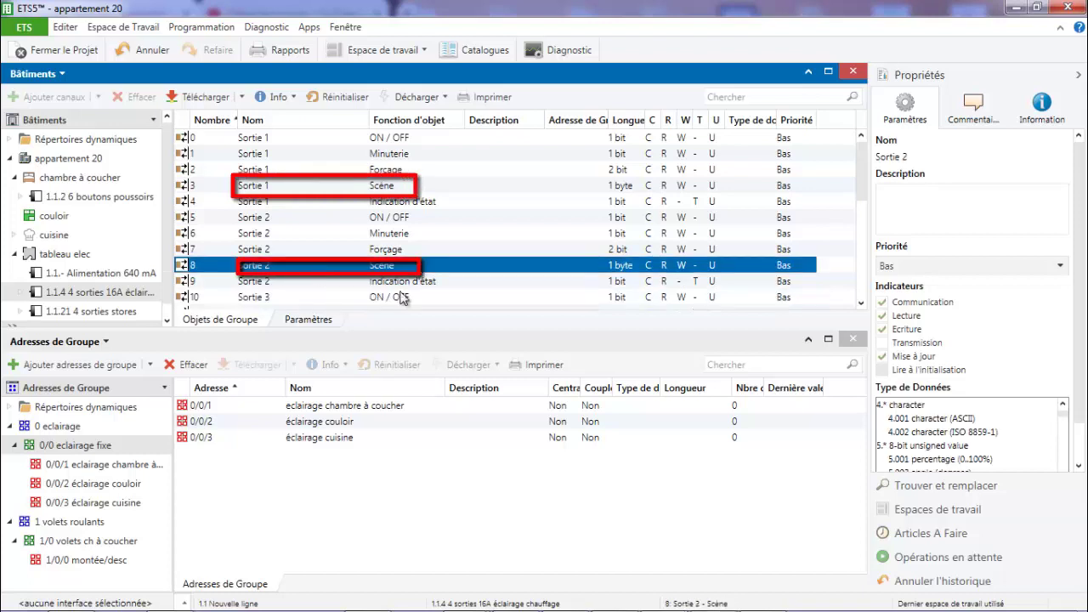
pyautogui.click(861, 305)
pyautogui.scroll(-3, 391, 293)
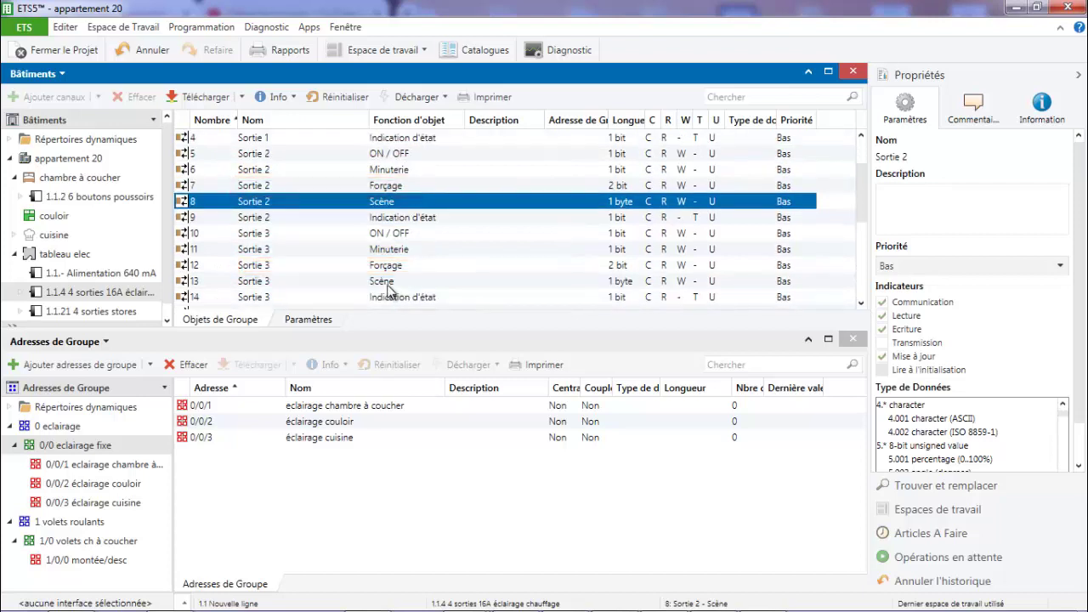
pyautogui.click(384, 283)
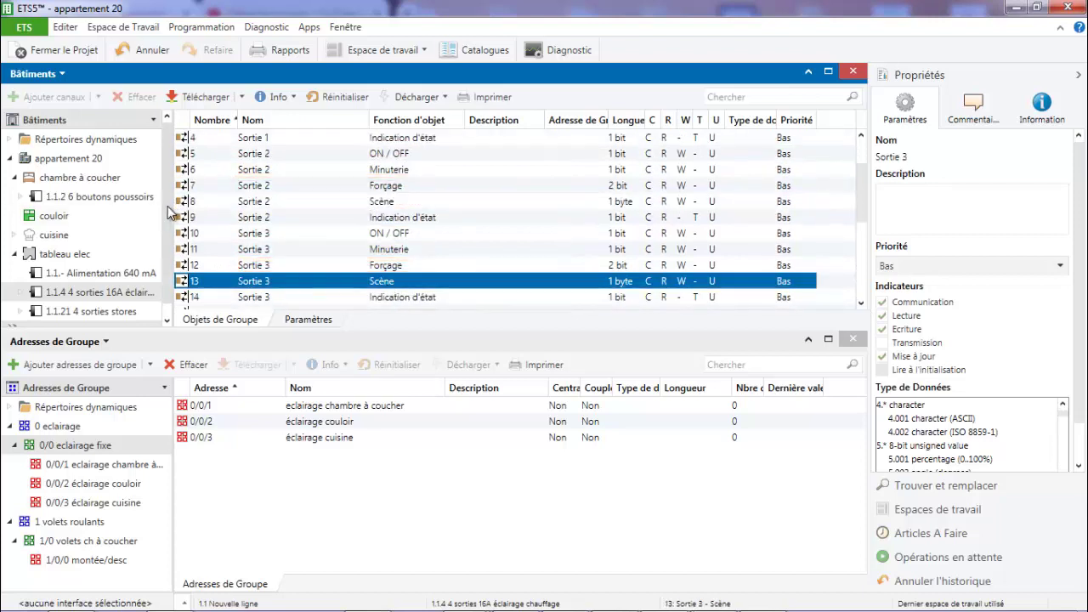
# Step: Set the total shutter raising time of Sortie 1 to 20 s on the 4 sorties volets 230V~ device in tableau elec
pyautogui.scroll(-1, 170, 223)
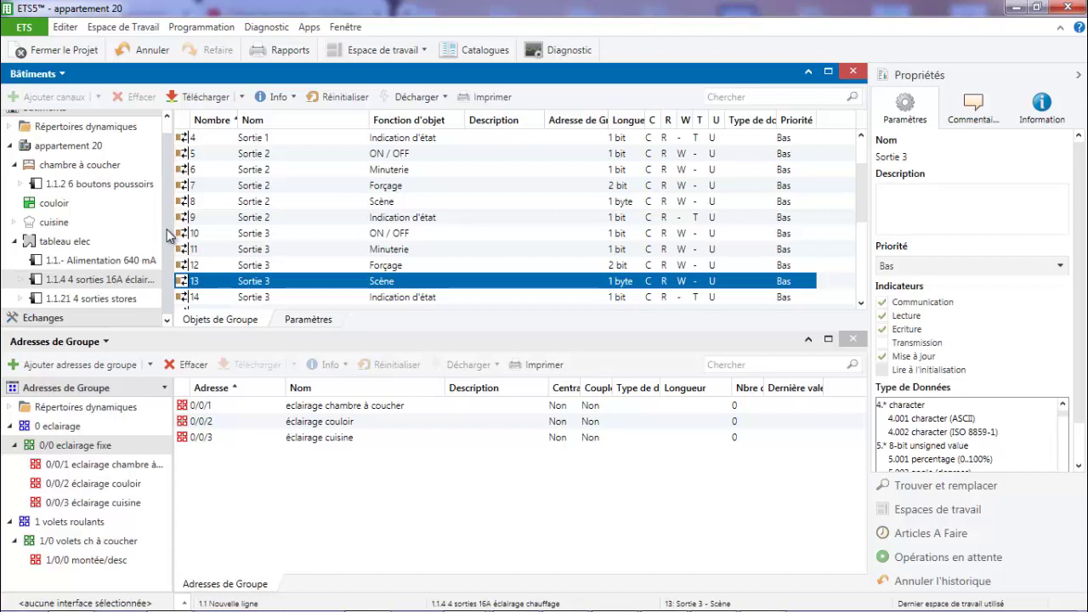
pyautogui.click(103, 298)
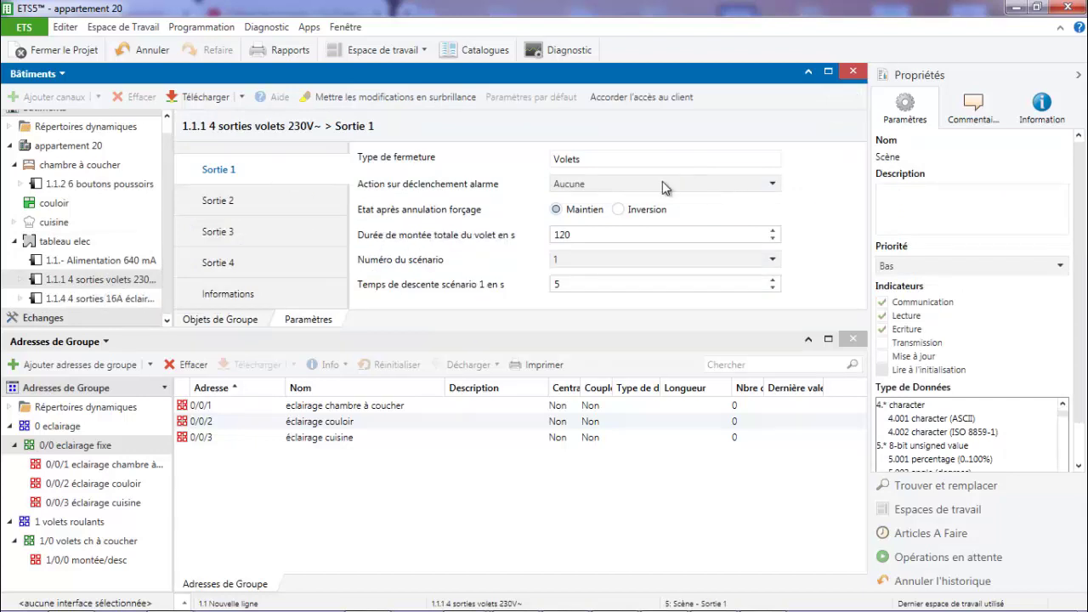
pyautogui.click(614, 186)
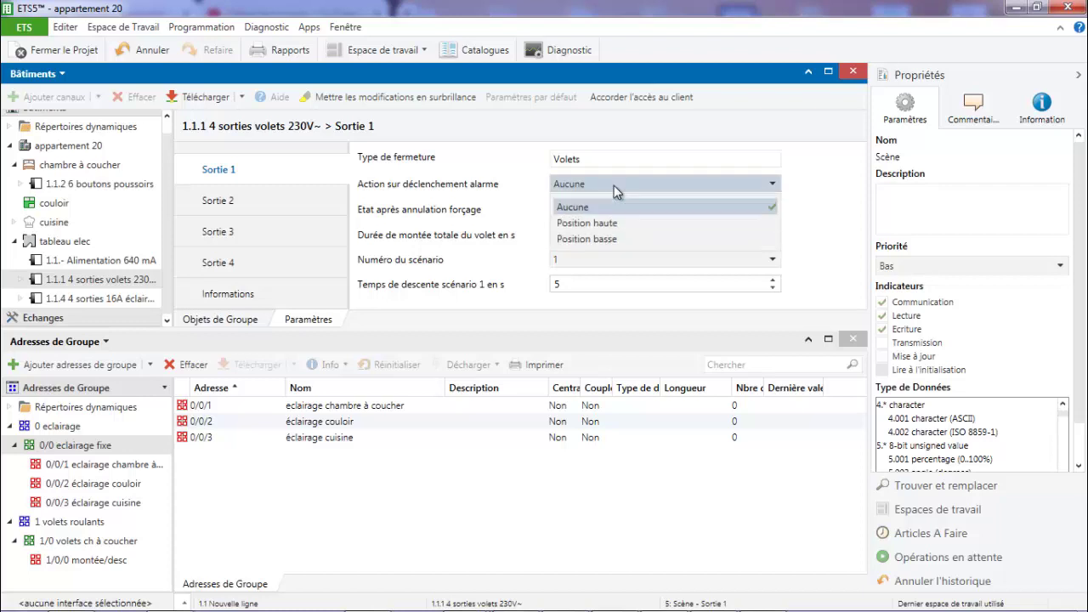
pyautogui.click(803, 213)
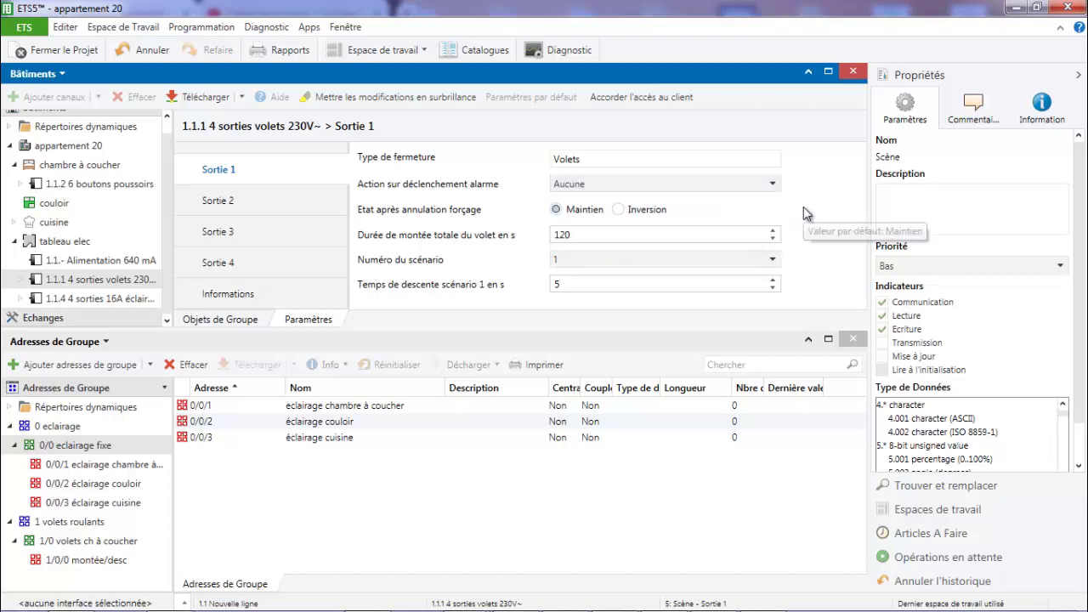
pyautogui.click(574, 237)
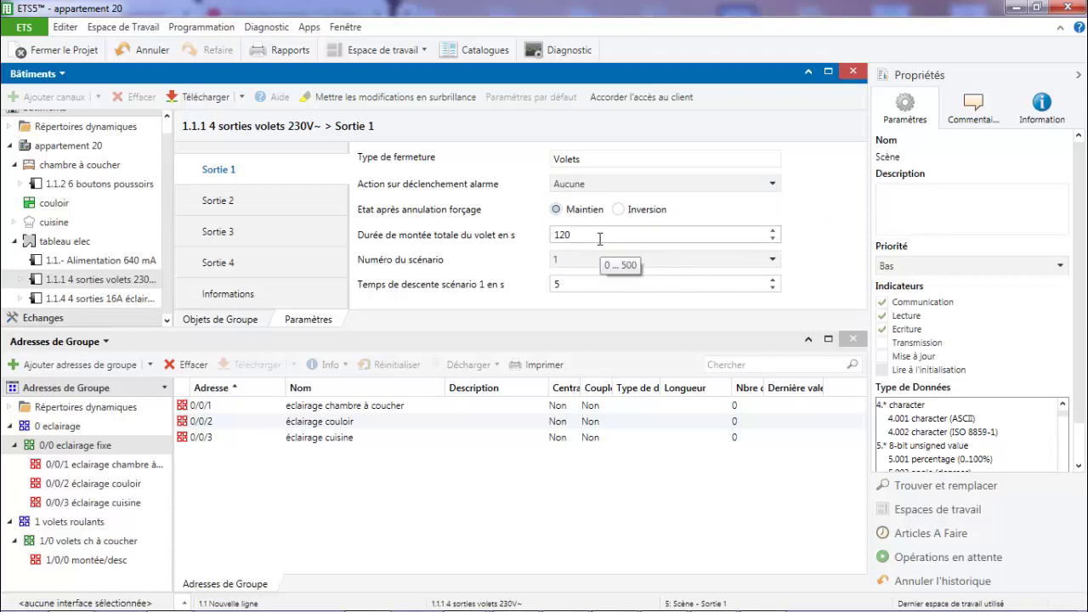
pyautogui.doubleClick(599, 238)
pyautogui.write('2')
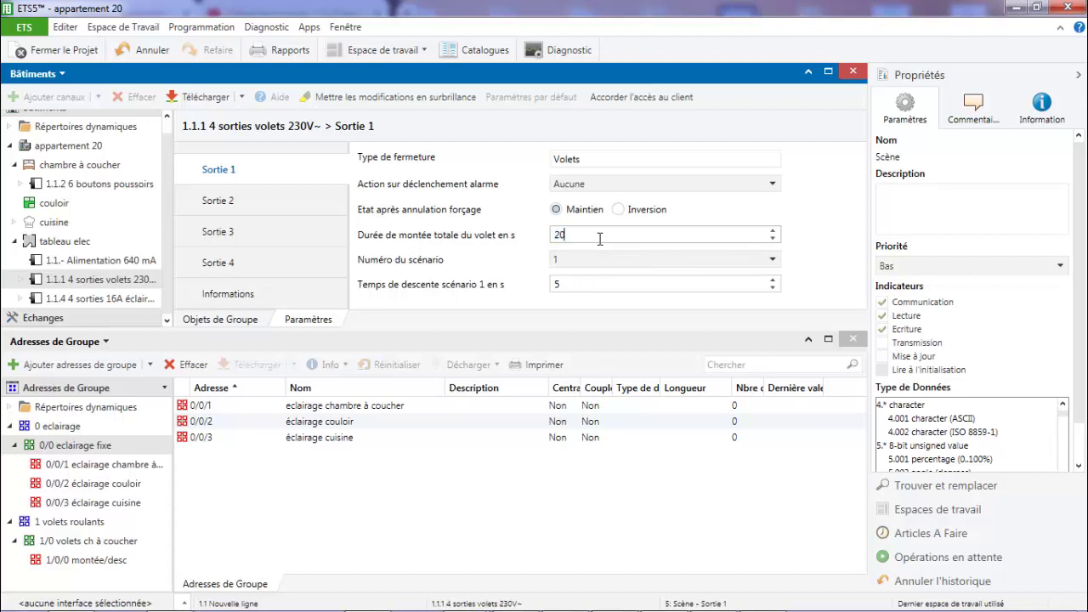
# Step: Examine the settings for scenarios 2 and 3 of shutter Sortie 1, and return the scenario number to 1
pyautogui.click(716, 261)
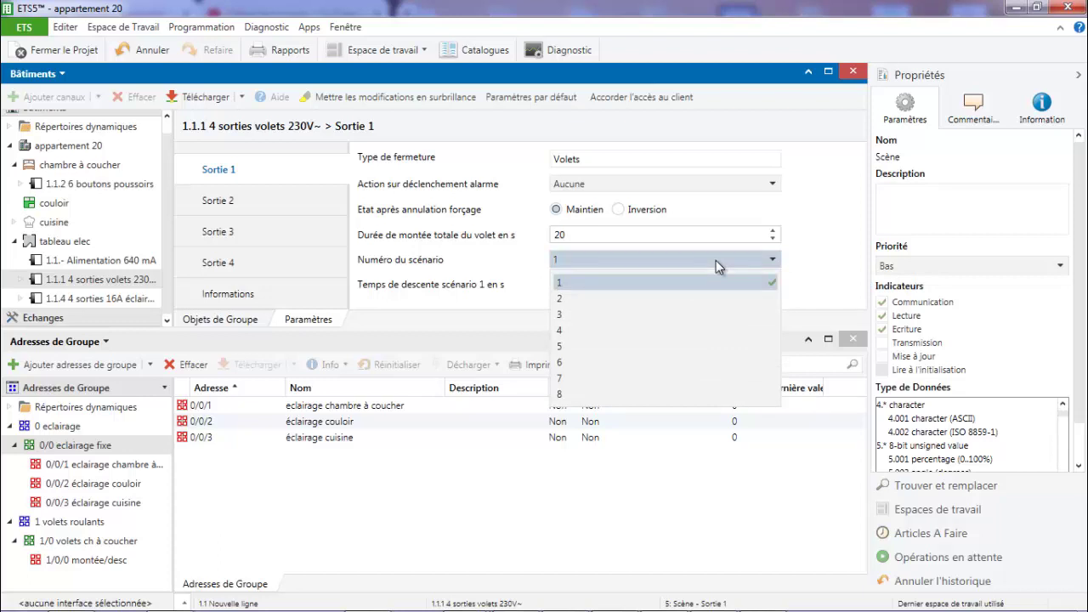
pyautogui.click(668, 284)
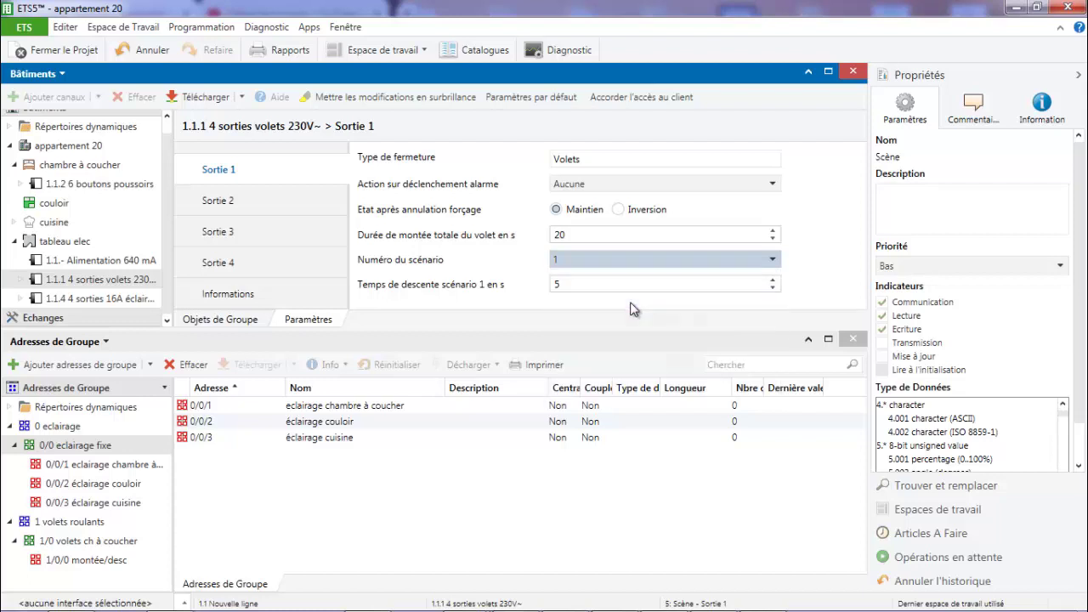
pyautogui.press('Down')
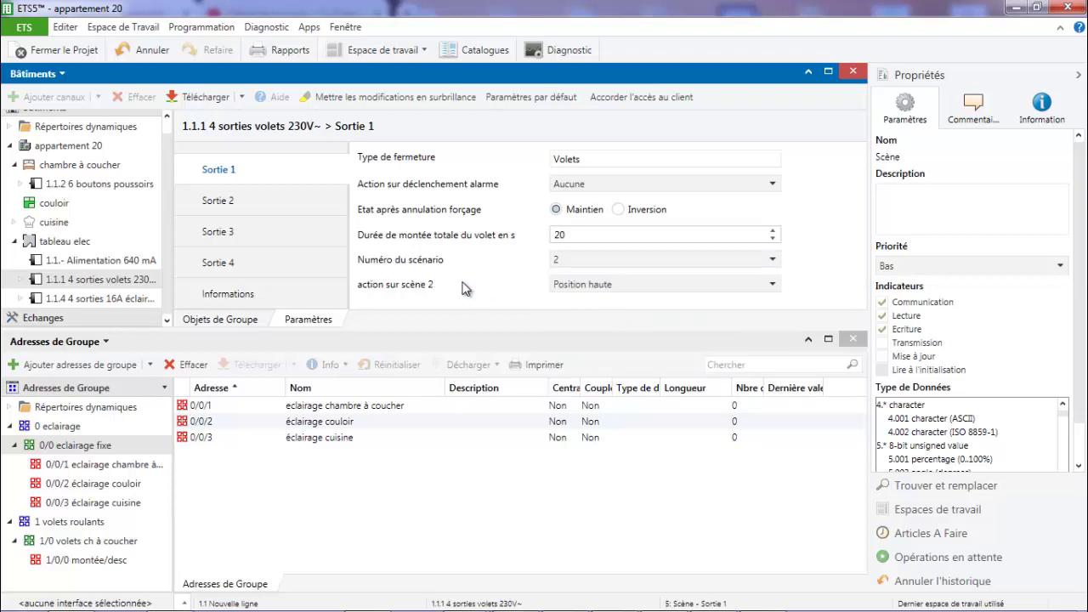
pyautogui.click(553, 261)
pyautogui.click(572, 310)
pyautogui.click(580, 260)
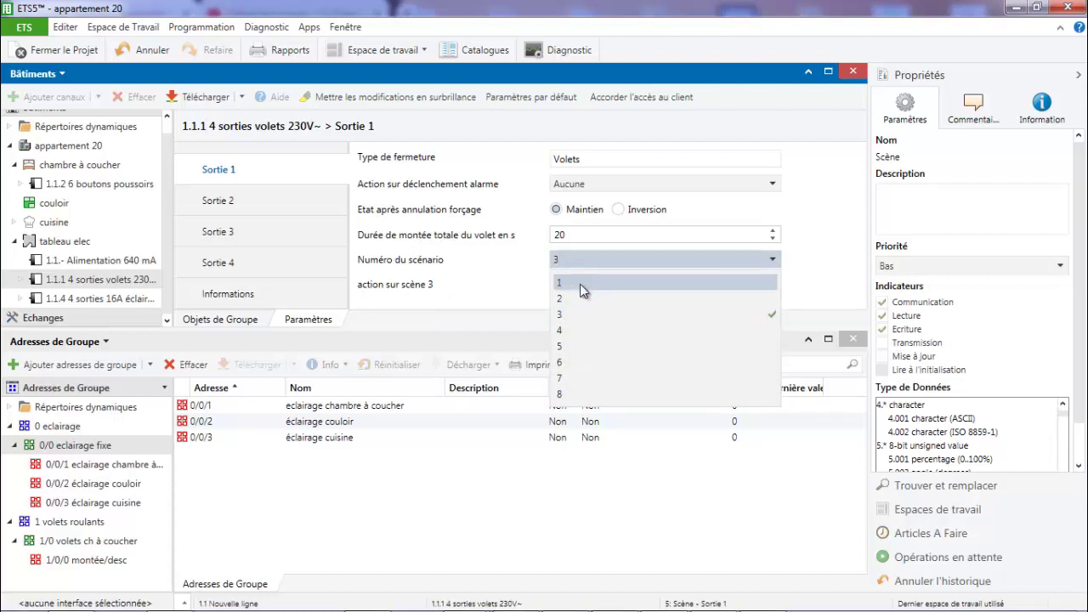
pyautogui.click(582, 289)
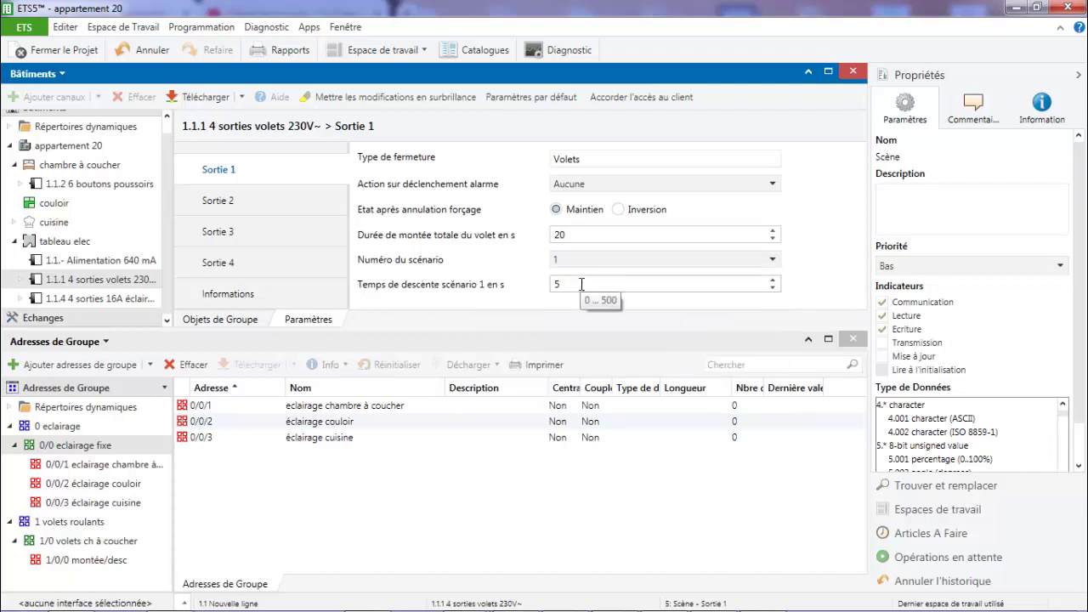
# Step: Set the scenario 1 lowering time of shutter Sortie 1 to 2 s
pyautogui.doubleClick(598, 284)
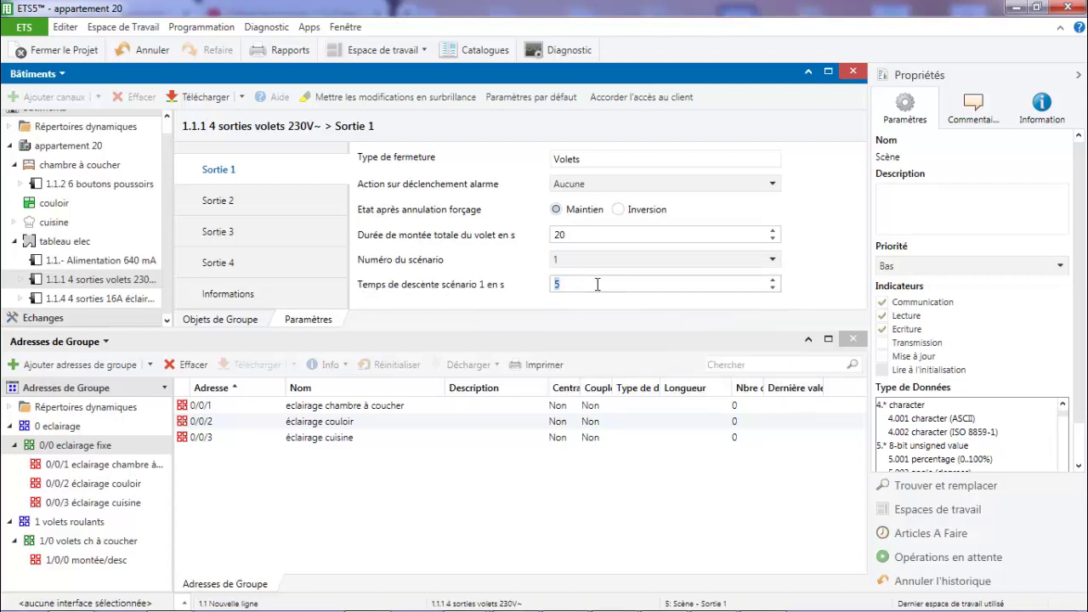
pyautogui.click(775, 287)
pyautogui.click(775, 288)
pyautogui.click(775, 287)
# Step: Check the action options for scenario 2 of shutter Sortie 1, and go back to the scenario 1 lowering time
pyautogui.click(742, 267)
pyautogui.click(672, 299)
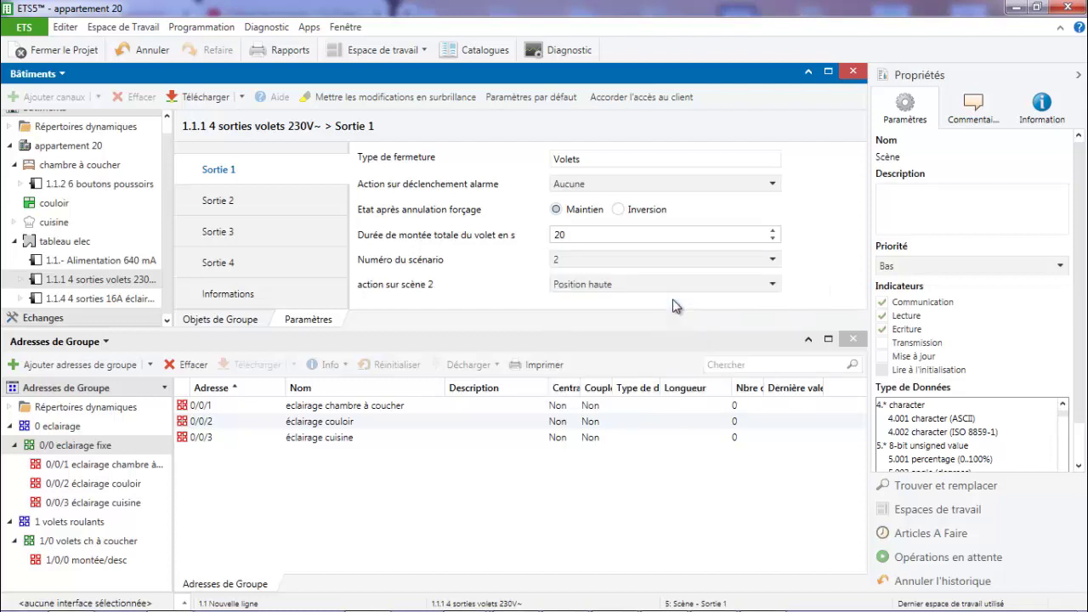
pyautogui.click(659, 289)
pyautogui.click(659, 289)
pyautogui.click(670, 258)
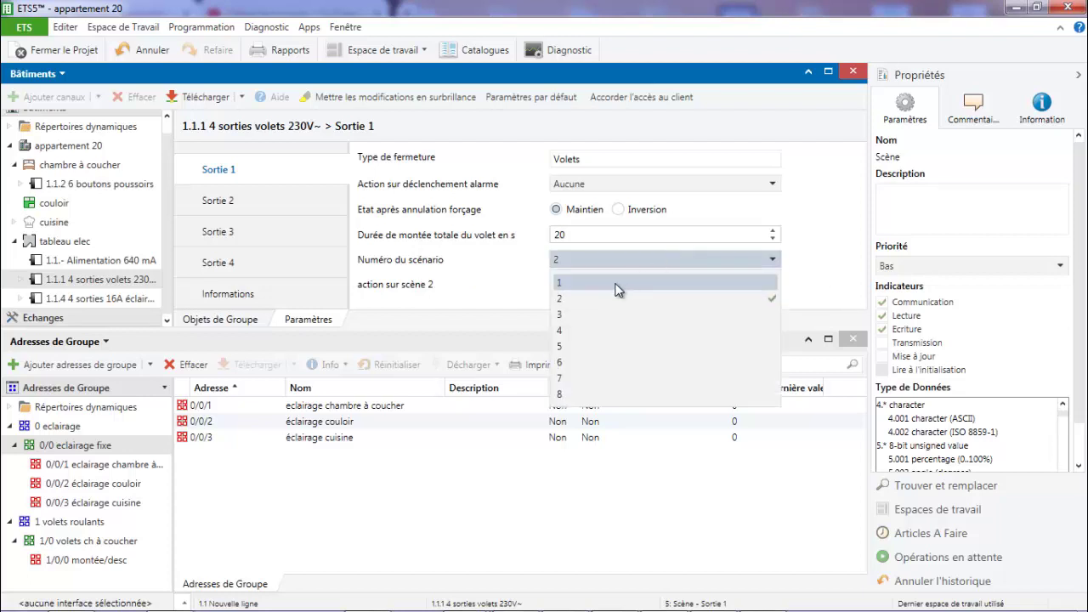
pyautogui.click(619, 277)
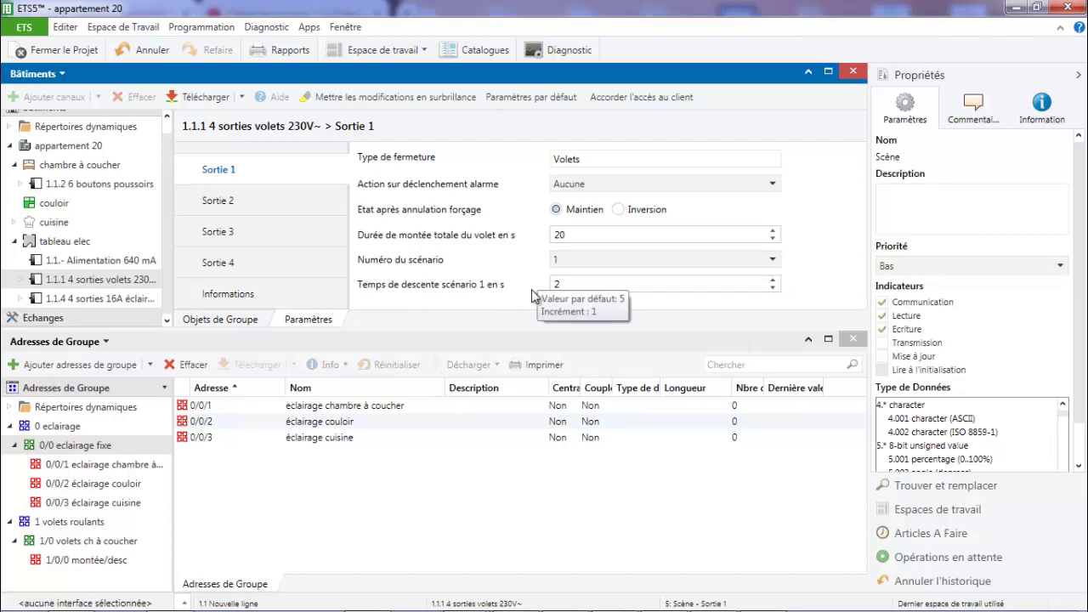
pyautogui.click(601, 284)
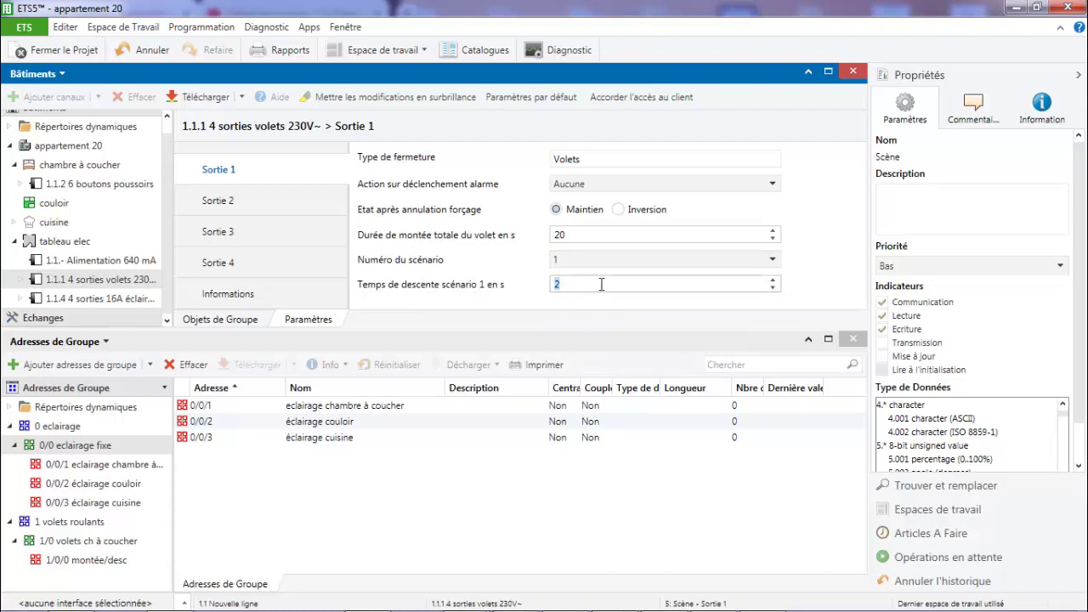
# Step: Link group addresses 0/0/1, 0/0/2 and 0/0/3 to the Bouton poussoir 1 Scène object of the 6 boutons poussoirs device
pyautogui.click(99, 184)
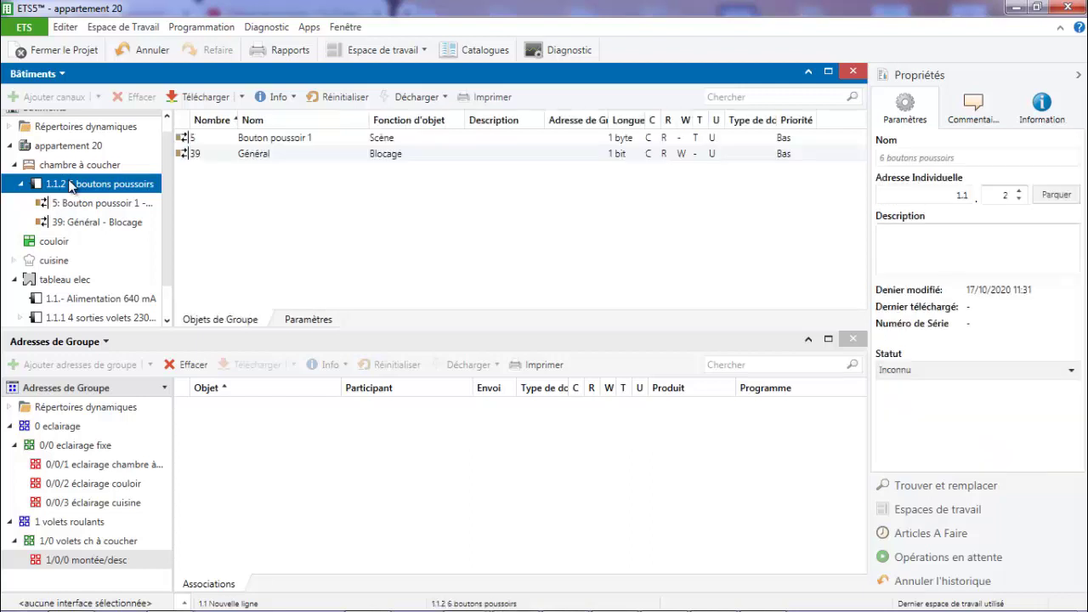
pyautogui.click(292, 139)
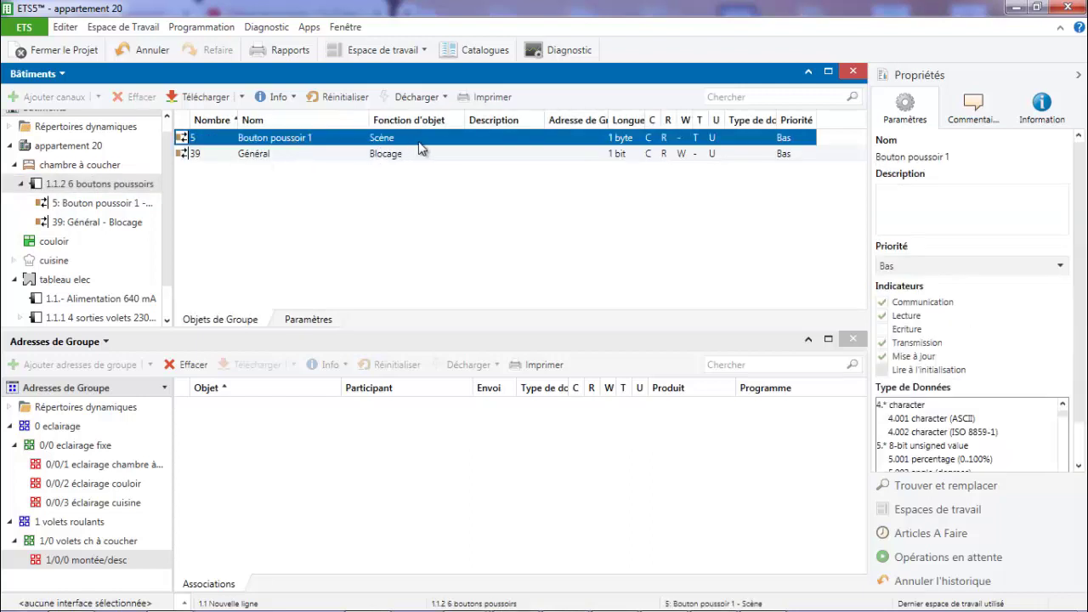
pyautogui.click(106, 468)
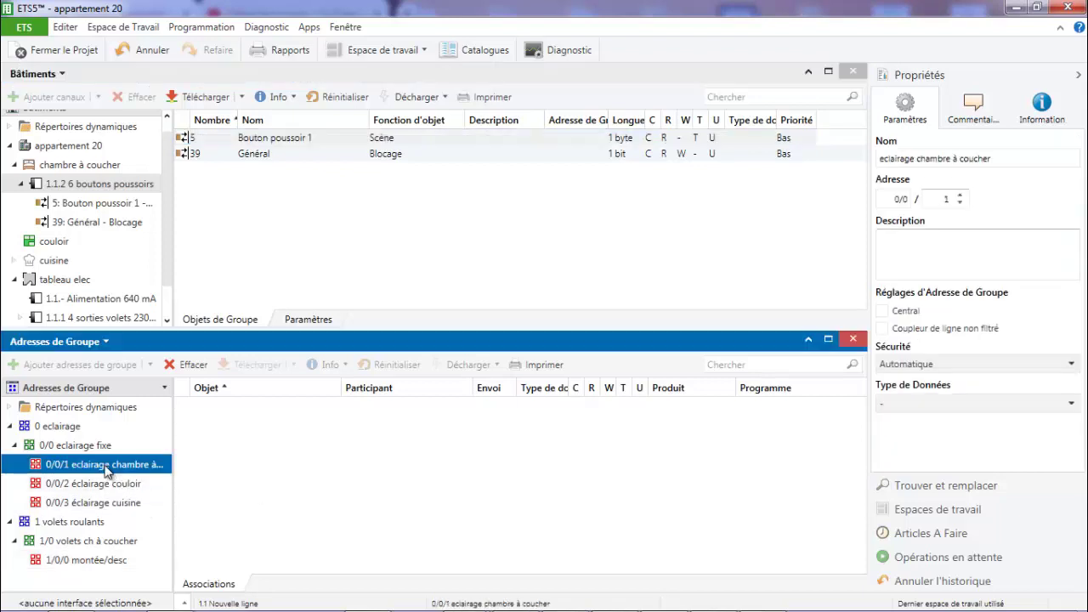
pyautogui.moveTo(106, 470); pyautogui.dragTo(453, 145)
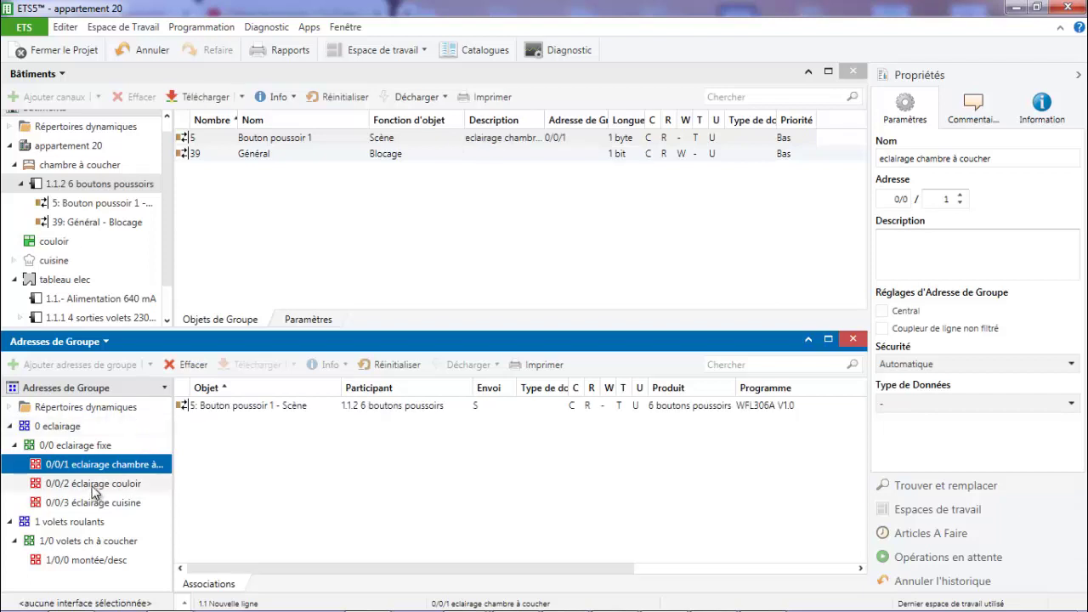
pyautogui.moveTo(95, 466); pyautogui.dragTo(526, 143)
pyautogui.moveTo(109, 504); pyautogui.dragTo(653, 120)
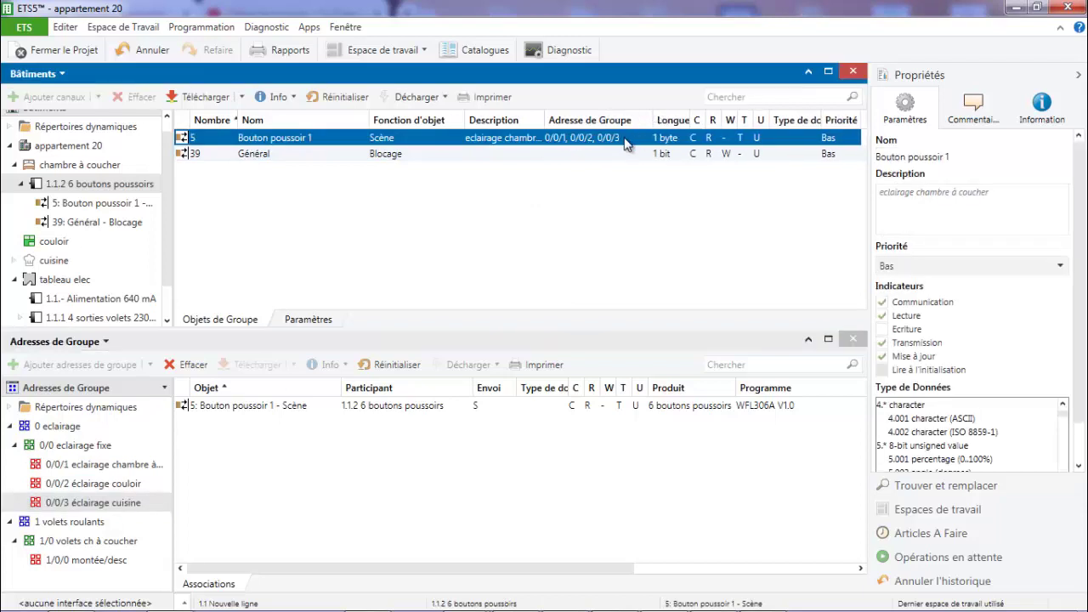
# Step: Link group address 1/0/0 montée/desc to the Bouton poussoir 1 Scène object of the 6 boutons poussoirs device
pyautogui.click(90, 560)
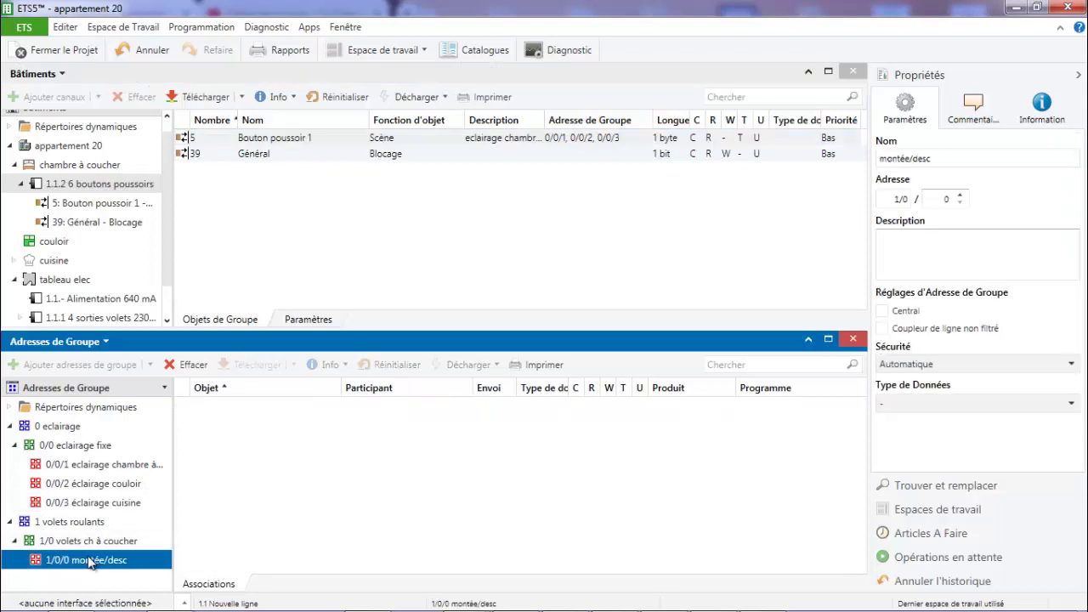
pyautogui.moveTo(90, 562); pyautogui.dragTo(623, 136)
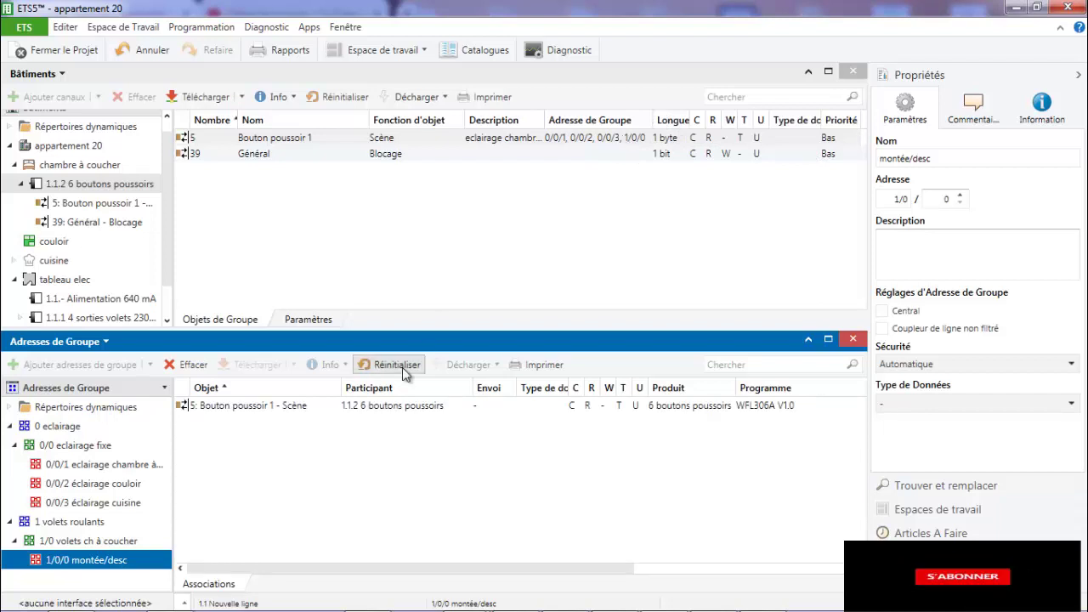
# Step: Link group addresses 0/0/1, 0/0/2 and 0/0/3 to the Scène objects of Sortie 1, 2 and 3 respectively on device 1.1.4
pyautogui.click(164, 243)
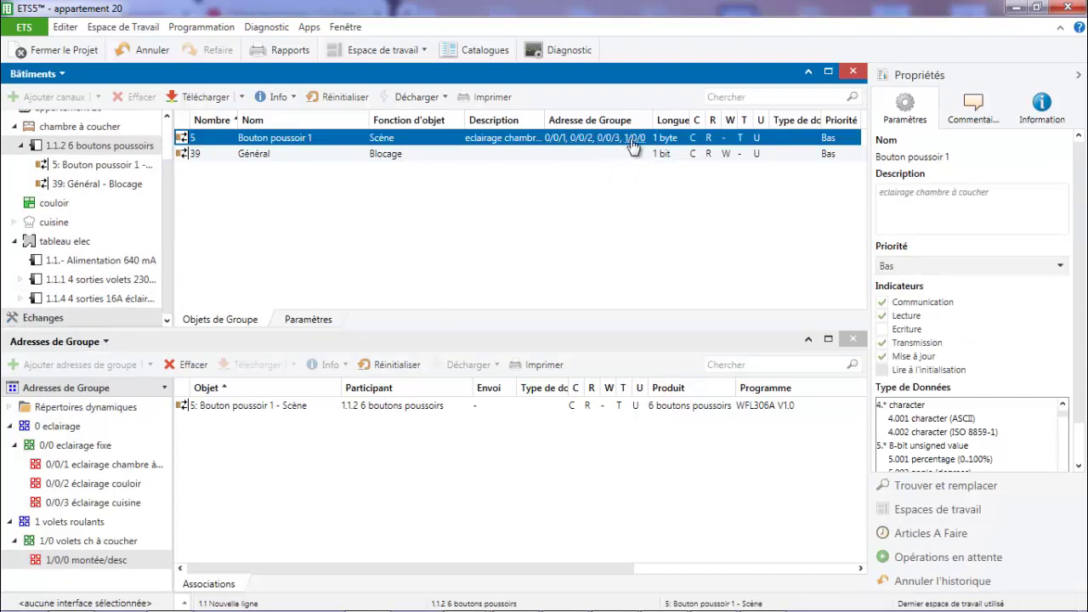
pyautogui.click(91, 284)
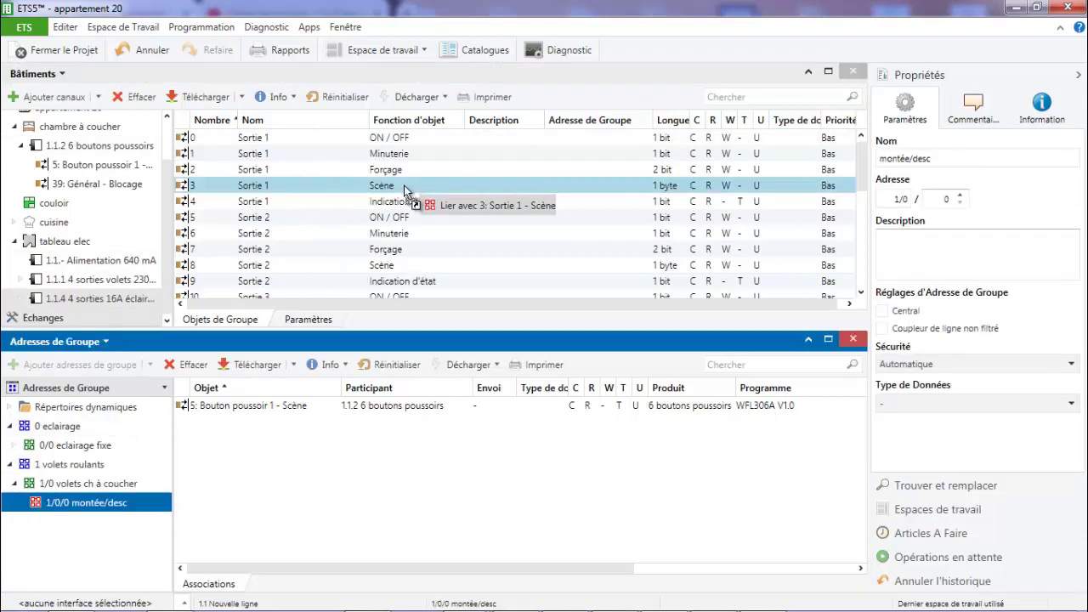
pyautogui.moveTo(403, 187); pyautogui.dragTo(404, 185)
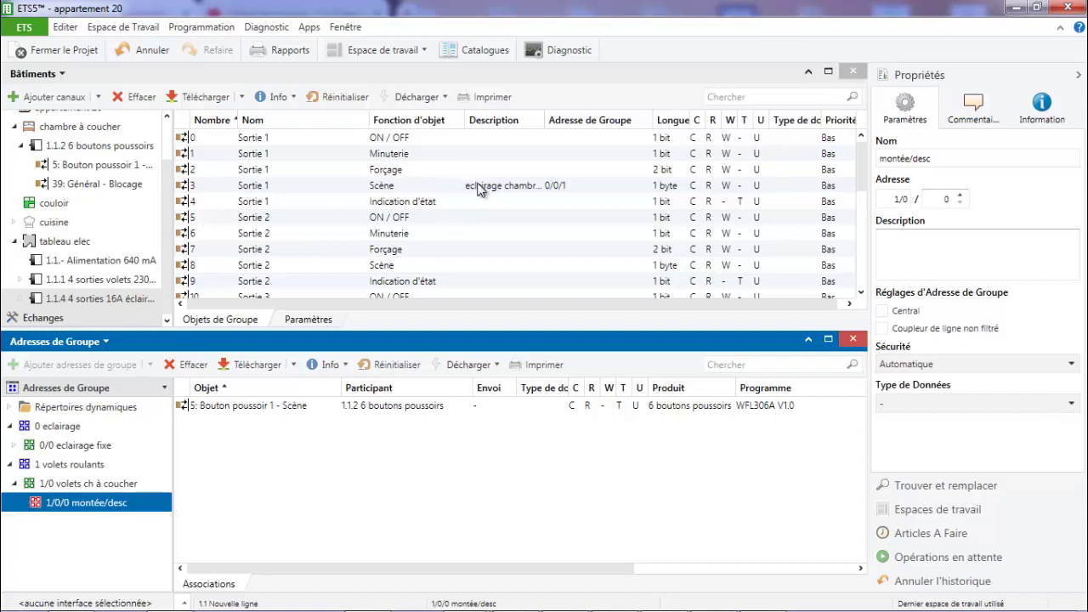
pyautogui.click(13, 446)
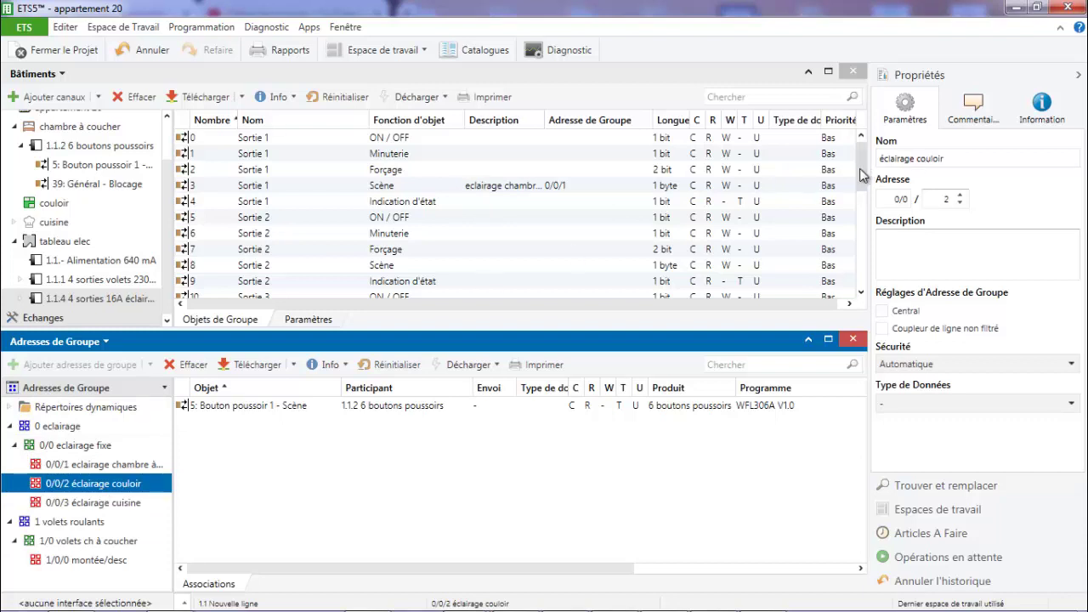
pyautogui.moveTo(859, 169); pyautogui.dragTo(860, 197)
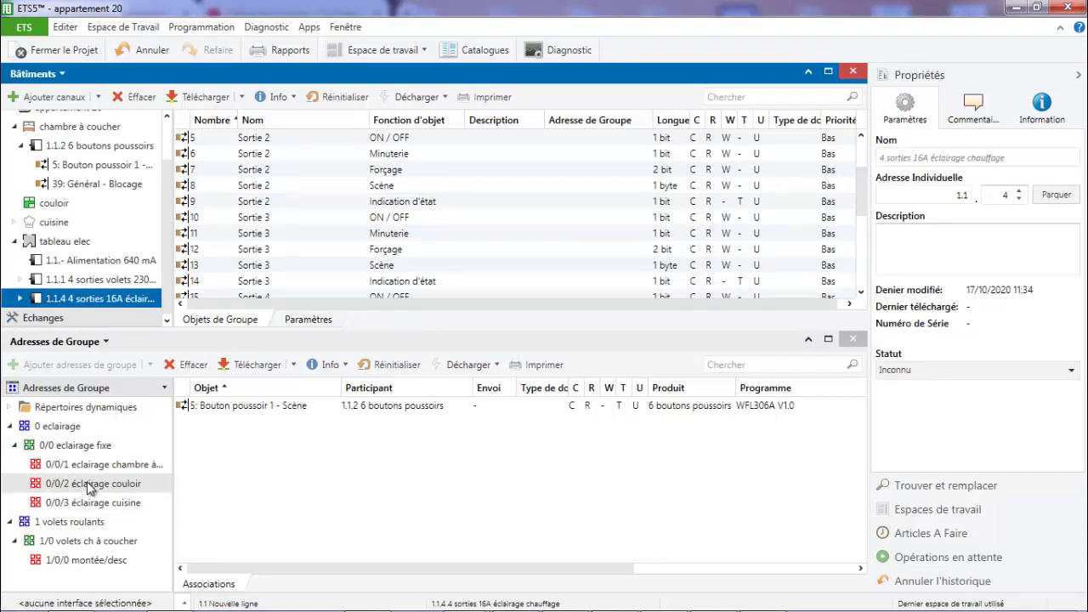
pyautogui.moveTo(91, 489); pyautogui.dragTo(503, 189)
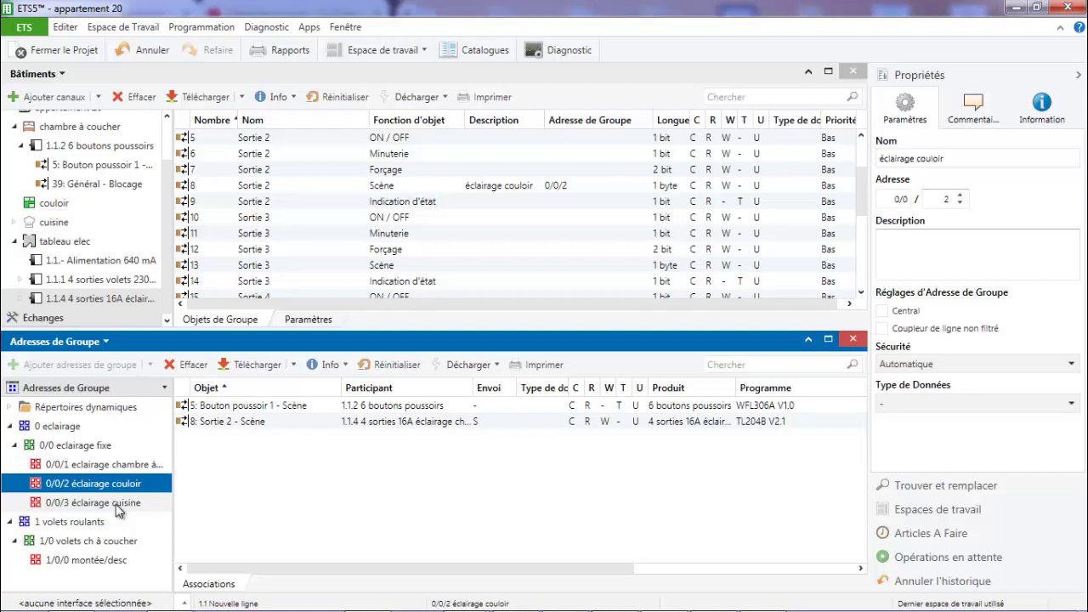
pyautogui.moveTo(120, 508); pyautogui.dragTo(528, 270)
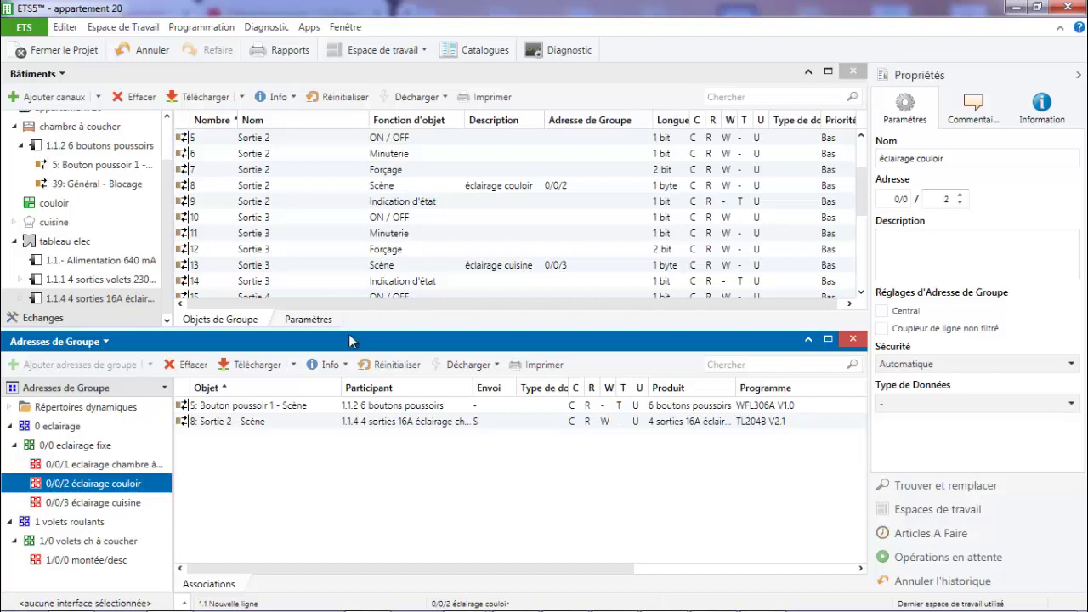
# Step: Check the scene 1 output state in the Sortie 1 scene parameters of the 4 sorties 16A device
pyautogui.click(299, 324)
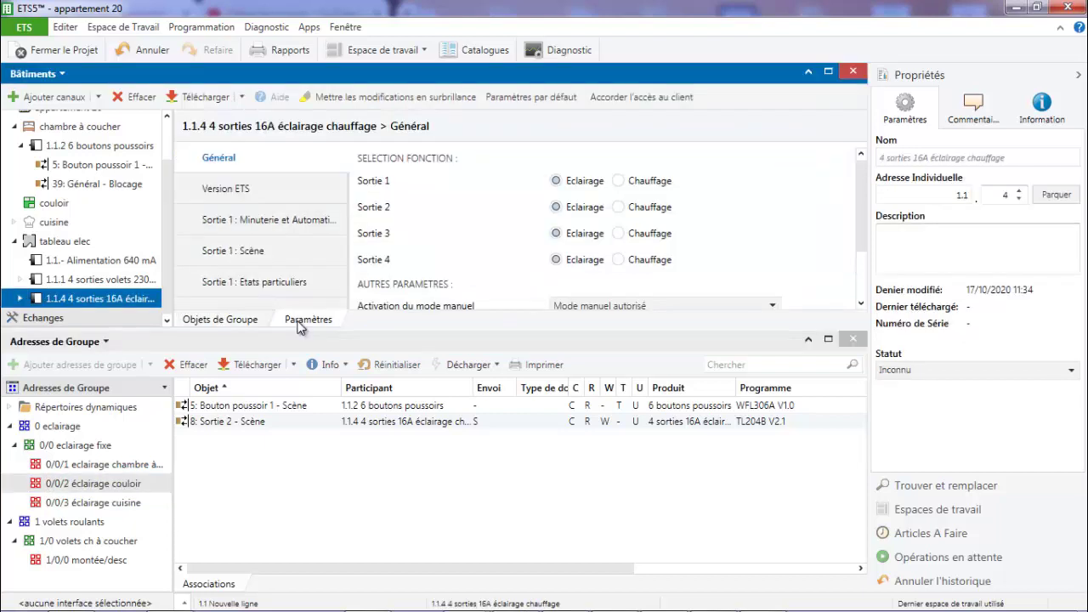
pyautogui.click(298, 260)
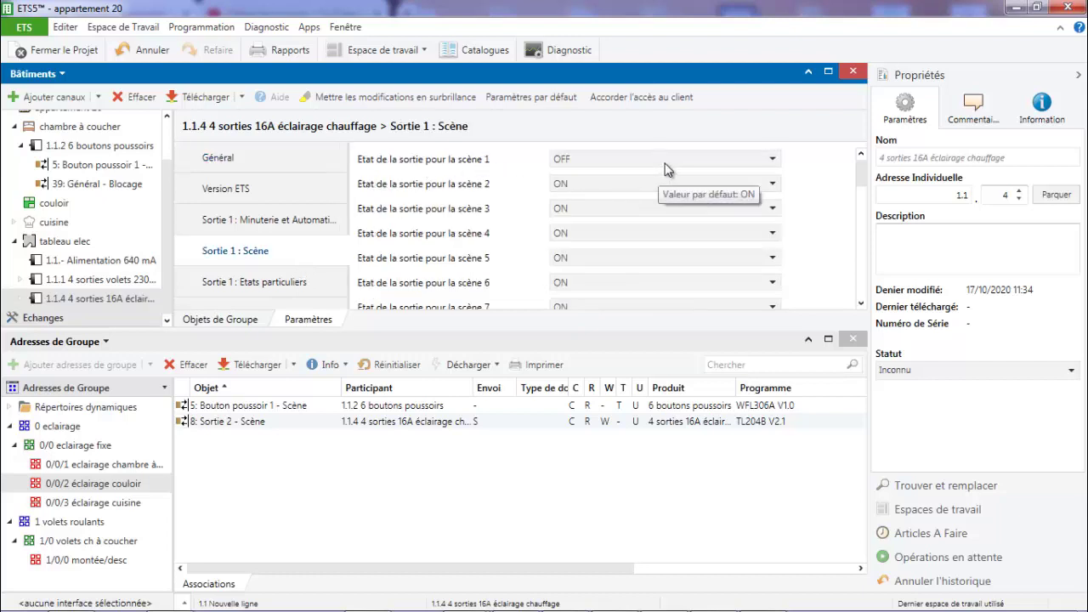
# Step: Link group address 1/0/0 montée/desc to the Sortie 1 Scène object of the 4 sorties volets device
pyautogui.click(227, 321)
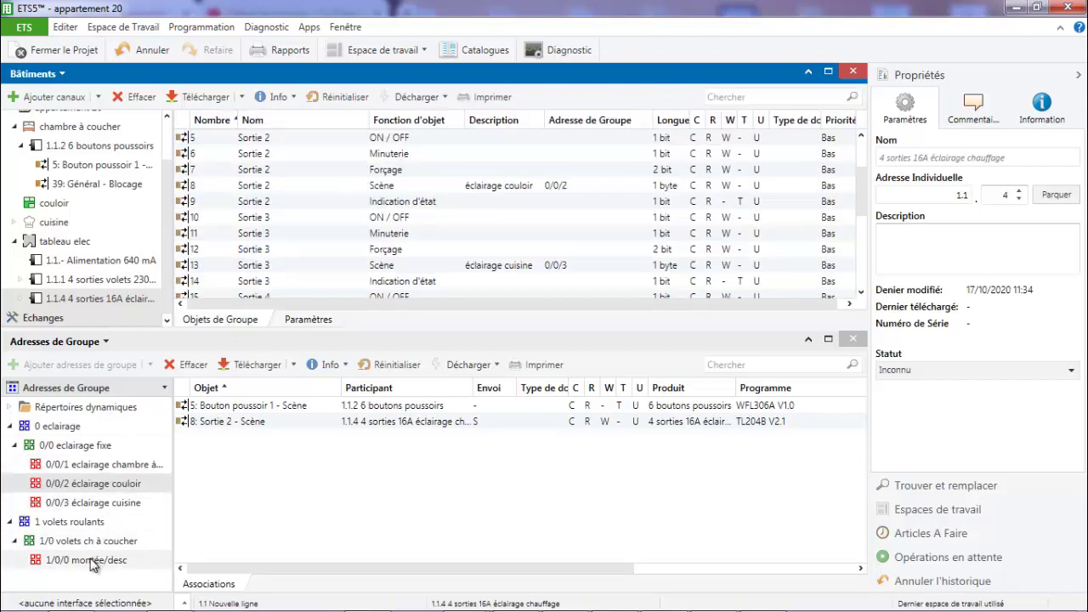
pyautogui.click(114, 282)
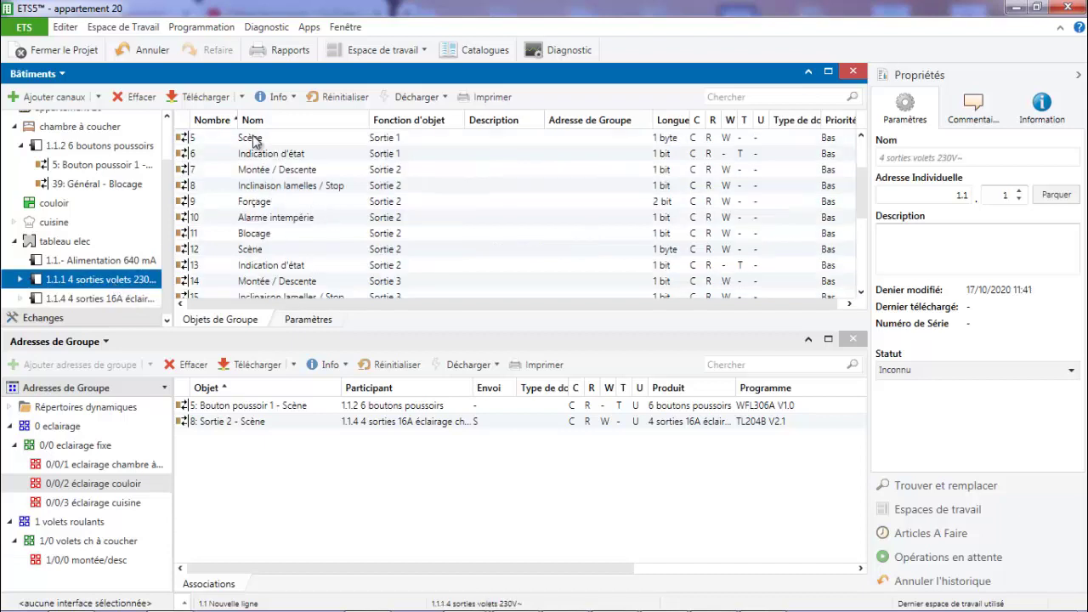
pyautogui.moveTo(97, 563); pyautogui.dragTo(449, 150)
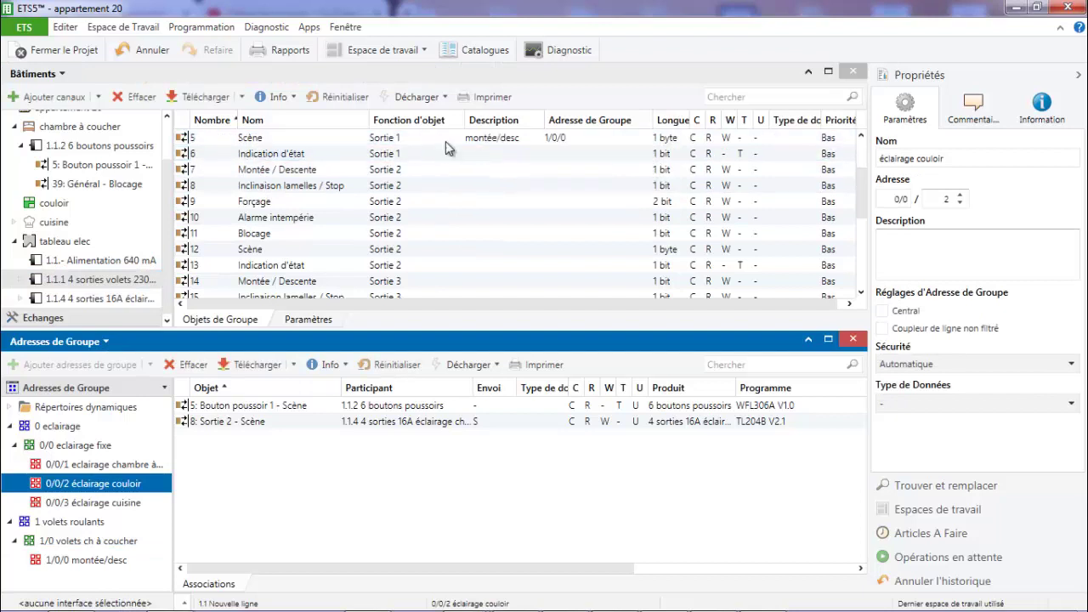
# Step: Set the scenario 1 lowering time of shutter Sortie 1 to 5 s, and return to the device's group objects
pyautogui.click(306, 320)
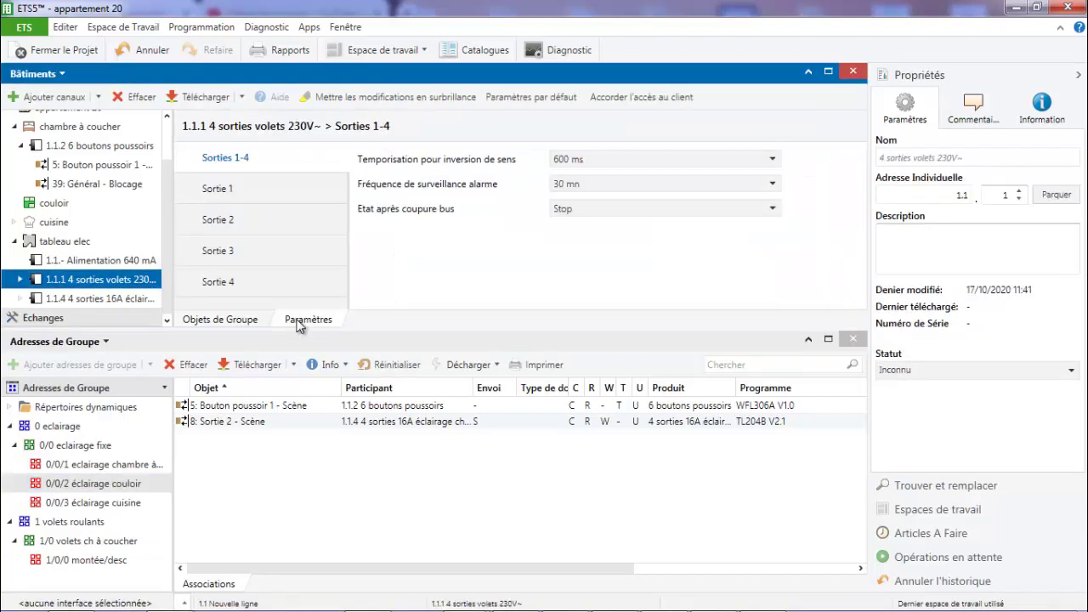
pyautogui.click(281, 184)
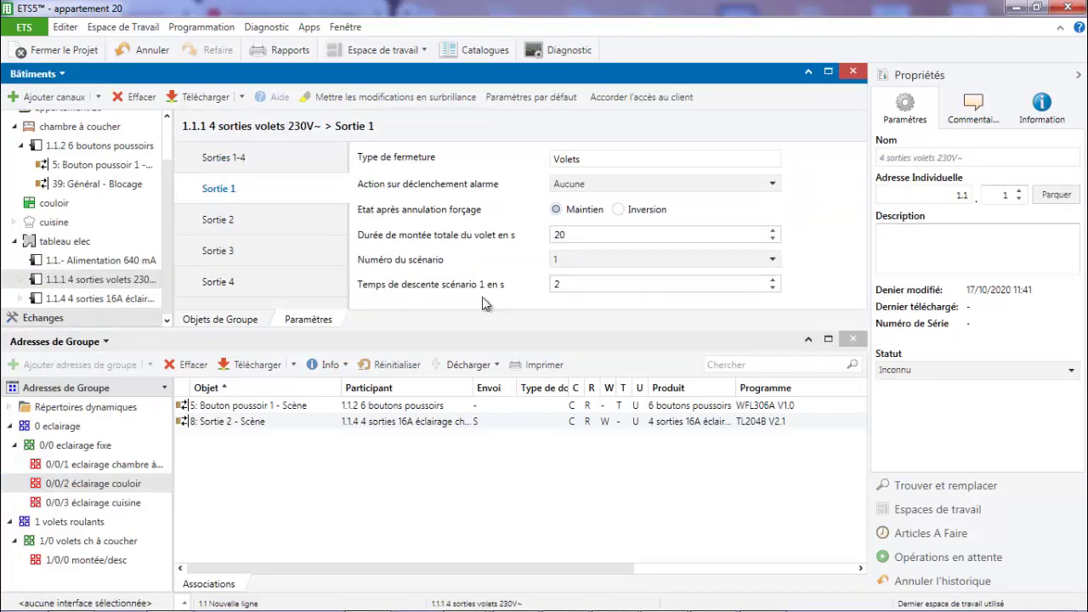
pyautogui.click(642, 285)
pyautogui.write('5')
pyautogui.click(218, 322)
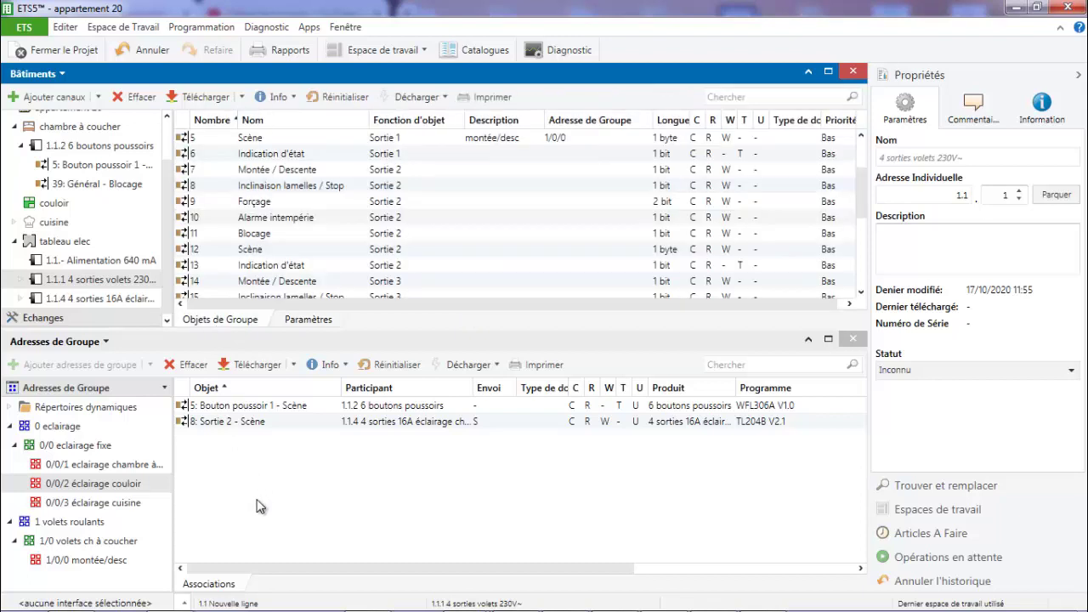
# Step: Review the group addresses linked to the objects of the 6 boutons poussoirs, 4 sorties volets and 4 sorties 16A devices
pyautogui.click(95, 168)
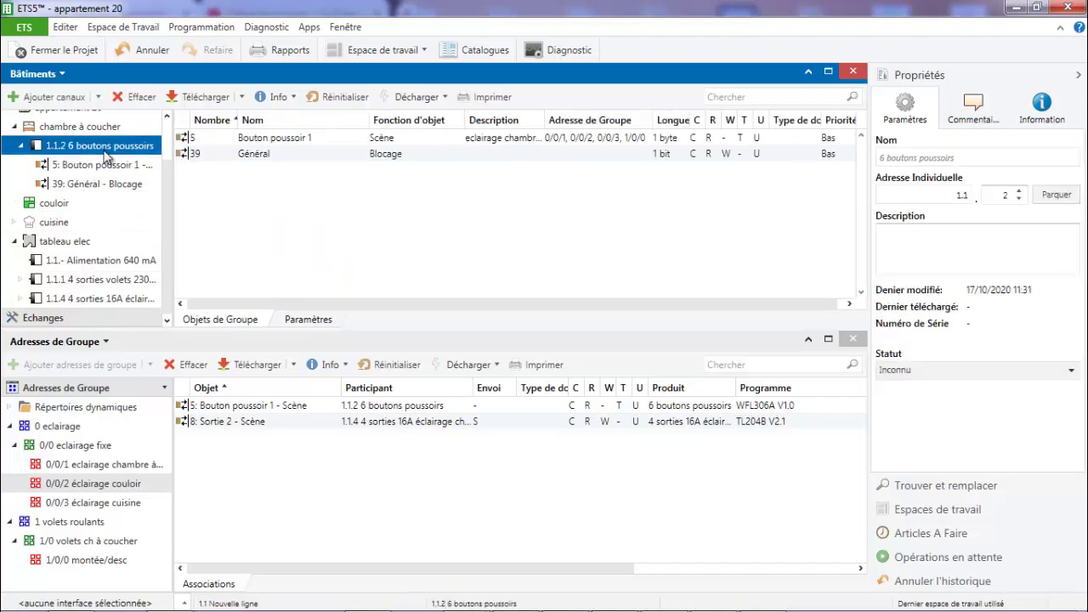
pyautogui.moveTo(560, 149)
pyautogui.click(102, 281)
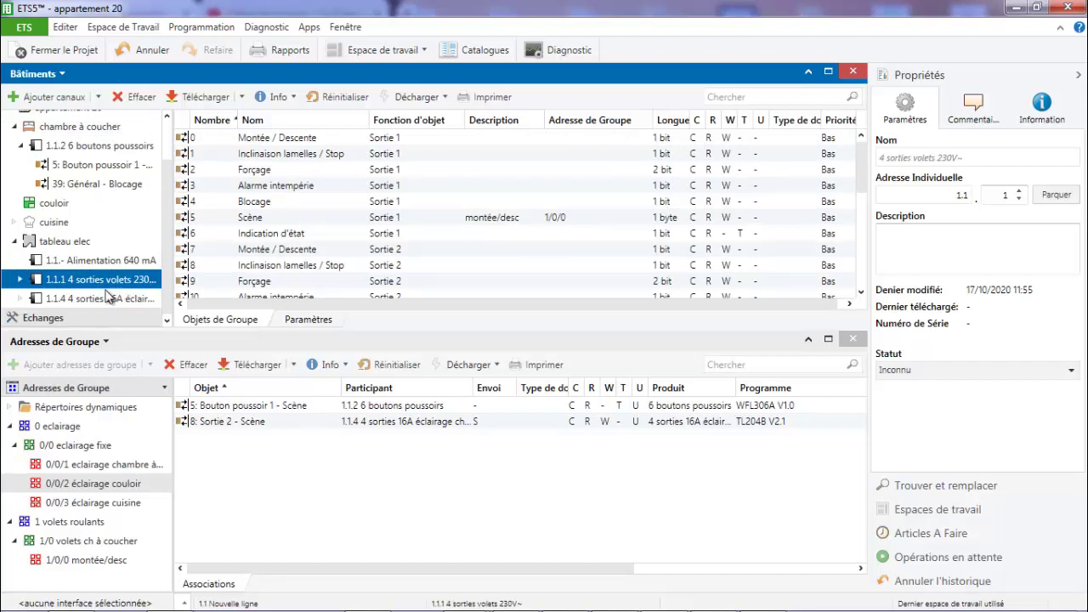
pyautogui.click(100, 299)
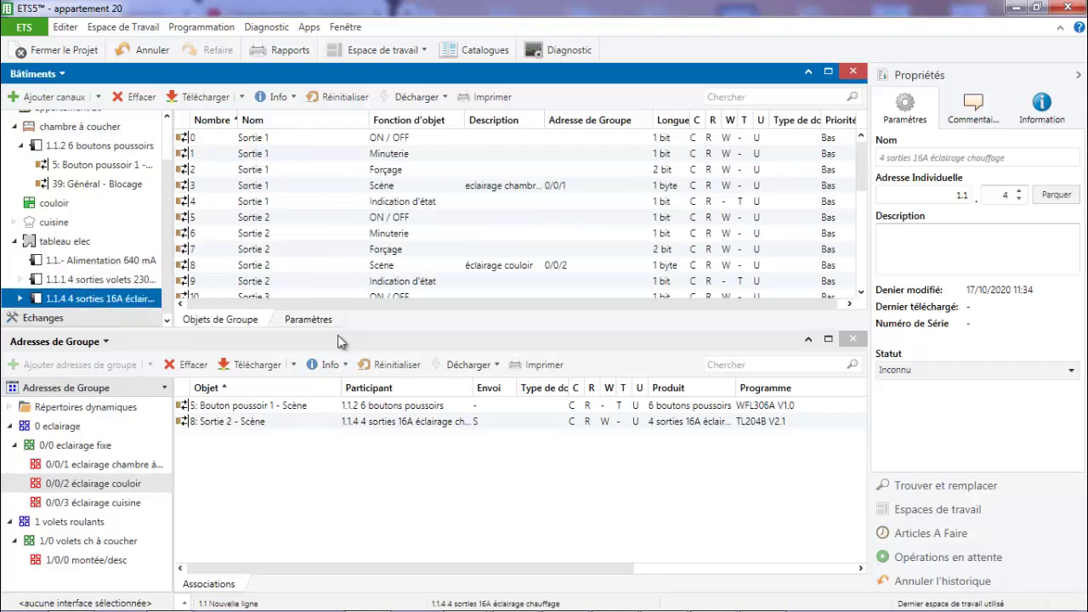
# Step: Check the scene 1 output states of Sortie 1, Sortie 2 and Sortie 3 in the 4 sorties 16A device's parameters
pyautogui.click(310, 321)
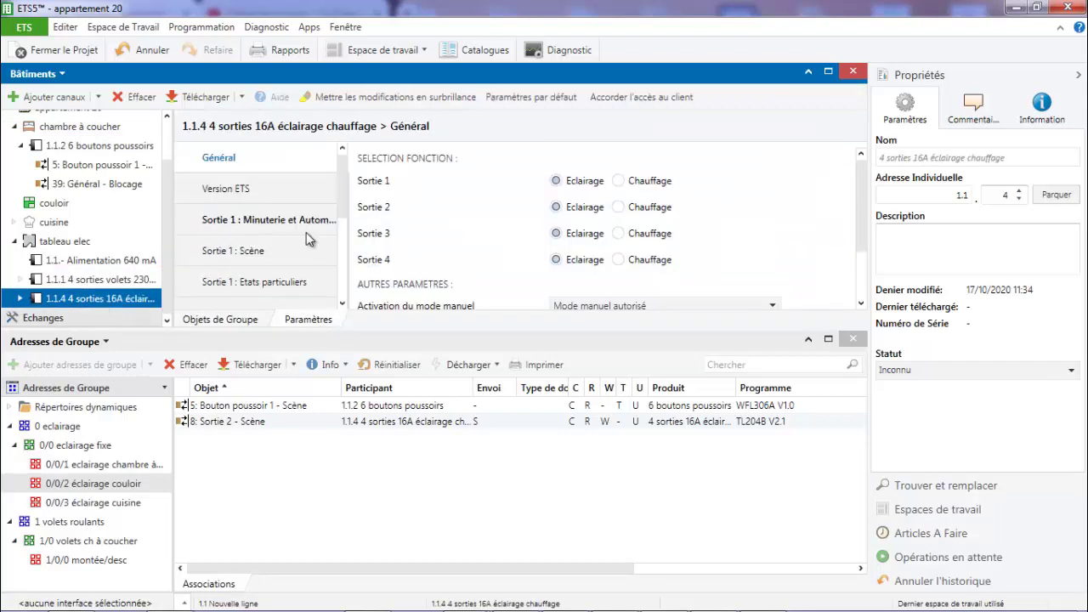
pyautogui.click(292, 253)
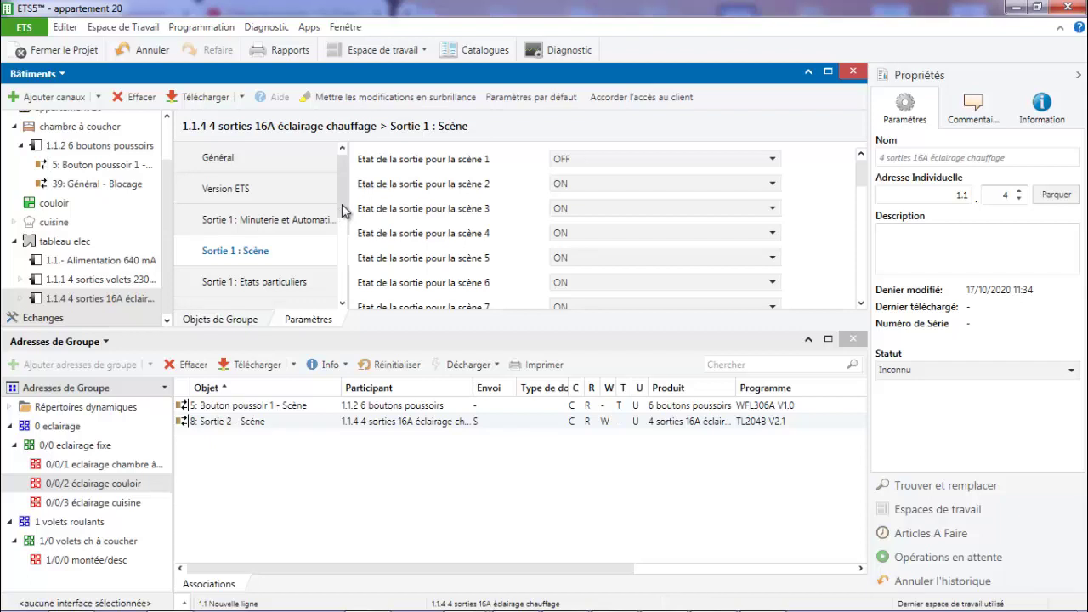
pyautogui.moveTo(341, 204); pyautogui.dragTo(314, 244)
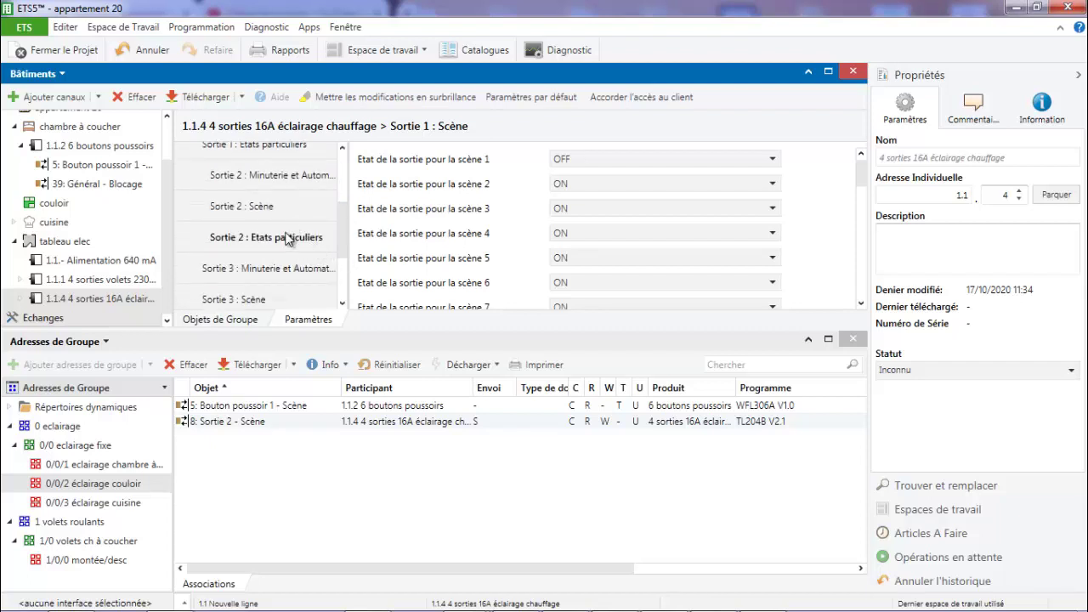
pyautogui.click(287, 238)
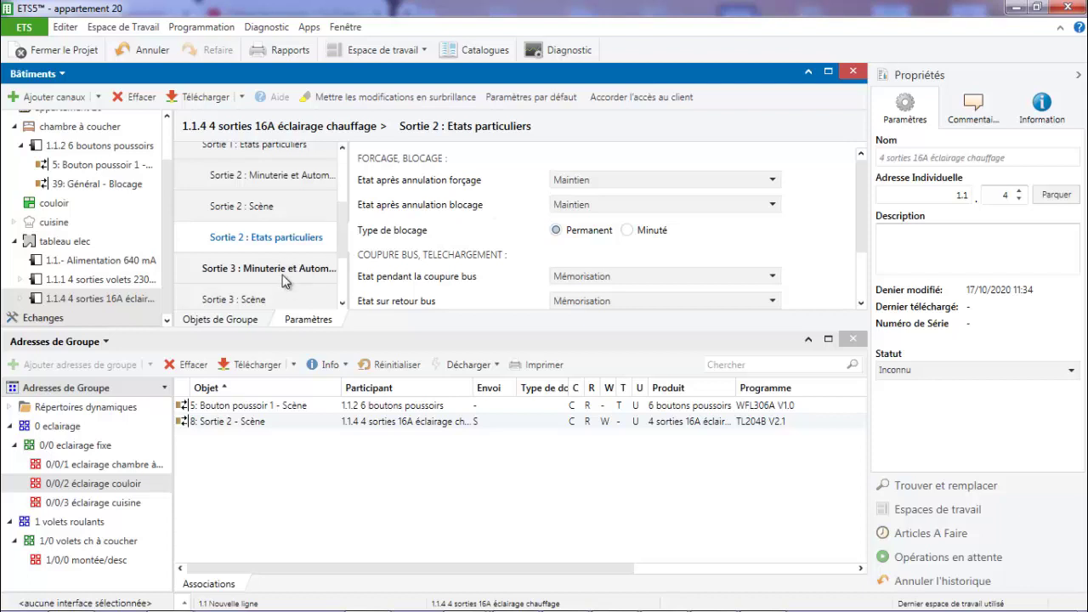
pyautogui.click(286, 217)
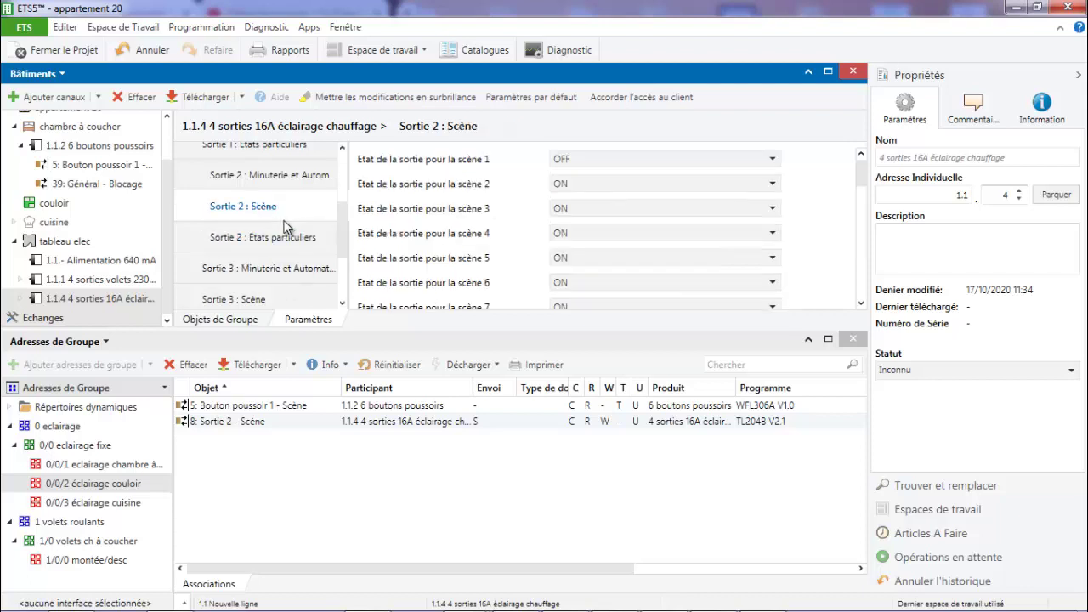
pyautogui.click(638, 165)
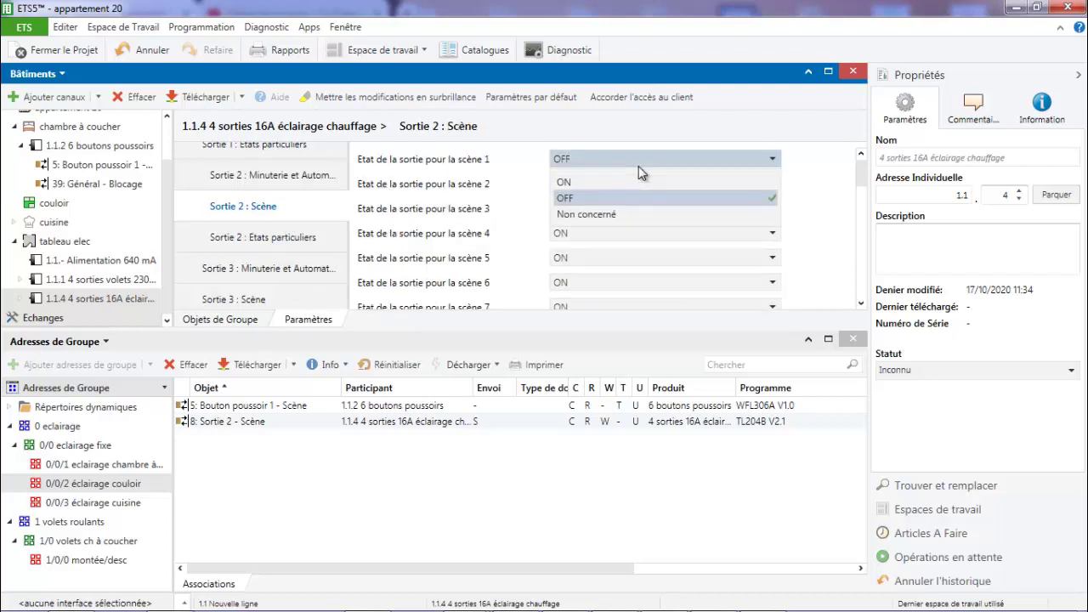
pyautogui.click(620, 201)
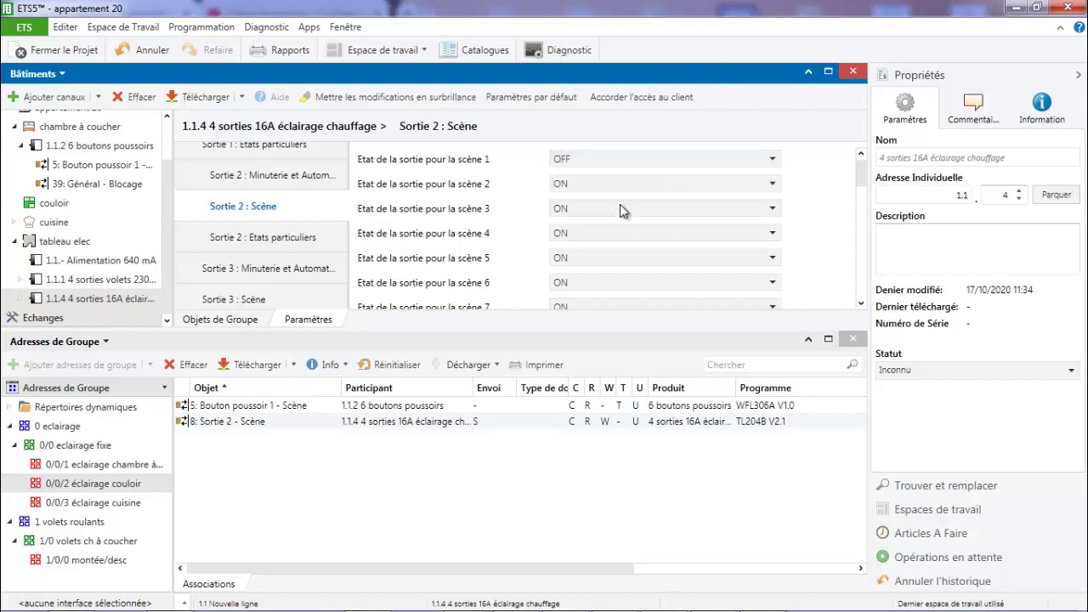
pyautogui.click(279, 299)
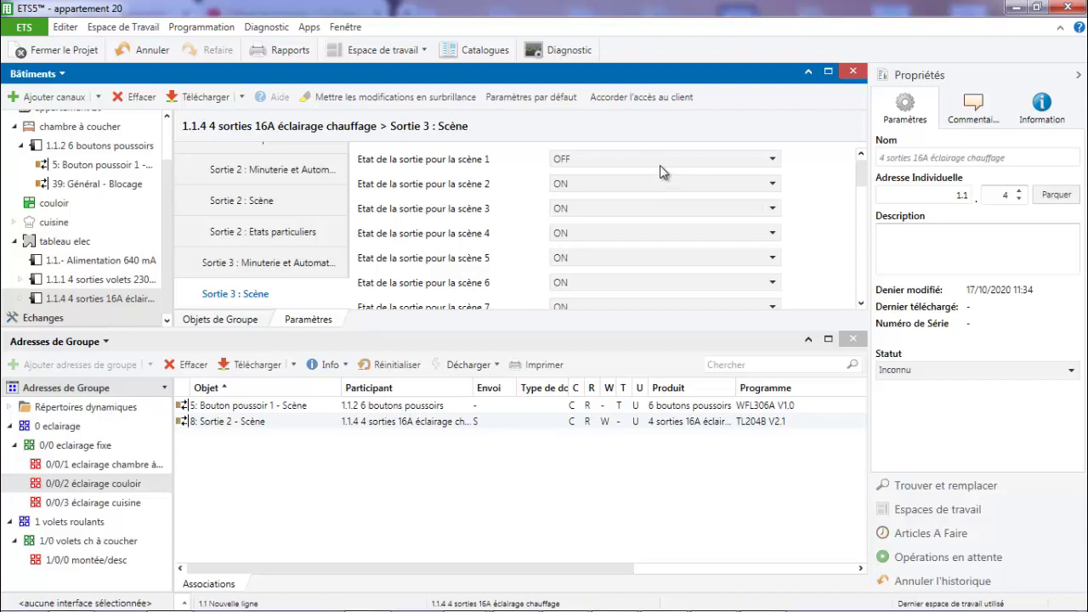
# Step: Return to the group objects of the 4 sorties 16A device and select the Sortie 2 Scène object
pyautogui.click(205, 323)
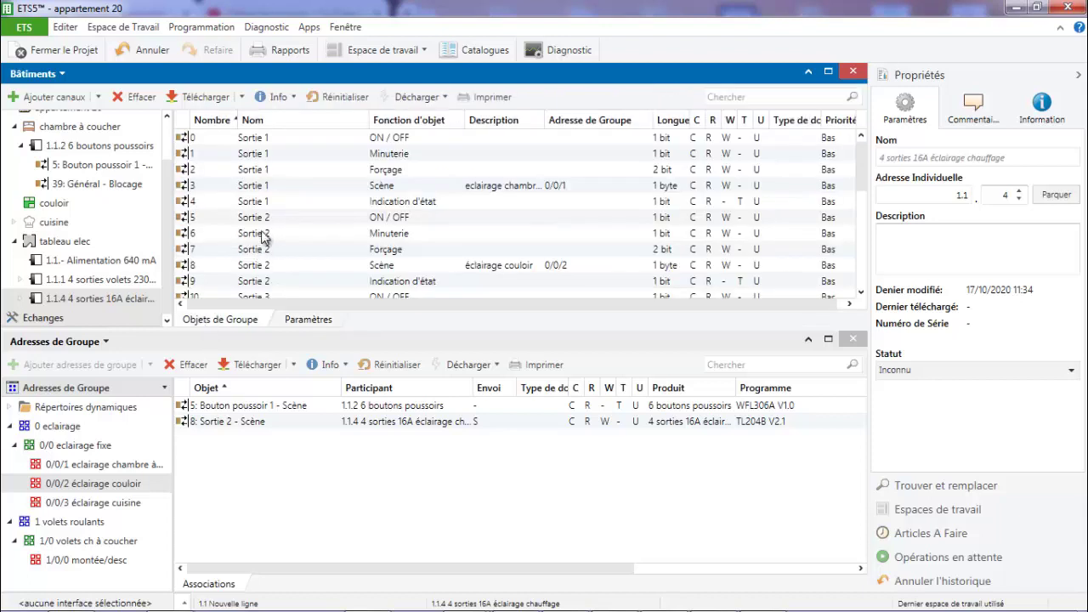
pyautogui.click(317, 268)
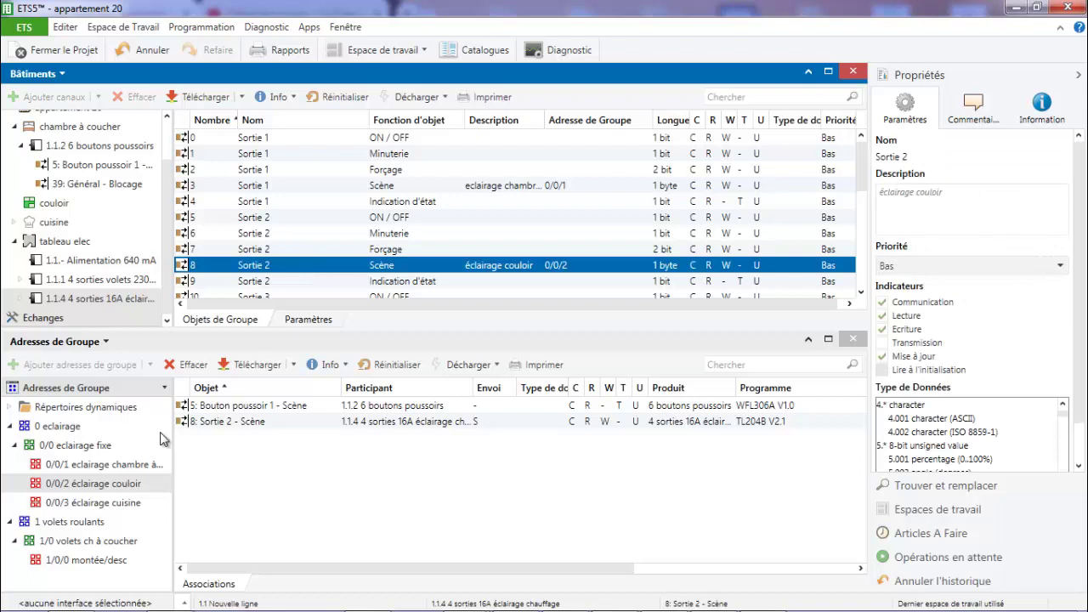